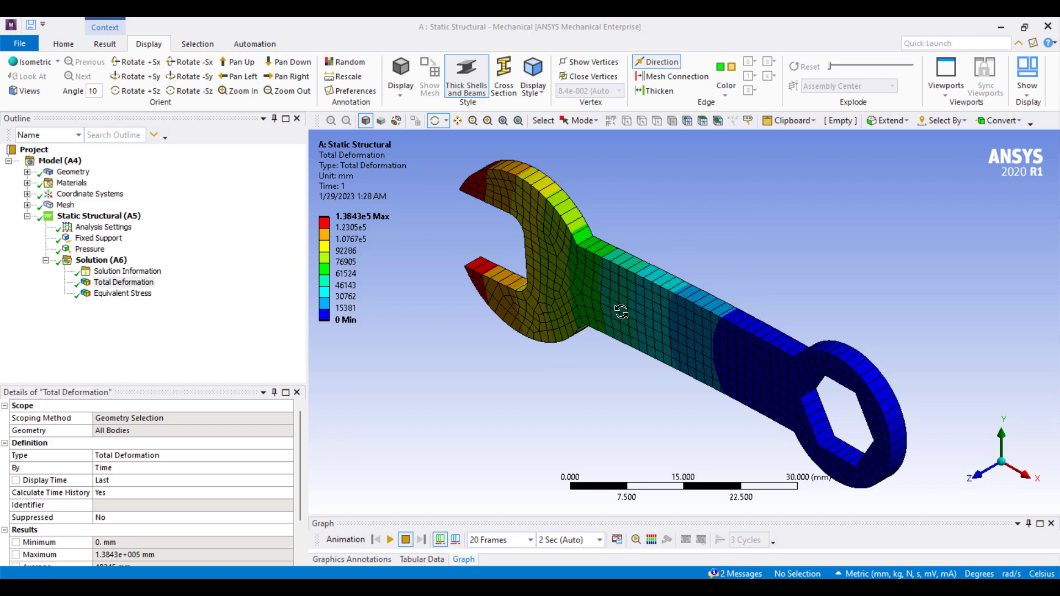
Switch to Workbench and add a standalone Static Structural system to the empty project schematic
key("alt+Tab")
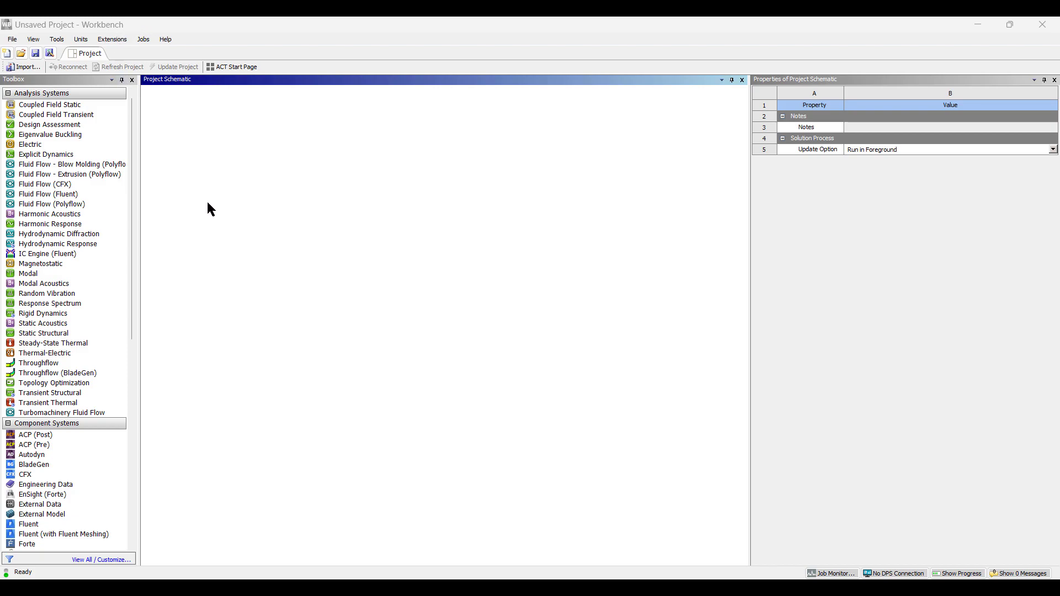
left_click(52, 334)
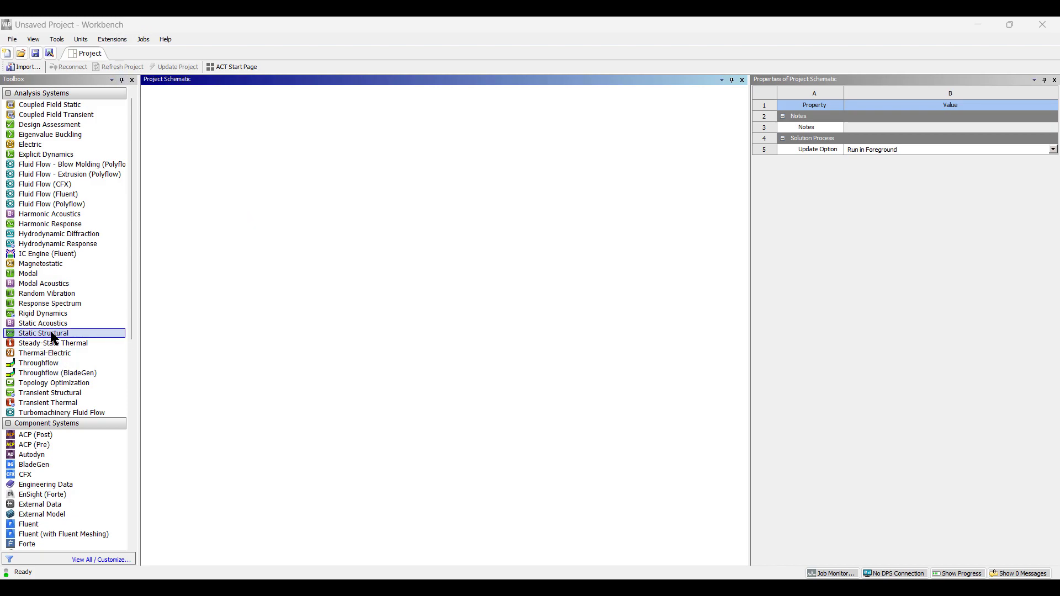
left_click_drag(53, 338, 210, 148)
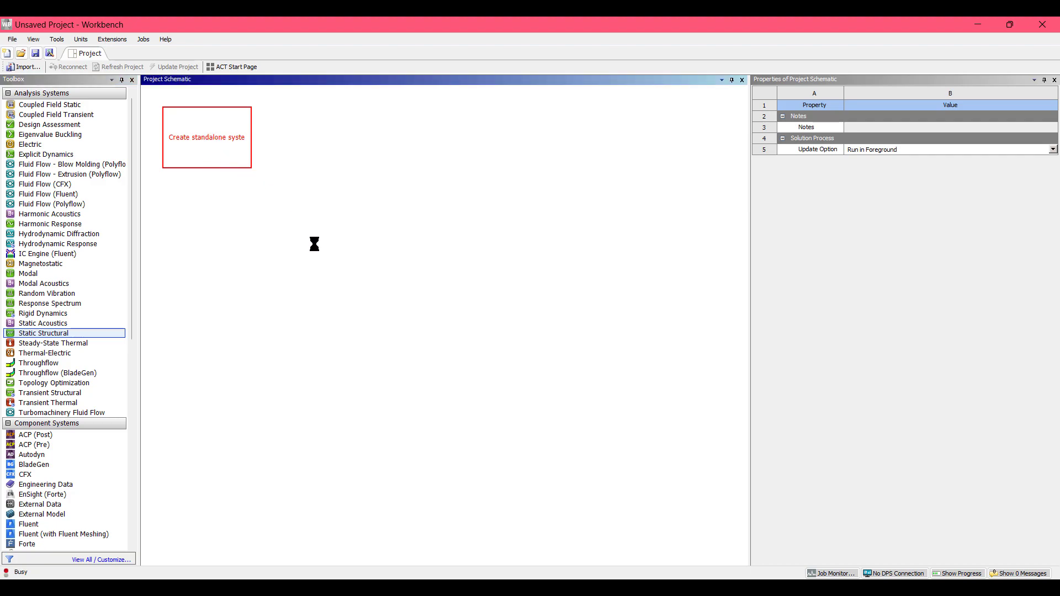
Check the material in the wrench problem image and add a new material named Stainless Steel to the system's Engineering Data
key("alt+Tab")
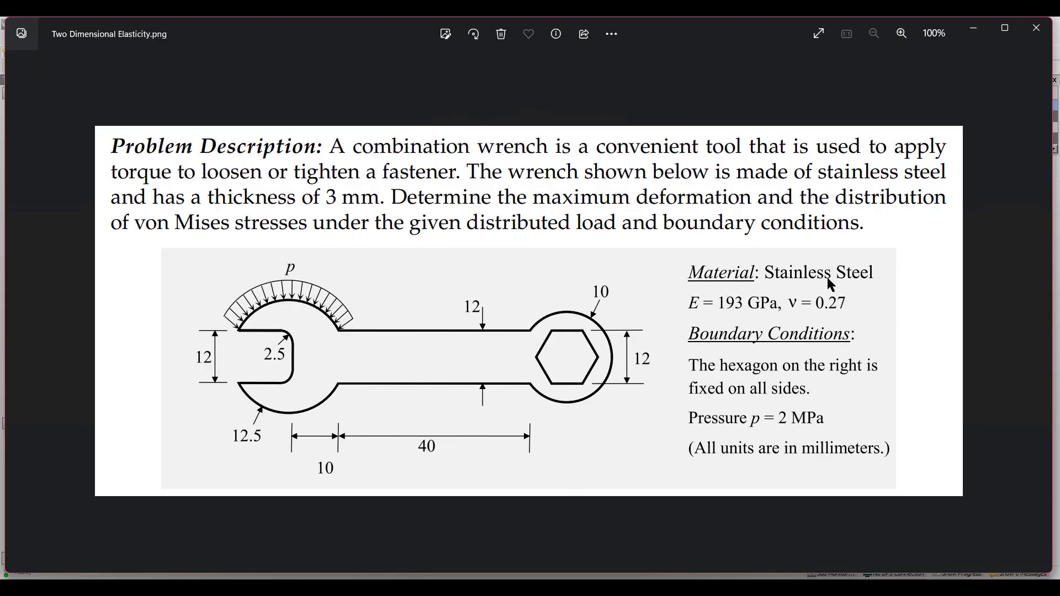
key("alt+Tab")
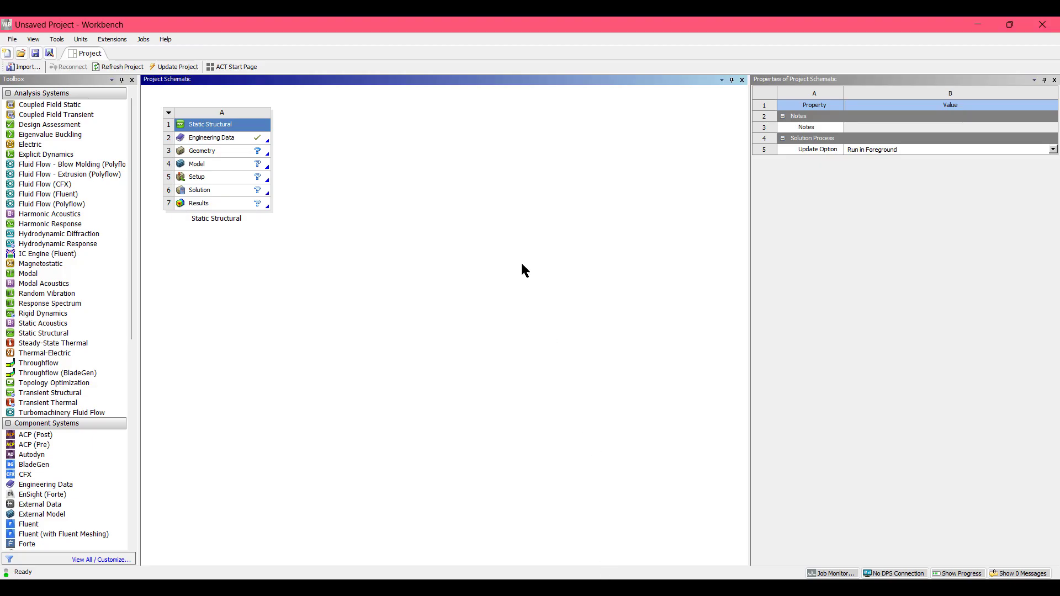
double_click(221, 138)
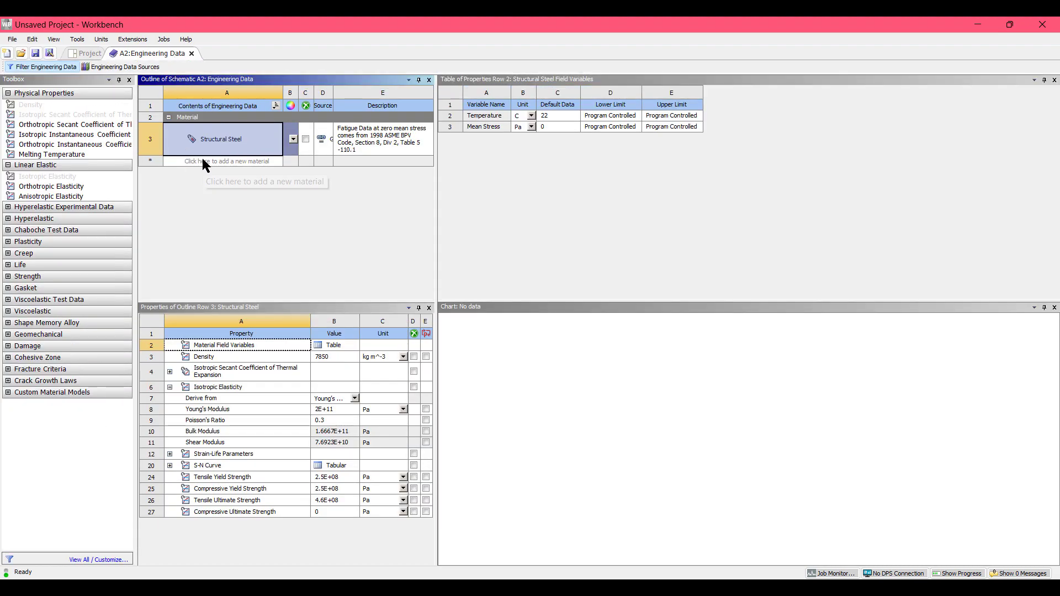
left_click(202, 160)
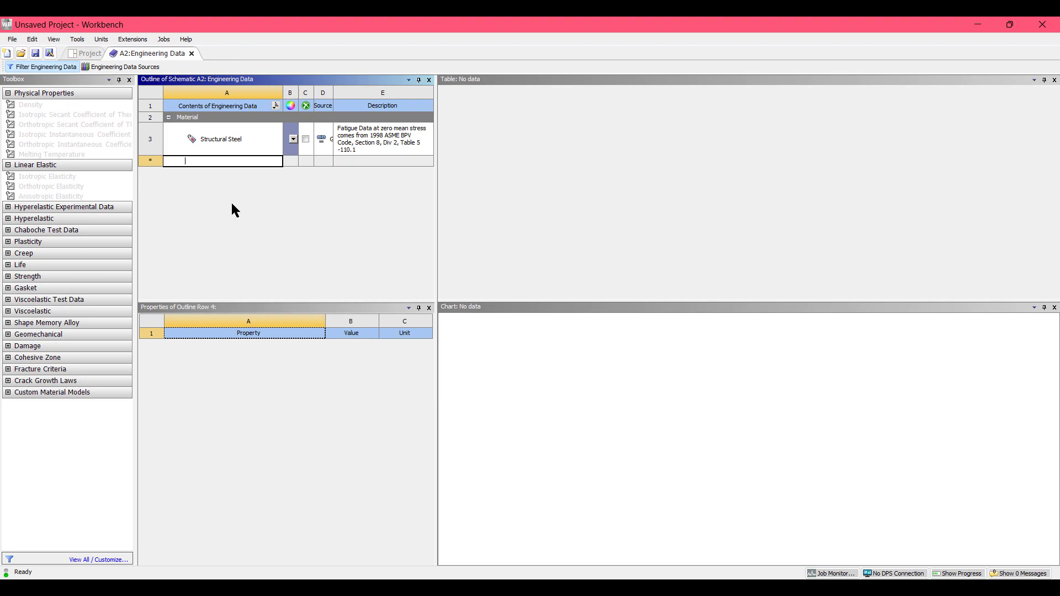
type("Stainless Steel")
key("Return")
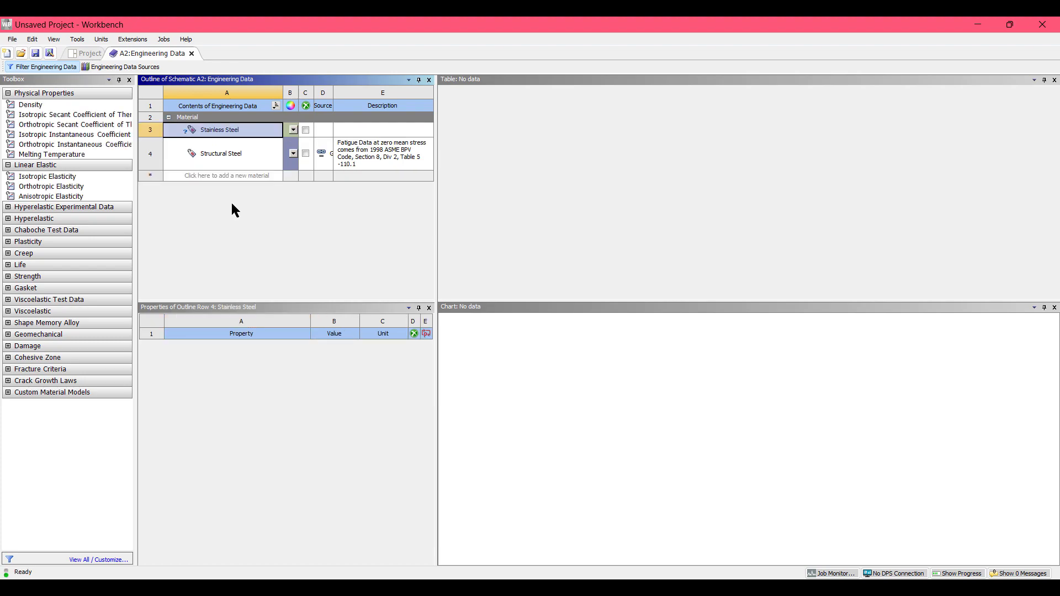
Give Stainless Steel isotropic elasticity with a Young's modulus of 193e9 Pa and Poisson's ratio of 0.27, and close Engineering Data
double_click(47, 177)
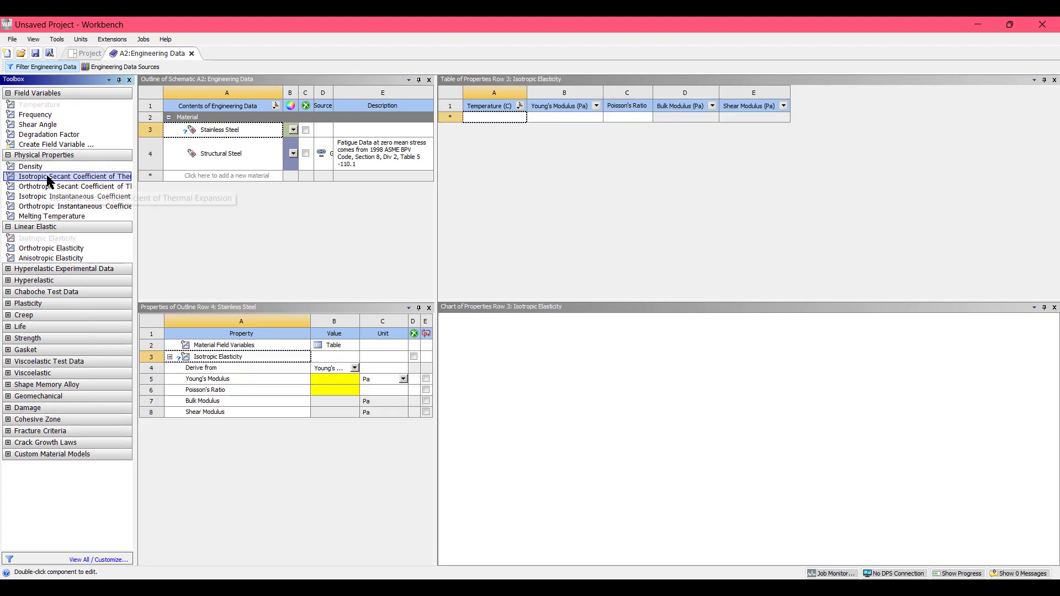
left_click(341, 379)
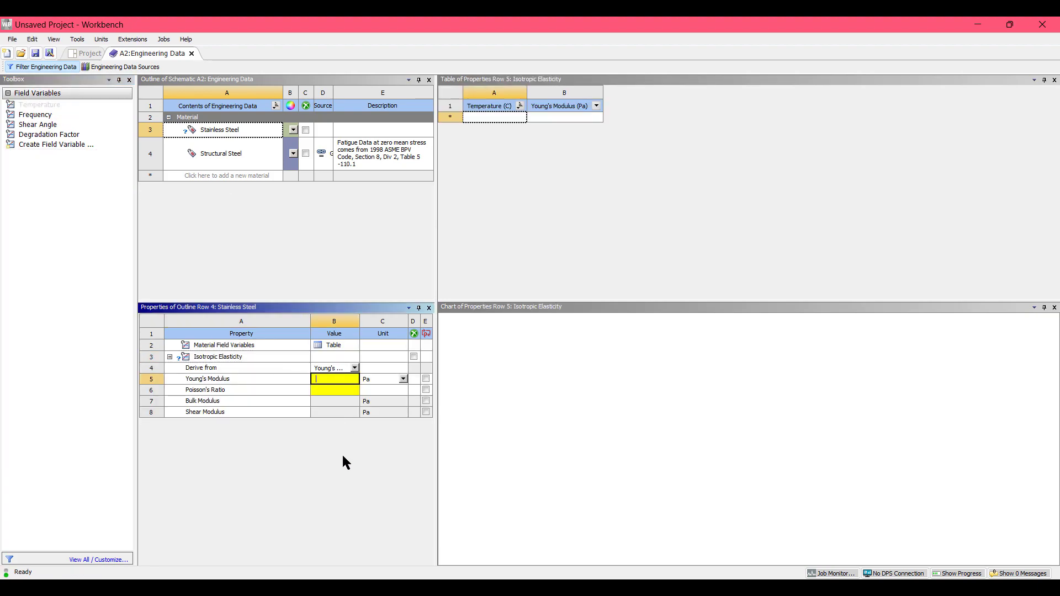
type("193e9")
key("Return")
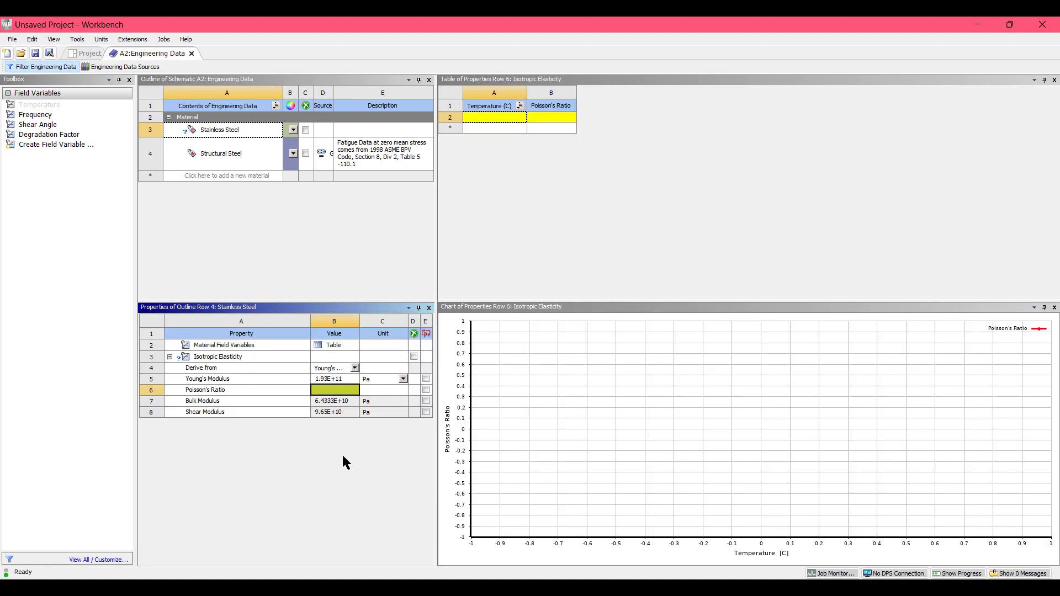
type("0.27")
key("Return")
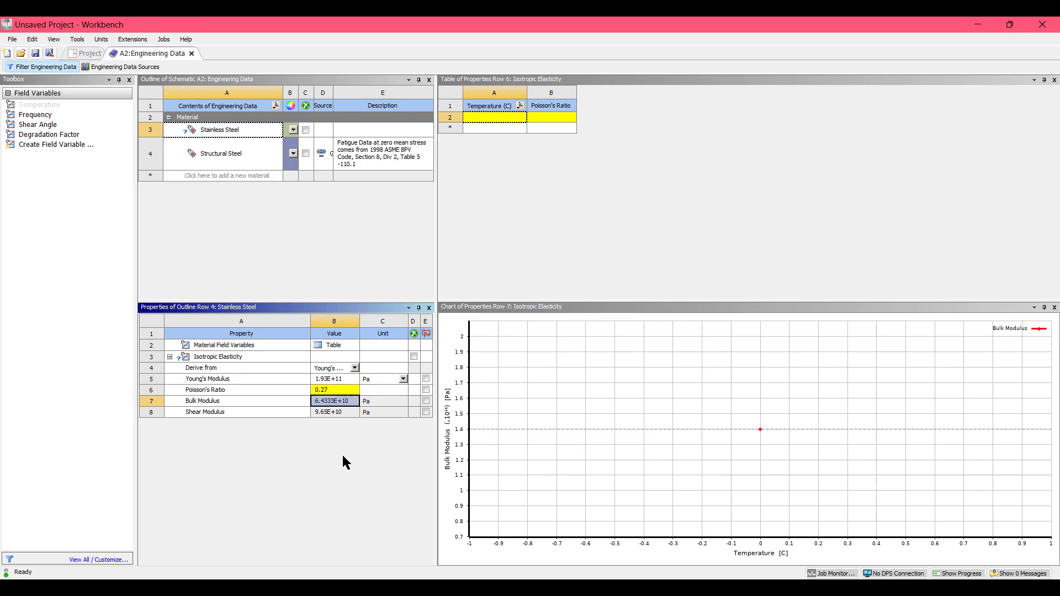
left_click(191, 53)
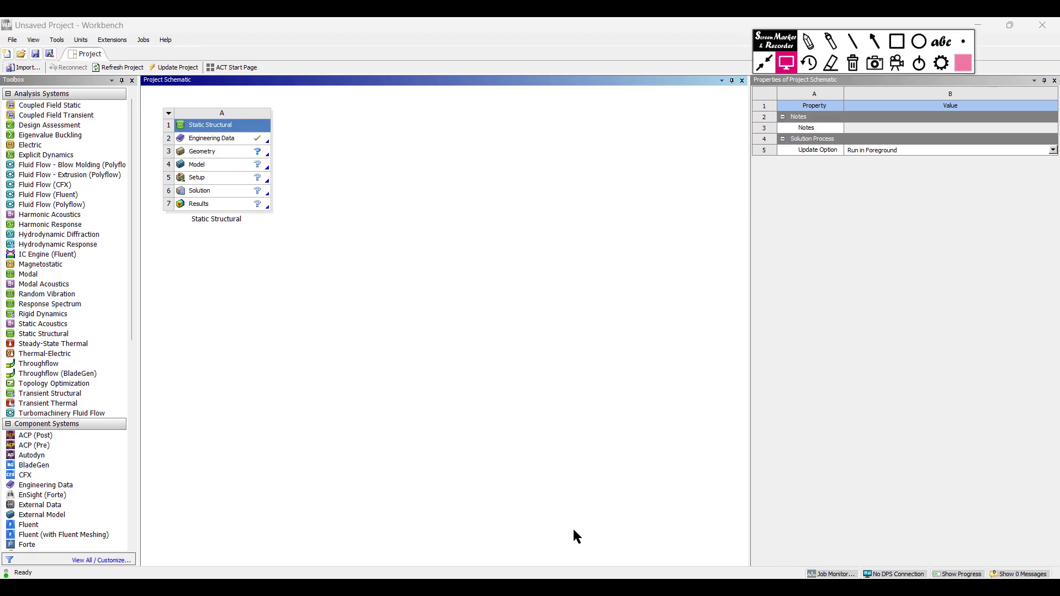
Mark up the handle, ring end, open end and jaw with their dimensions on the wrench problem image, and clear the markings
key("alt+Tab")
left_click(830, 43)
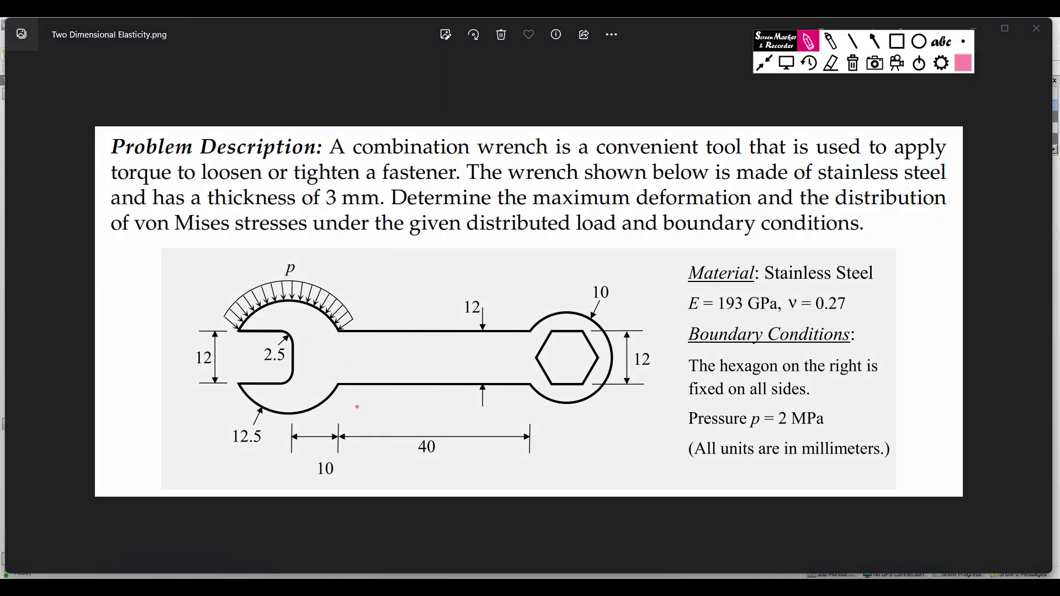
left_click_drag(342, 389, 528, 388)
left_click_drag(433, 429, 419, 429)
left_click_drag(342, 362, 549, 359)
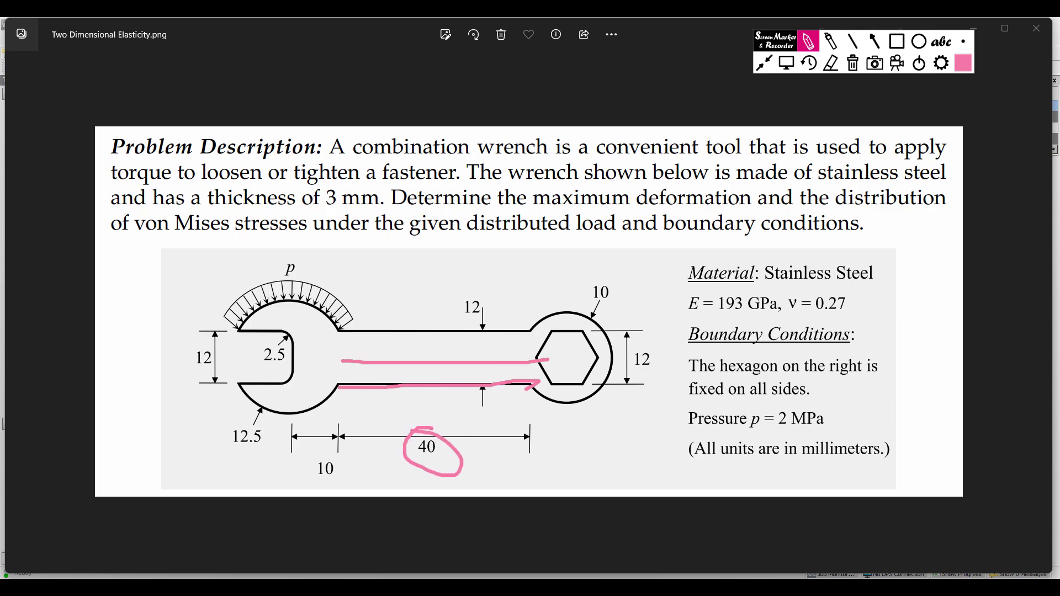
left_click_drag(341, 331, 528, 330)
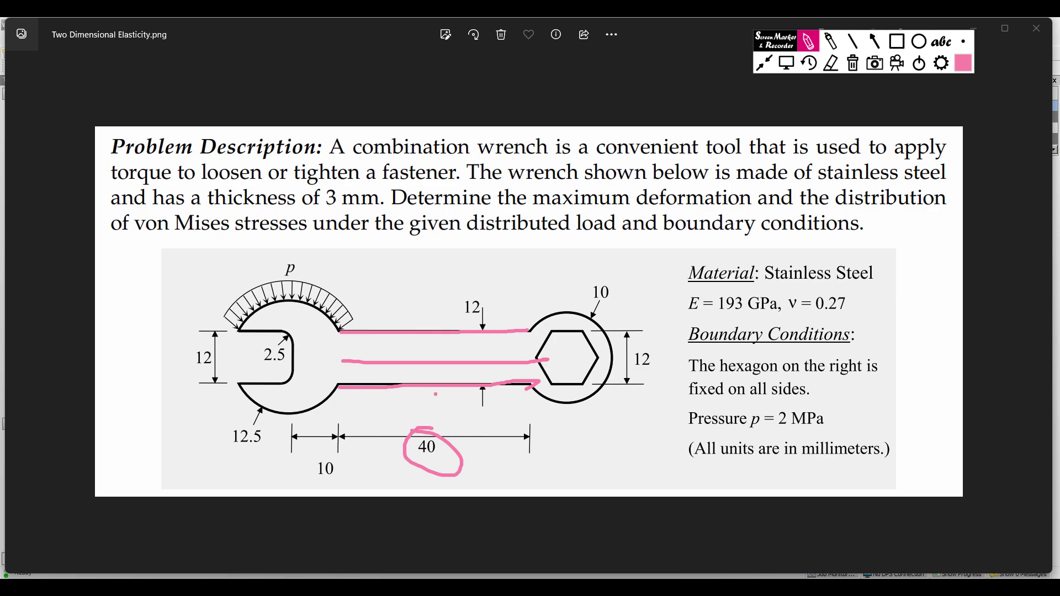
left_click_drag(345, 392, 455, 387)
mouse_move(531, 333)
left_mouse_down()
mouse_move(548, 315)
mouse_move(600, 320)
mouse_move(617, 365)
mouse_move(544, 405)
mouse_move(530, 388)
left_mouse_up()
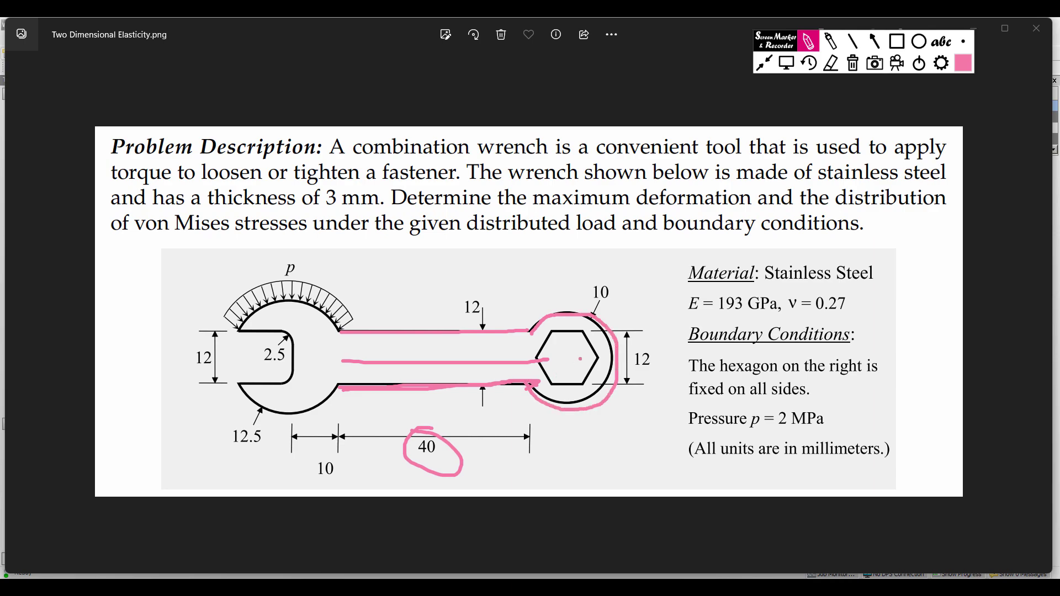
mouse_move(608, 279)
left_mouse_down()
mouse_move(584, 284)
mouse_move(616, 284)
left_mouse_up()
mouse_move(338, 330)
left_mouse_down()
mouse_move(301, 297)
mouse_move(248, 309)
mouse_move(232, 339)
mouse_move(231, 378)
mouse_move(271, 422)
mouse_move(330, 390)
left_mouse_up()
mouse_move(267, 428)
left_mouse_down()
mouse_move(228, 420)
mouse_move(220, 445)
mouse_move(258, 427)
left_mouse_up()
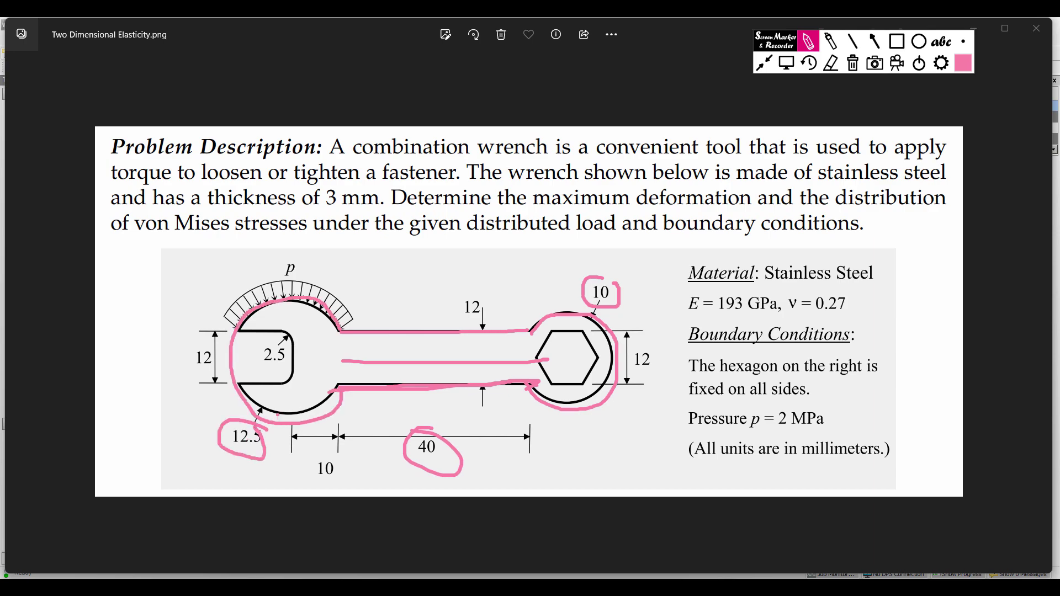
left_click_drag(290, 333, 242, 331)
left_click_drag(290, 381, 232, 382)
left_click_drag(288, 334, 282, 380)
mouse_move(277, 338)
left_mouse_down()
mouse_move(297, 347)
mouse_move(256, 359)
mouse_move(279, 369)
left_mouse_up()
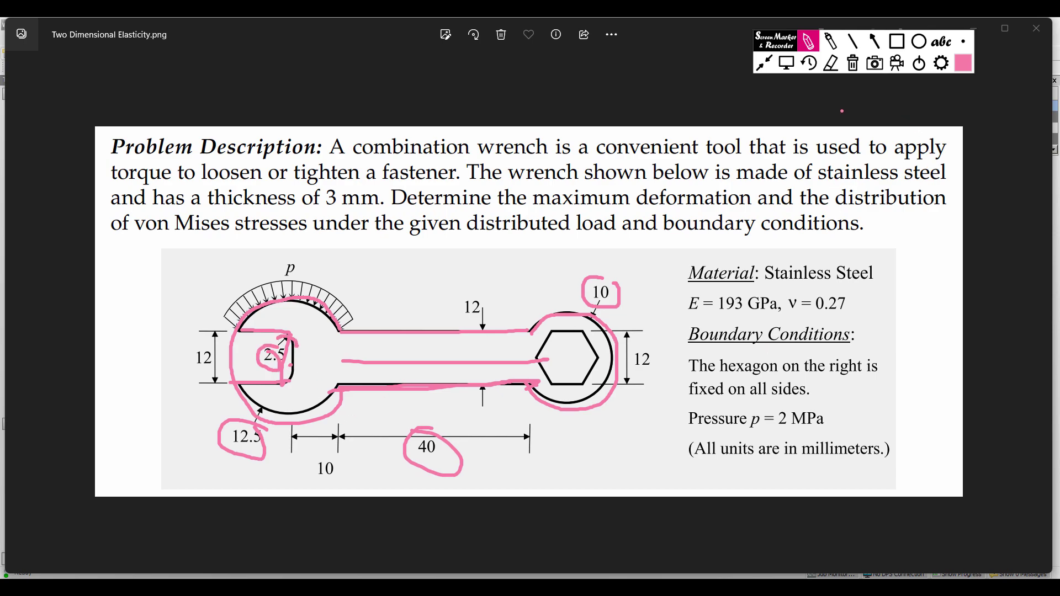
left_click(853, 64)
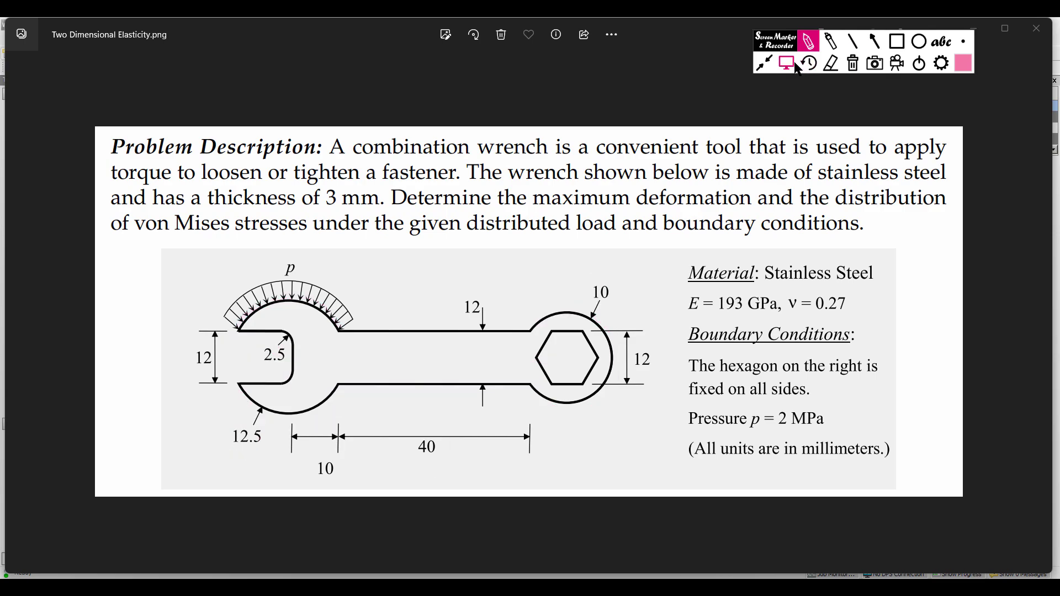
left_click(789, 64)
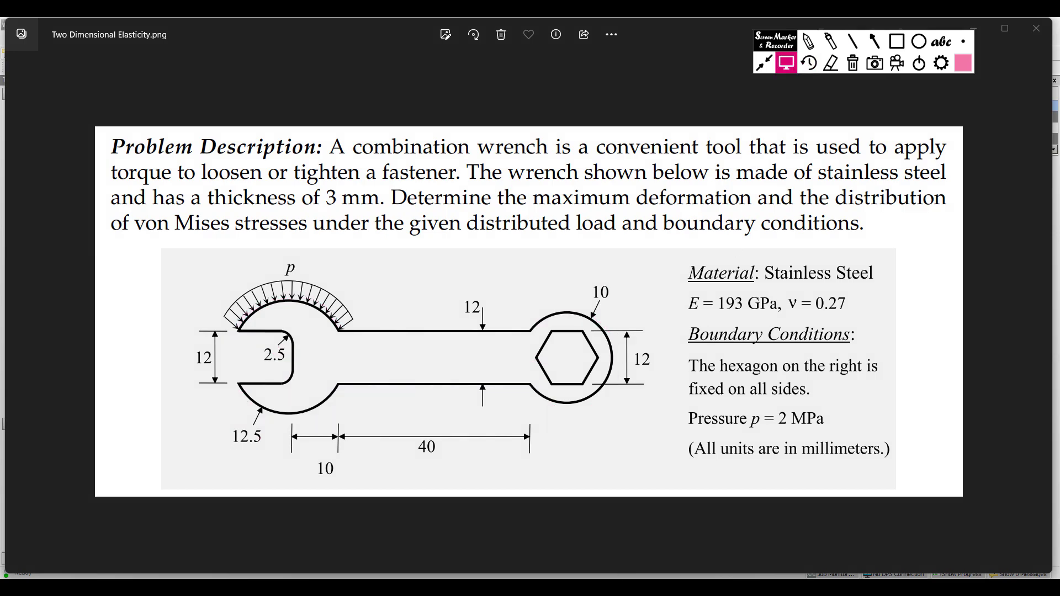
Return to Workbench and set the Analysis Type of the system's Geometry cell to 2D
key("alt+Tab")
left_click(221, 152)
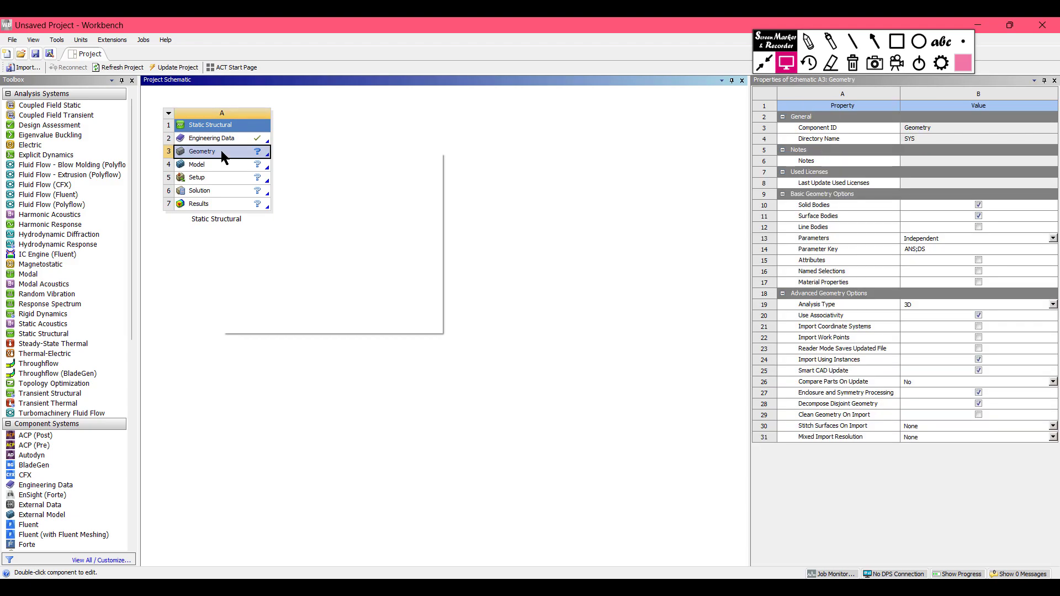
right_click(222, 152)
left_click(288, 301)
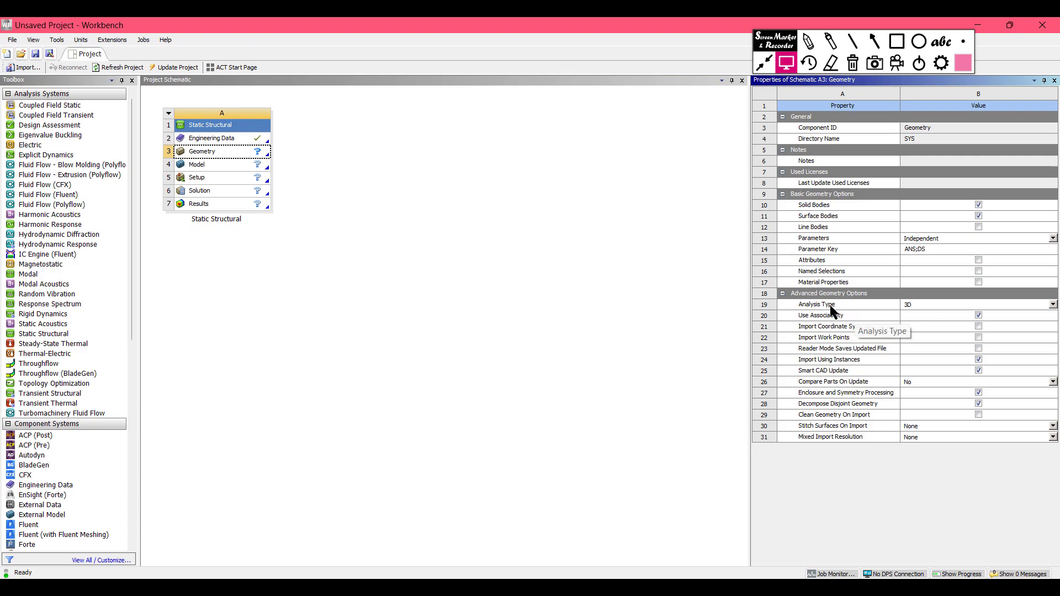
left_click(1052, 305)
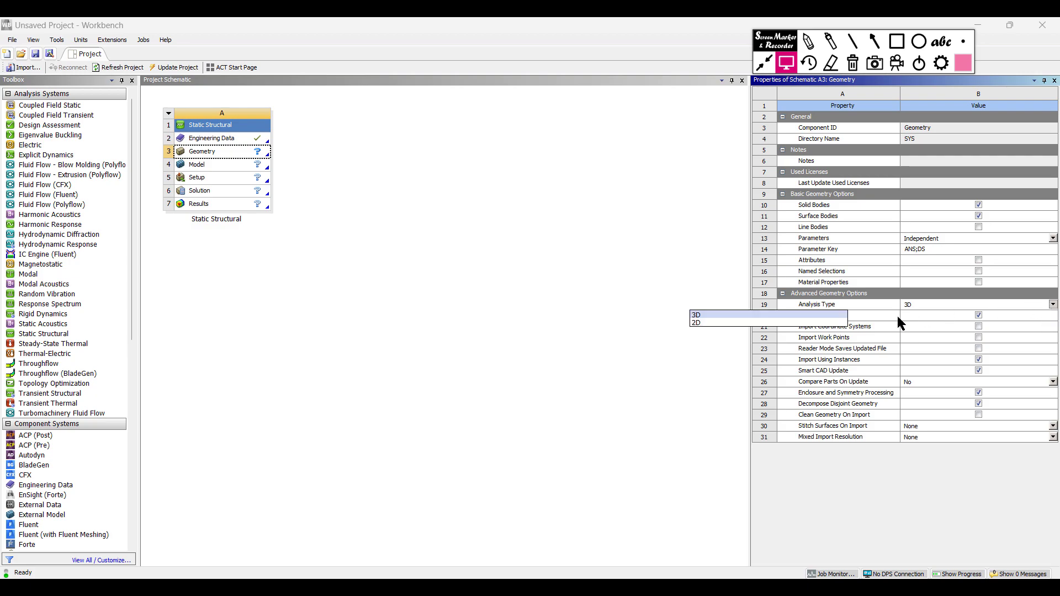
left_click(770, 330)
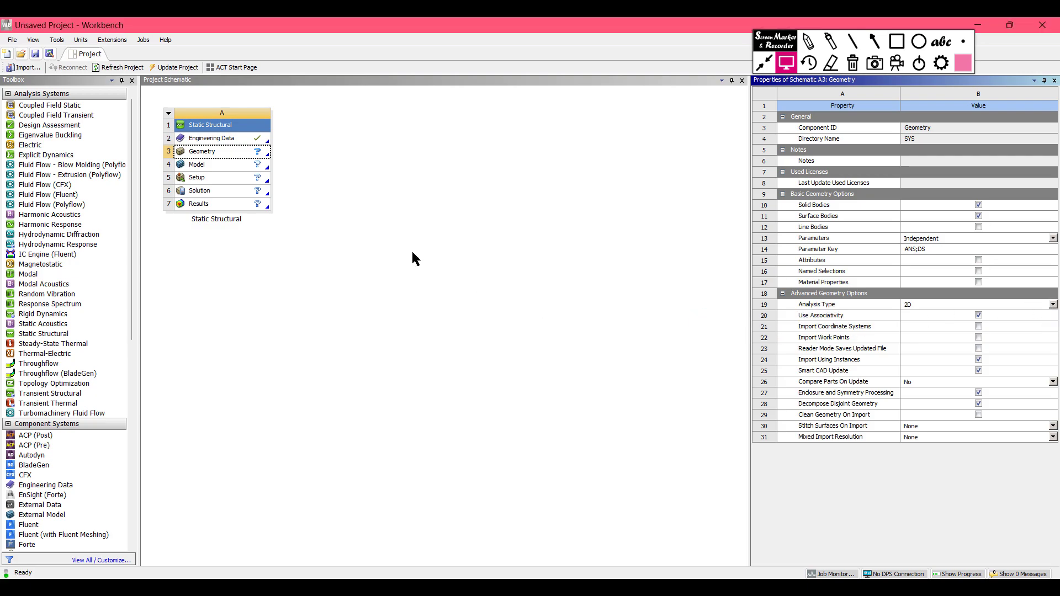
Create a new SpaceClaim geometry for the Static Structural system
left_click(209, 156)
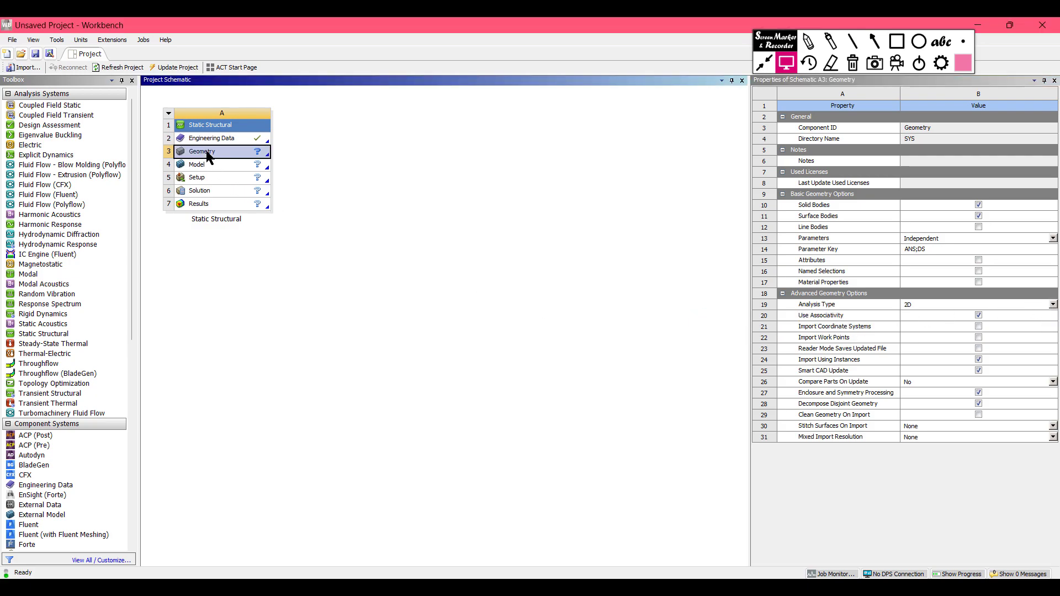
right_click(208, 155)
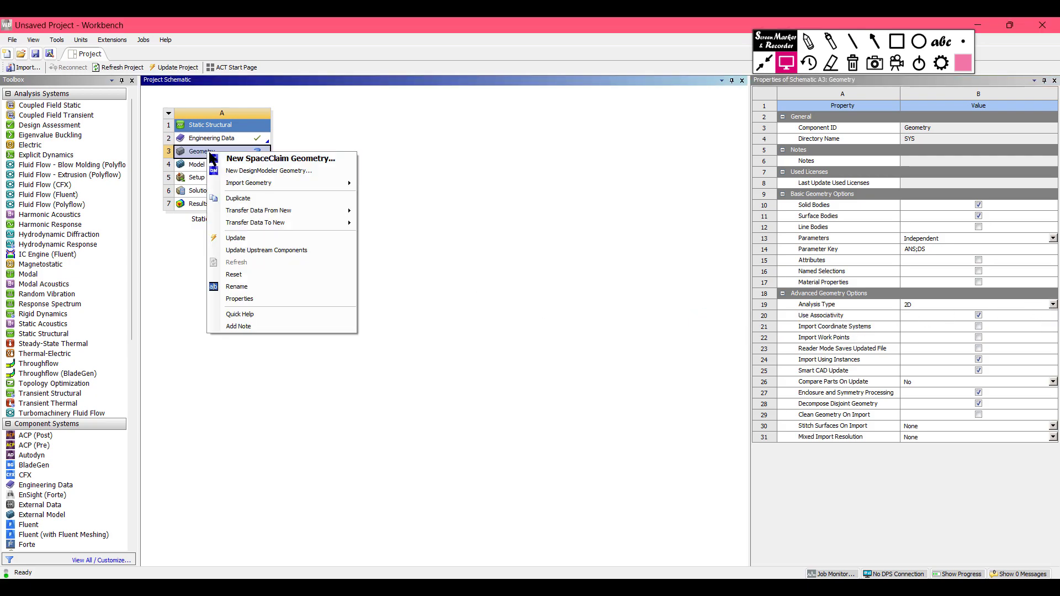
left_click(237, 160)
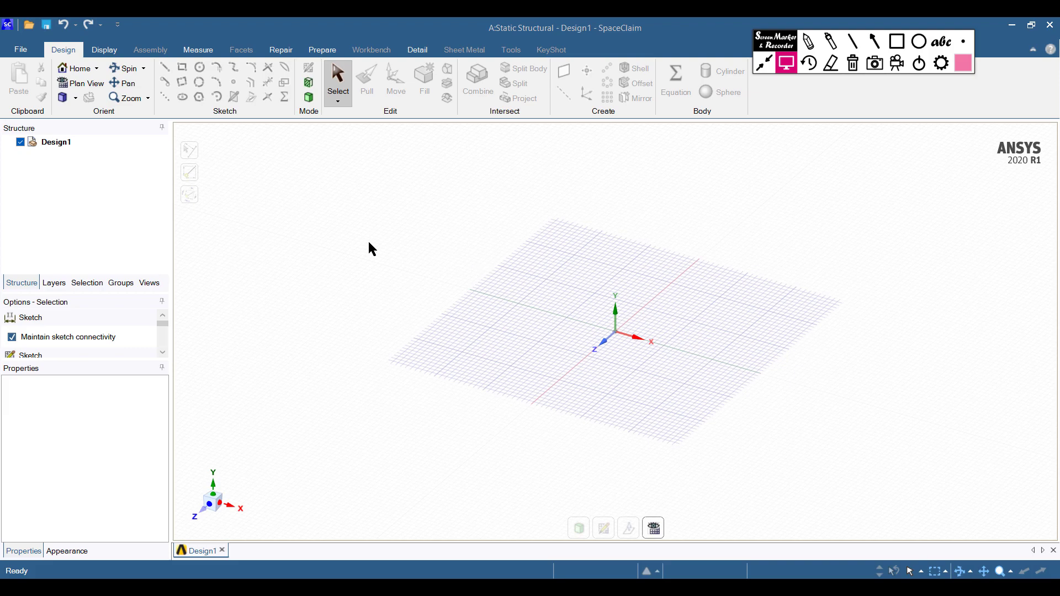
Review the document's length units and grid spacing in the SpaceClaim options
left_click(25, 51)
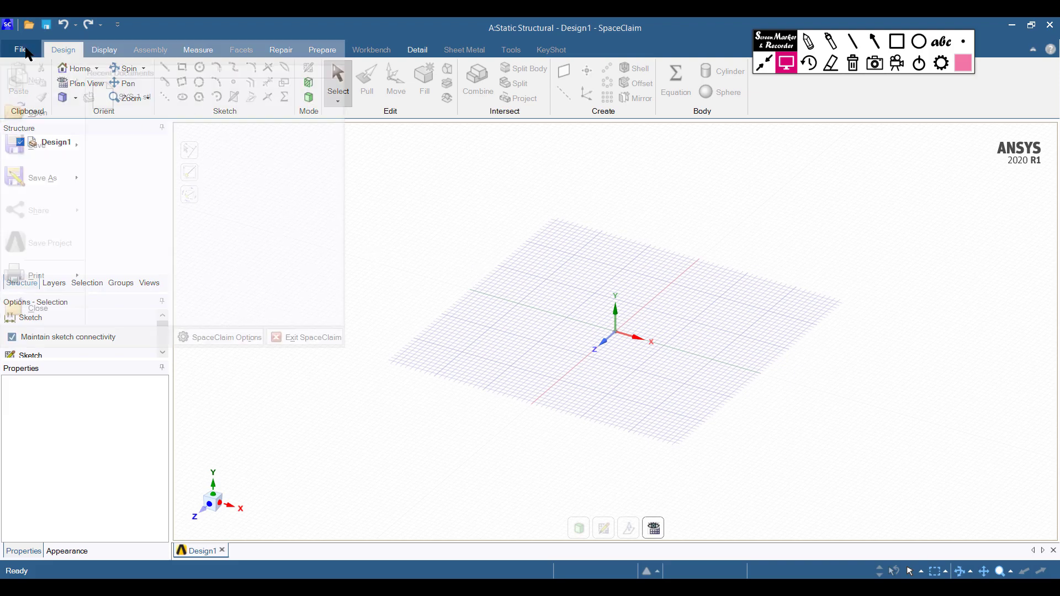
left_click(222, 337)
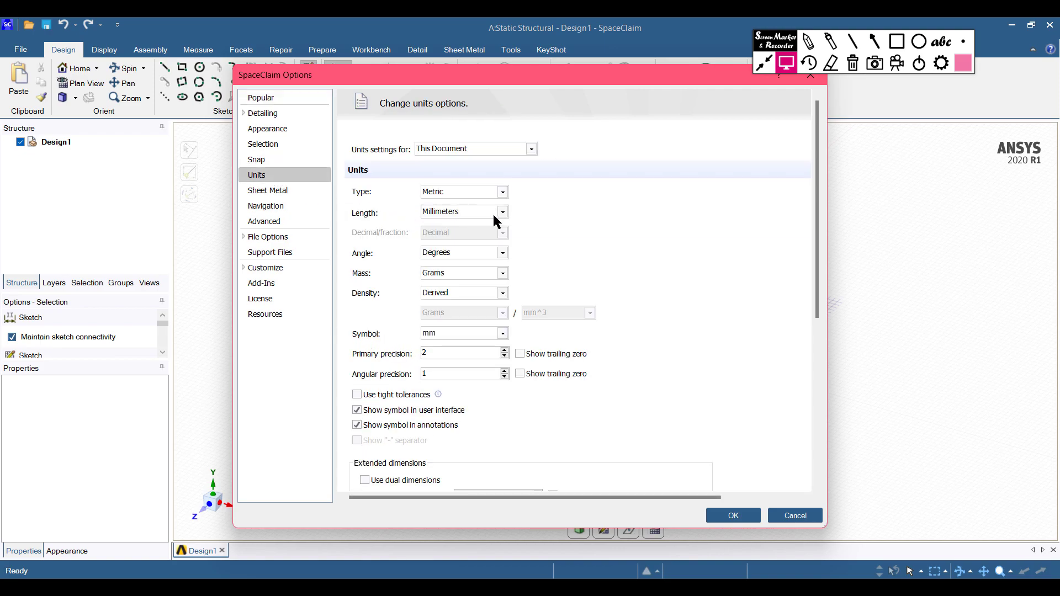
left_click_drag(819, 287, 815, 444)
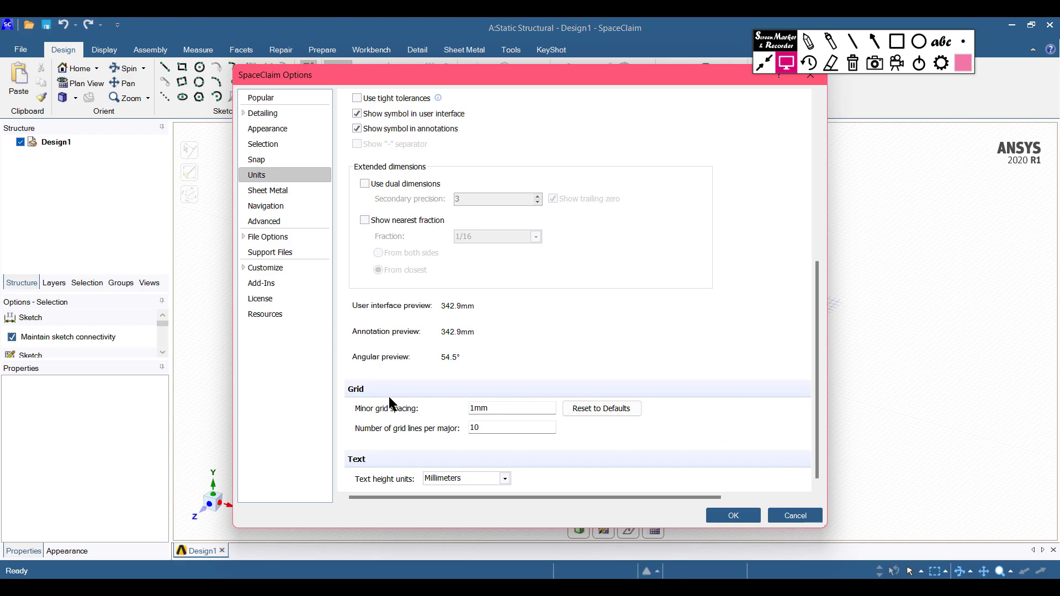
left_click(720, 515)
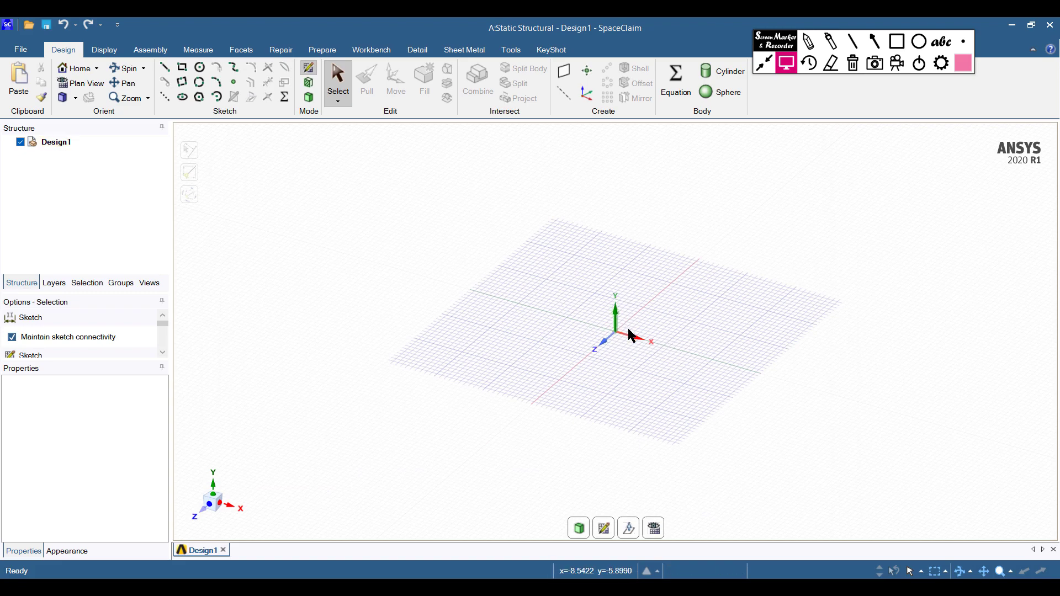
Select the vertical XY plane as the new sketch plane
right_click(357, 213)
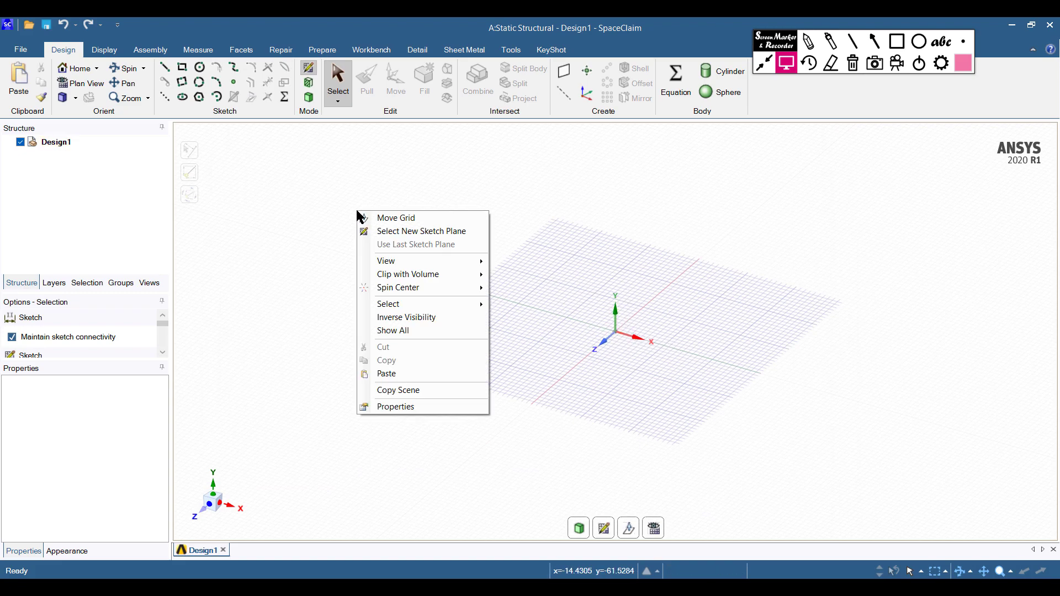
left_click(387, 230)
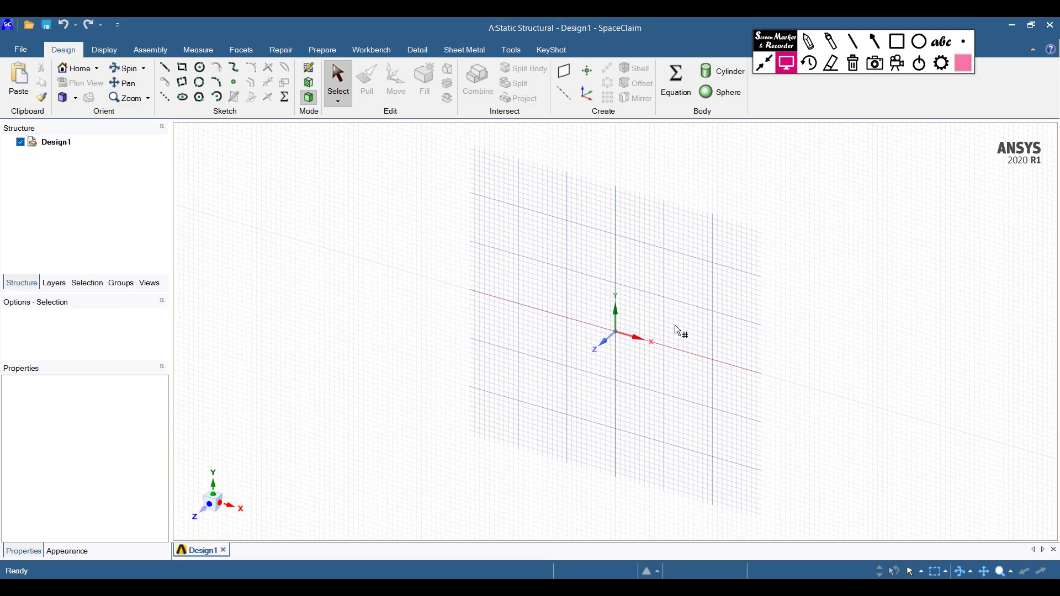
left_click(687, 309)
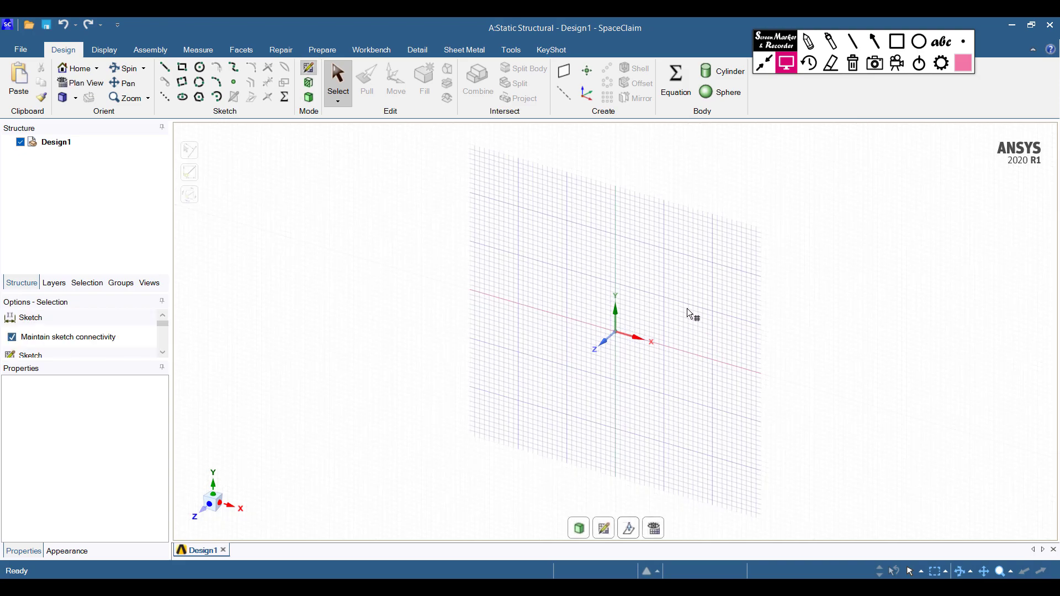
Face the sketch plane and begin a line with its start point 6 mm above the origin on the Y axis
left_click(80, 82)
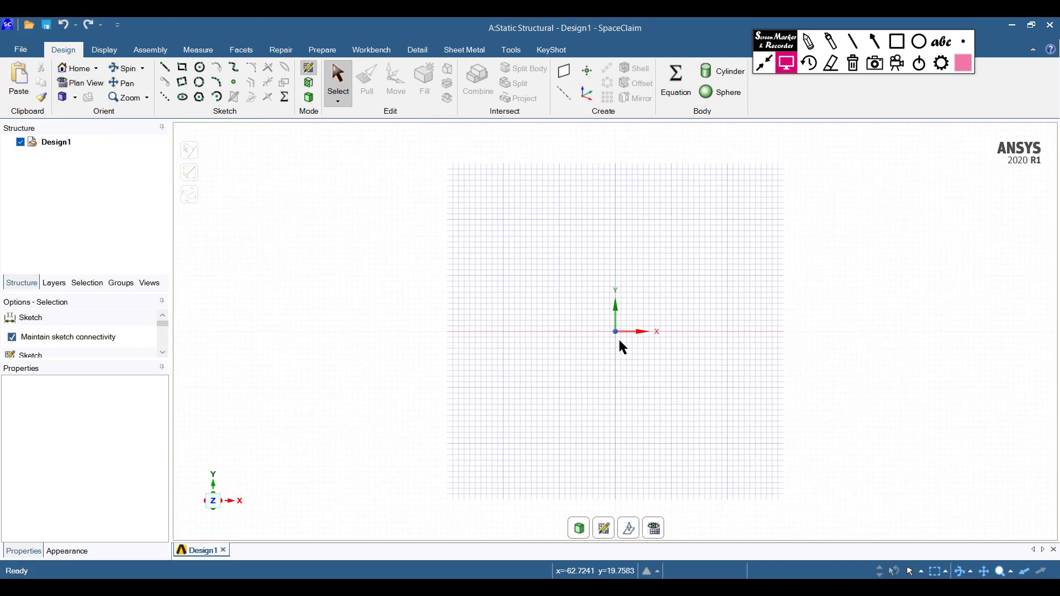
scroll(622, 347, "up", 2)
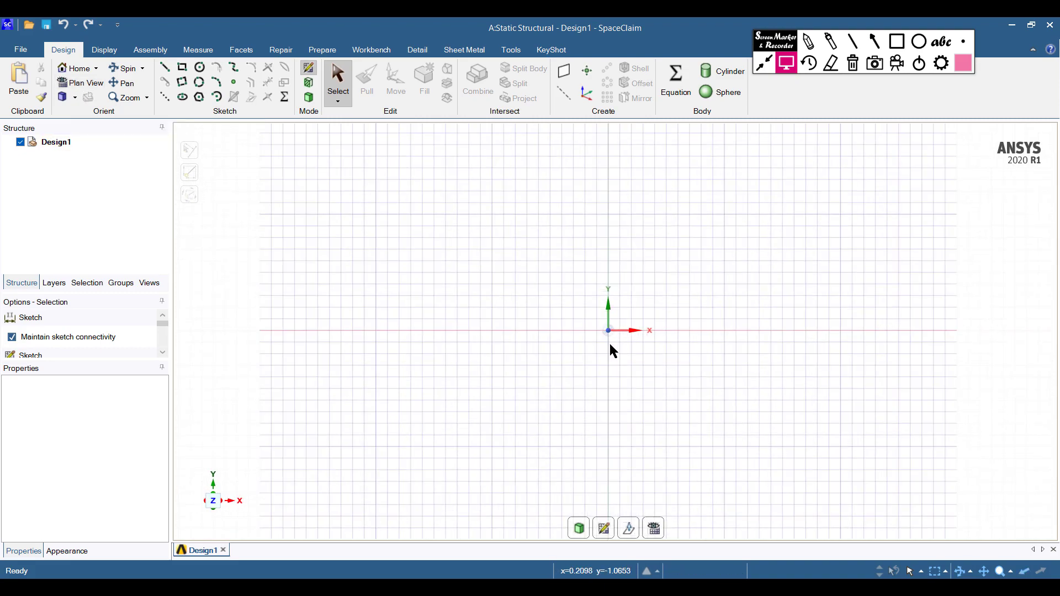
left_click(165, 68)
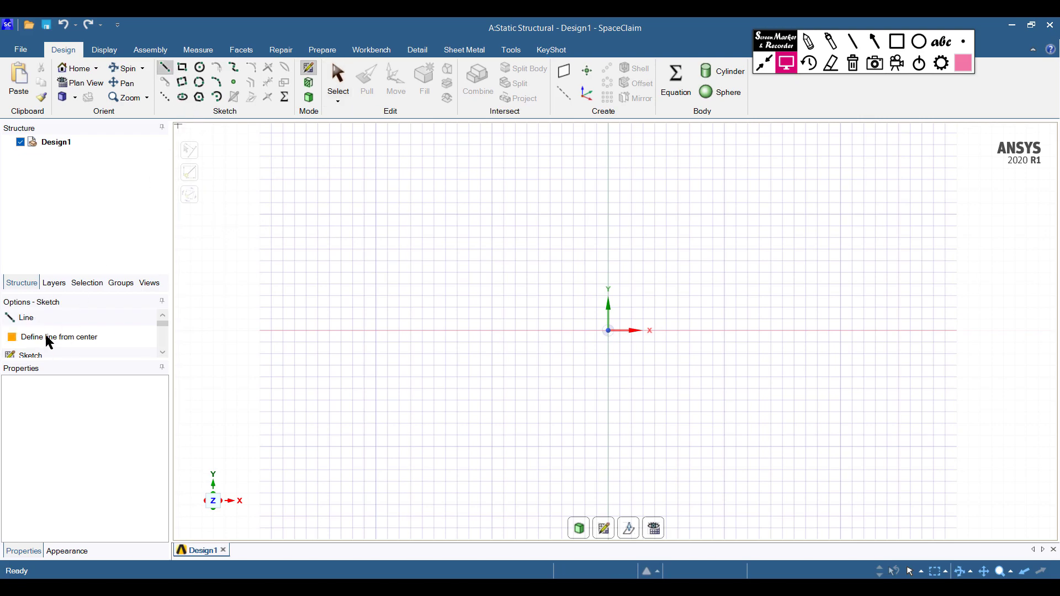
scroll(47, 341, "down", 4)
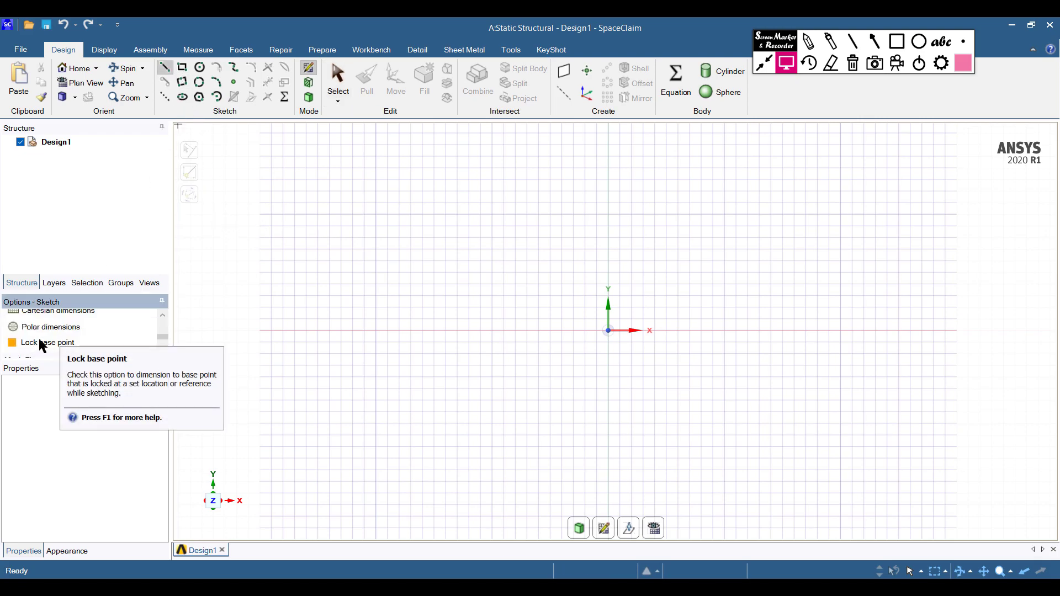
scroll(42, 343, "up", 2)
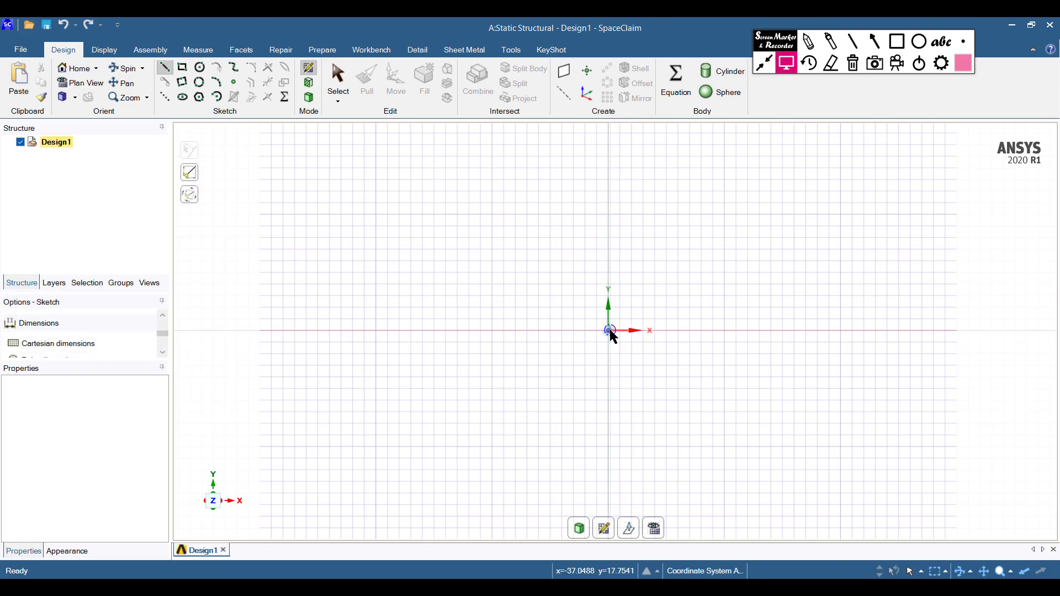
scroll(610, 334, "up", 2)
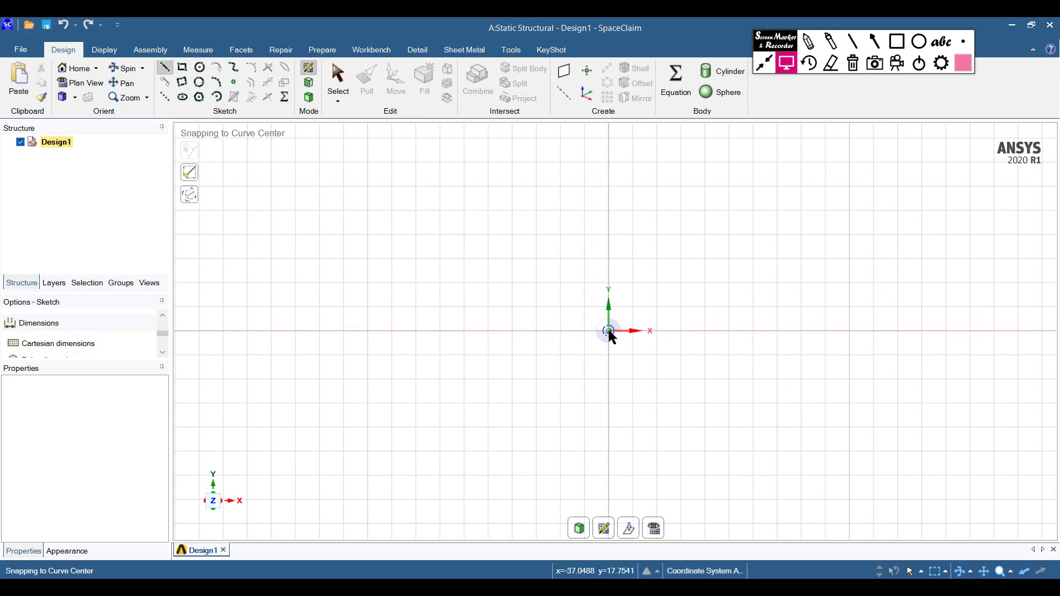
left_click(609, 331)
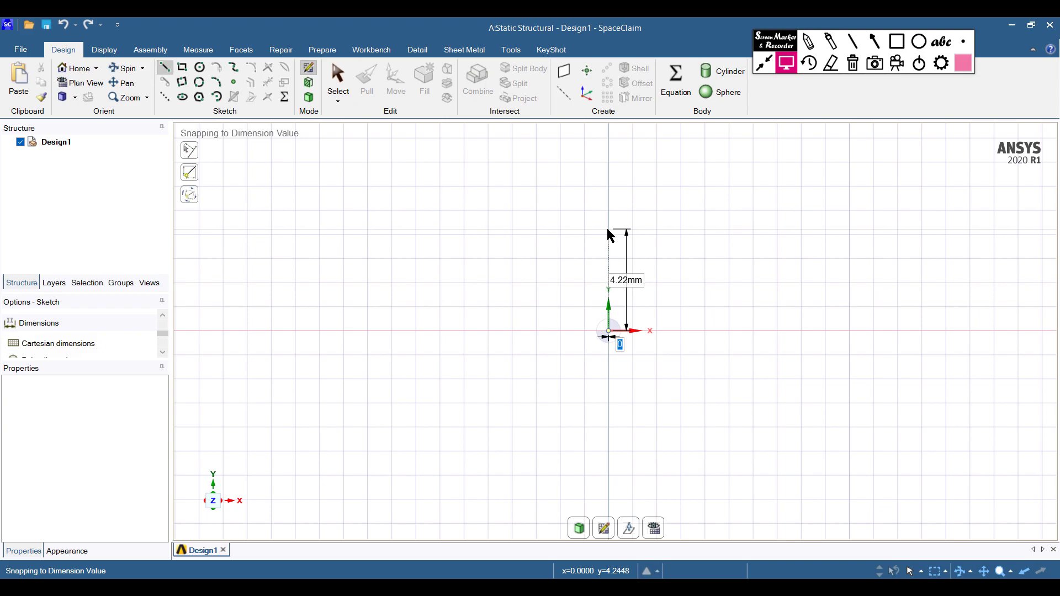
key("Tab")
key("Tab")
key("Tab")
type("6")
key("Return")
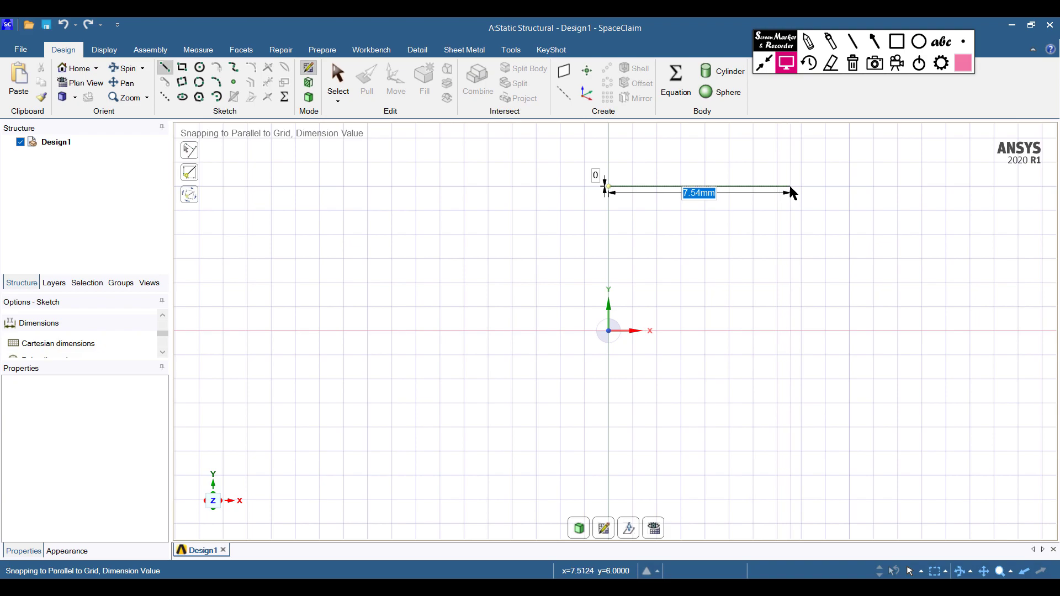
Finish the handle's upper edge as a horizontal line 40 mm long in the positive X direction
type("40")
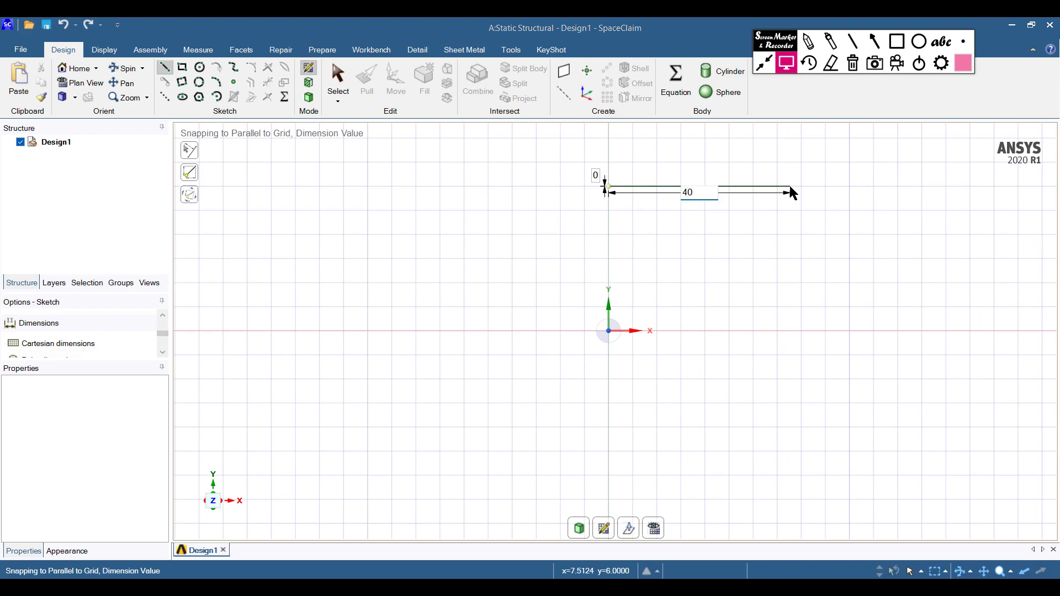
key("BackSpace")
key("BackSpace")
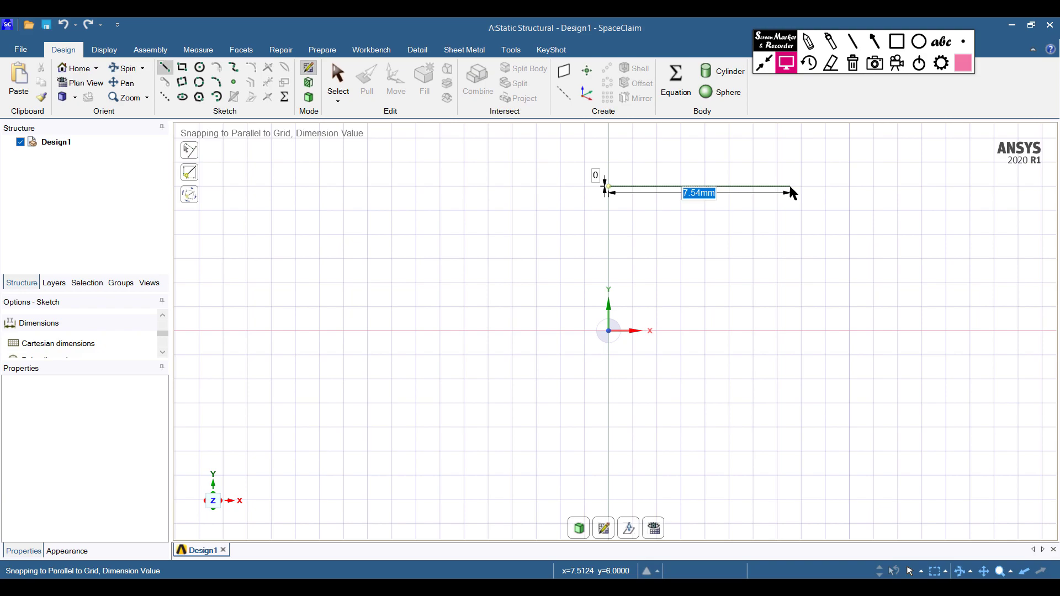
type("40")
key("Return")
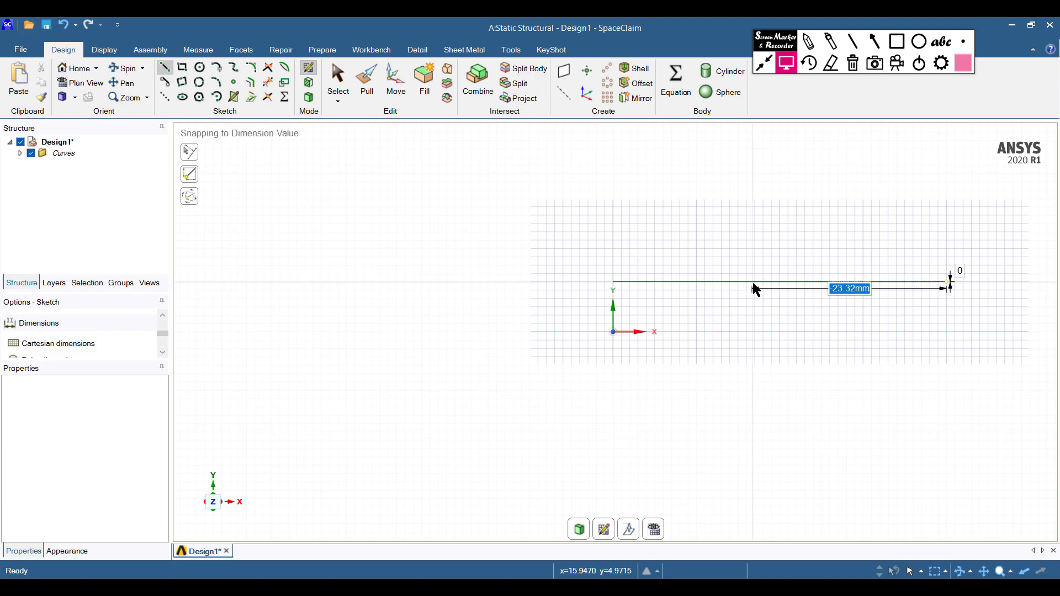
scroll(611, 333, "up", 2)
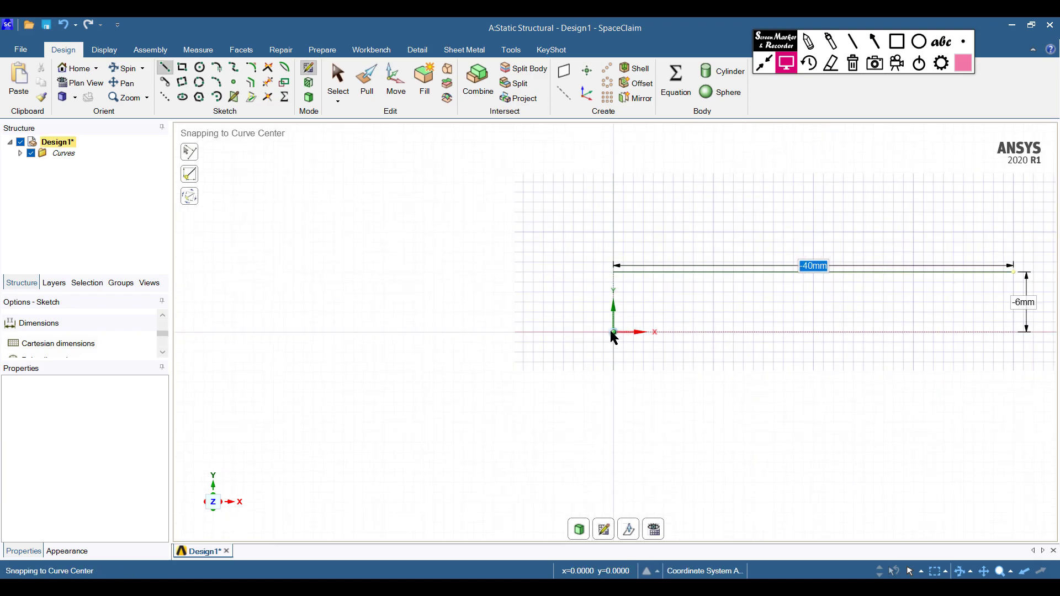
key("Escape")
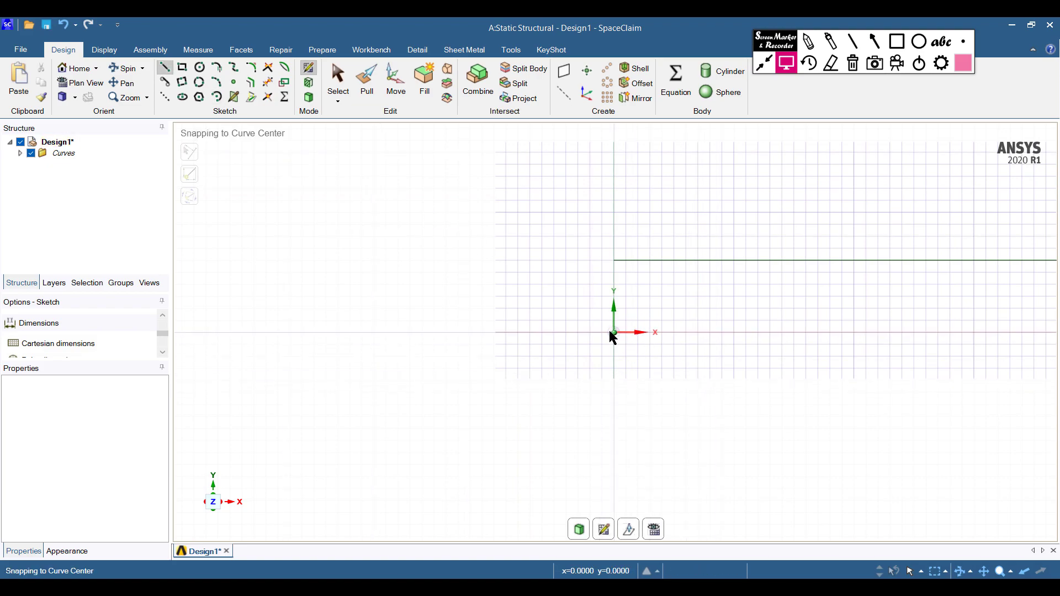
left_click(614, 332)
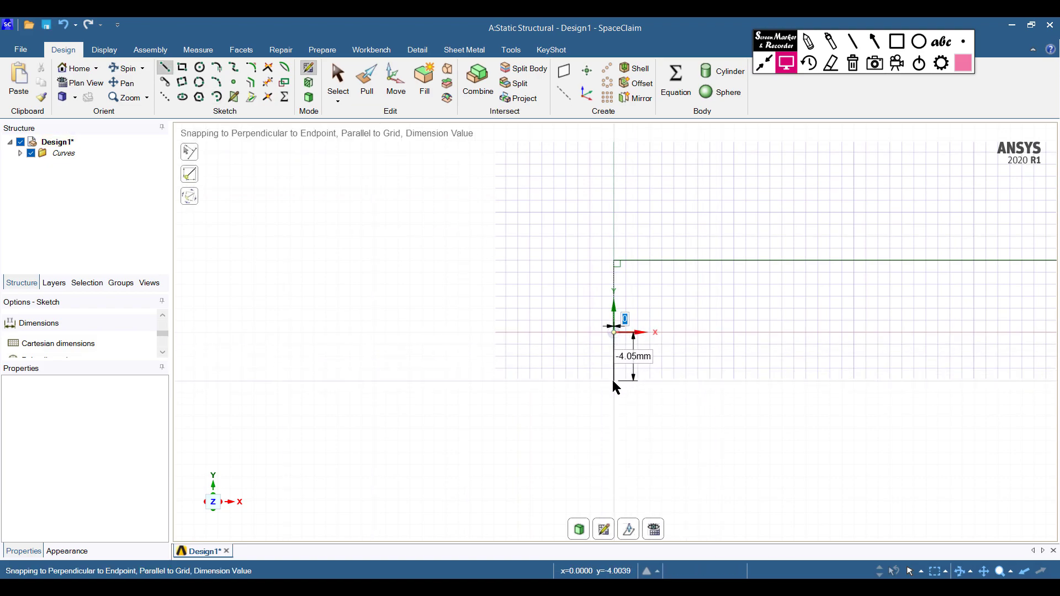
key("Tab")
type("6")
key("Return")
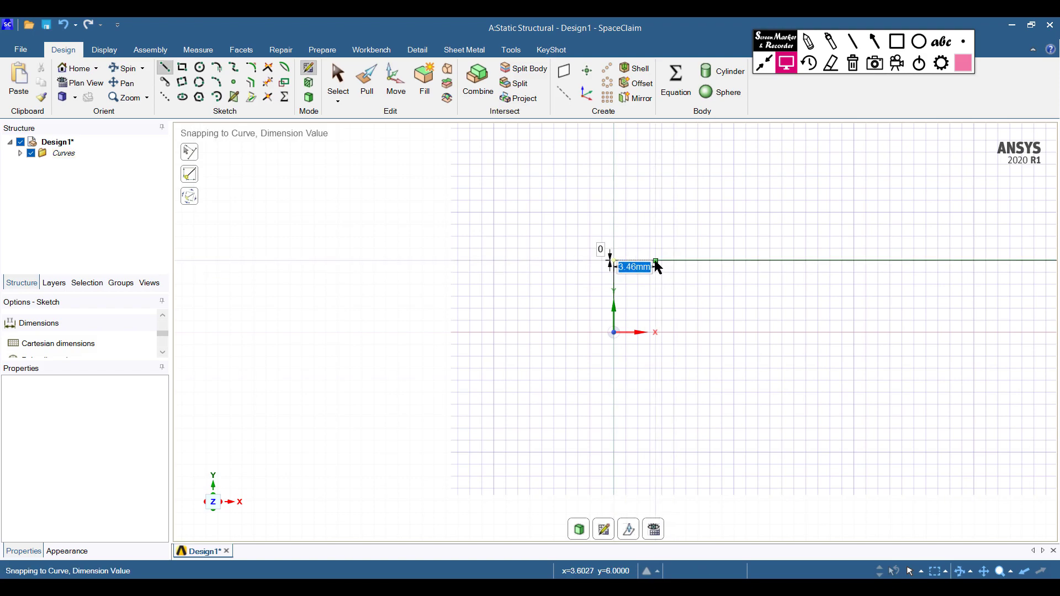
key("Escape")
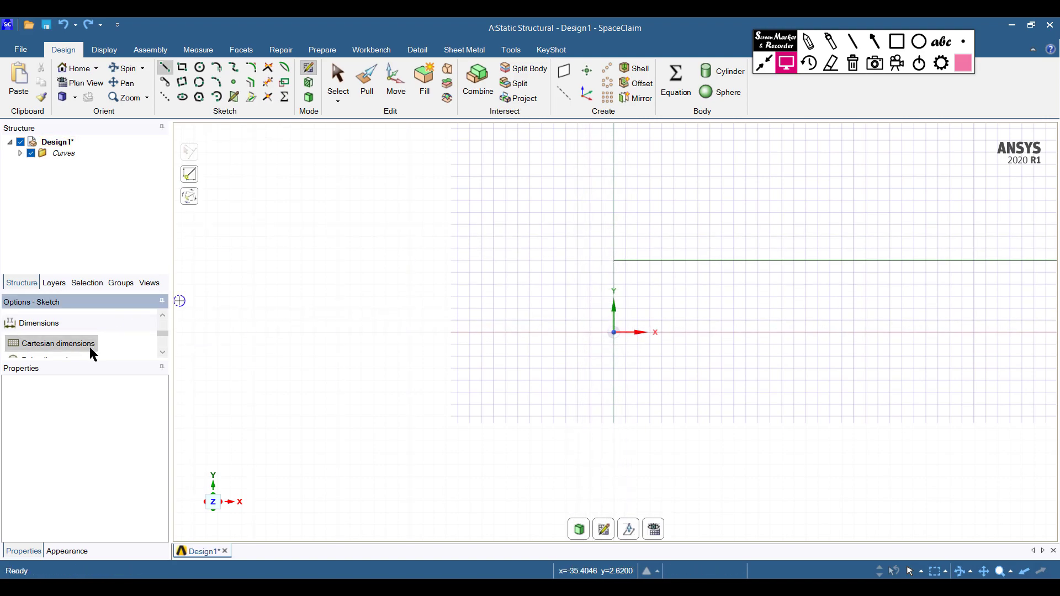
Draw the handle's lower edge as a 40 mm horizontal line starting at -6 mm on the Y axis
left_click(612, 331)
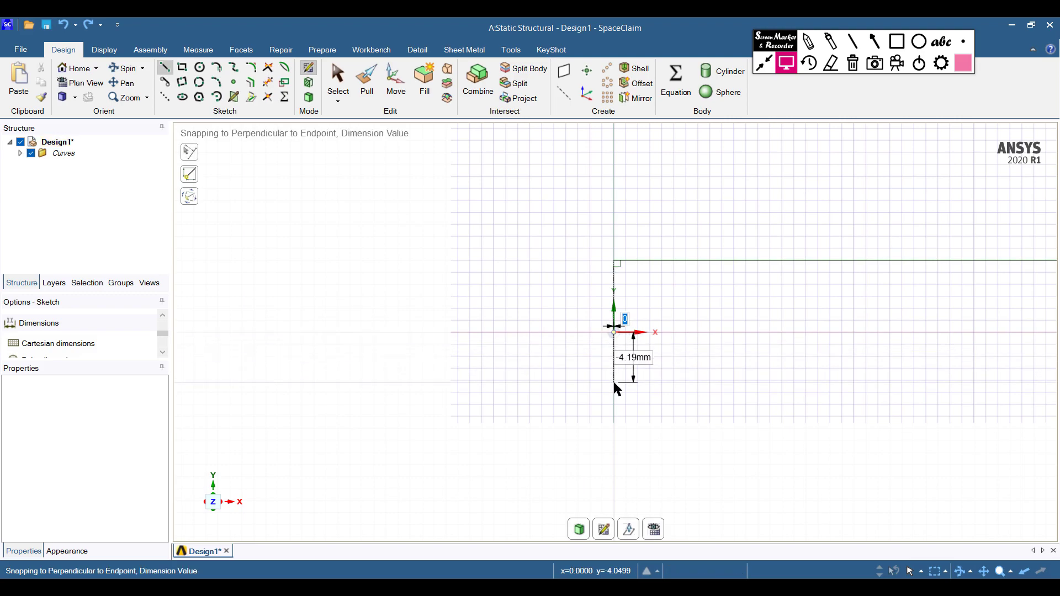
type("-6")
key("BackSpace")
key("BackSpace")
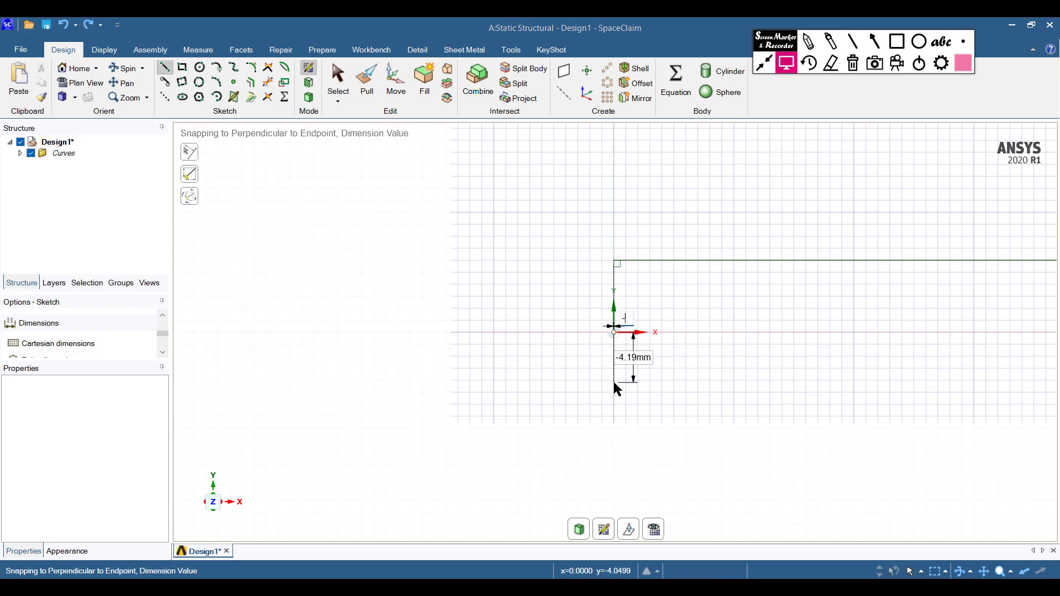
key("Tab")
type("-6")
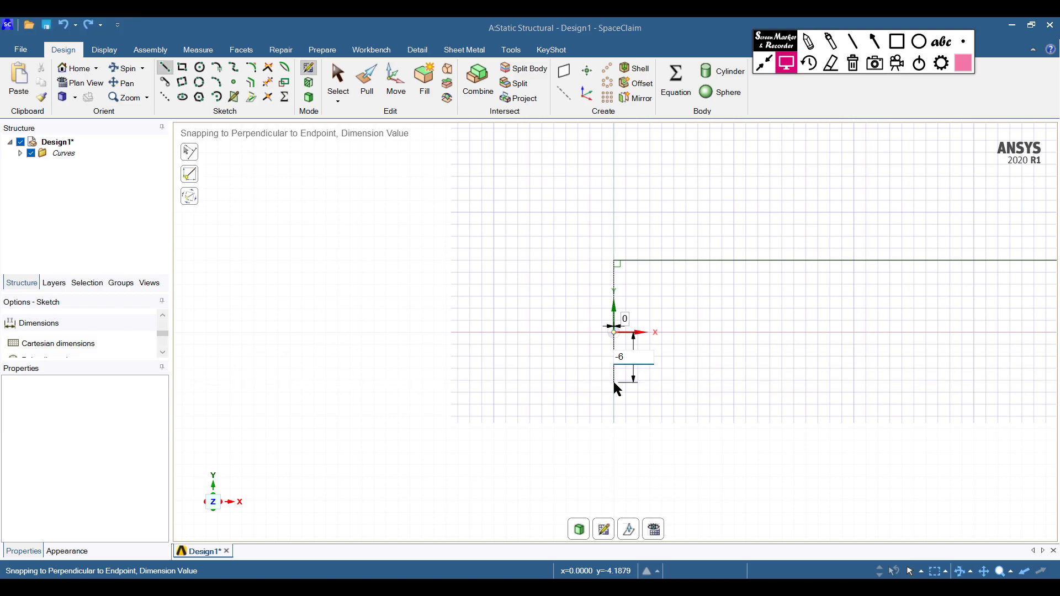
key("Return")
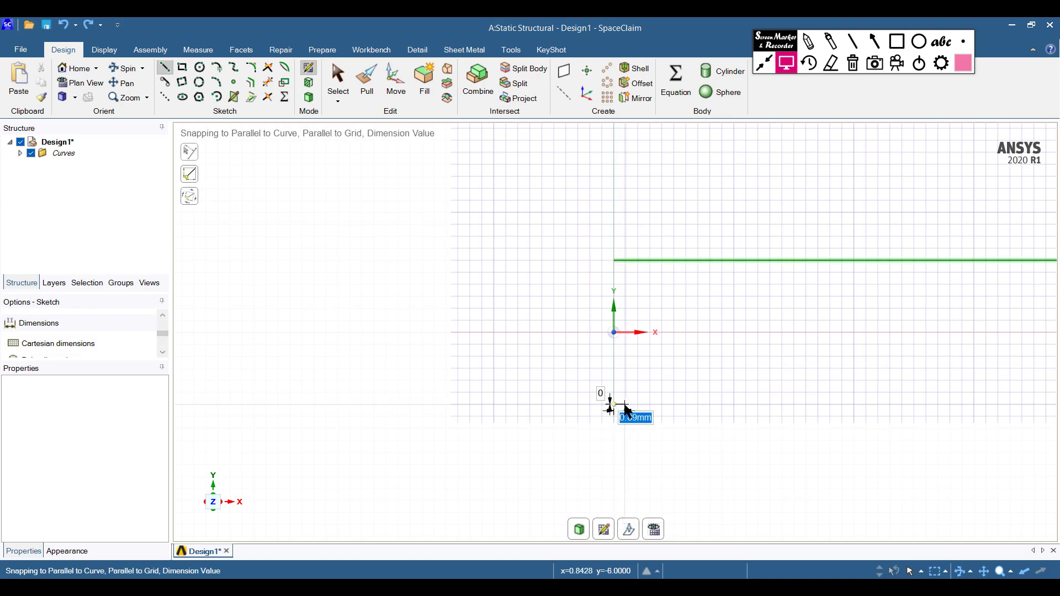
type("40")
key("Return")
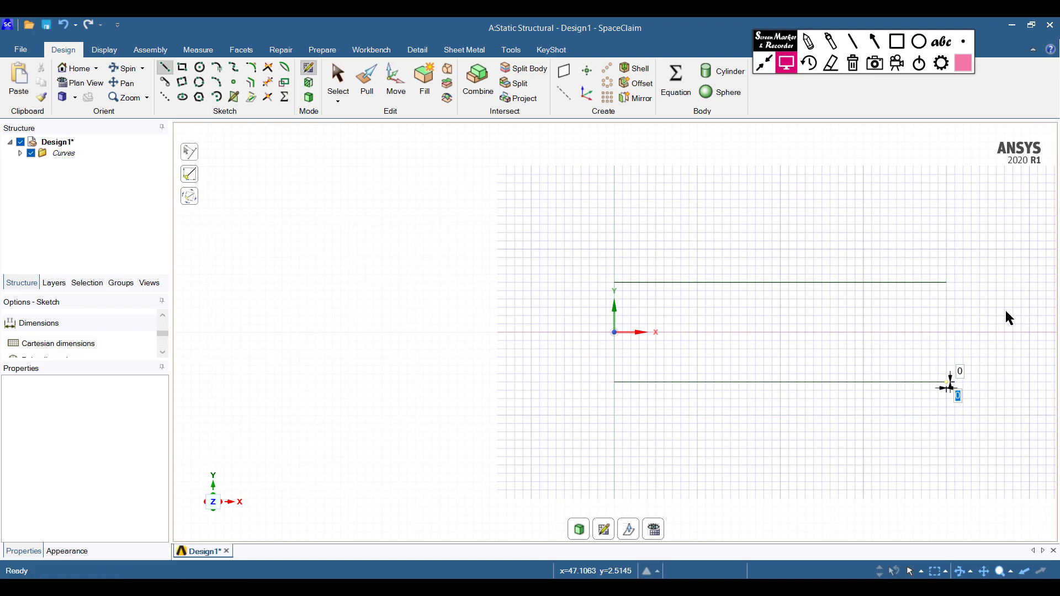
key("Escape")
Join the far ends of the two handle lines with an outward-bulging three-point arc of 10 mm radius
left_click(947, 283)
left_click(946, 381)
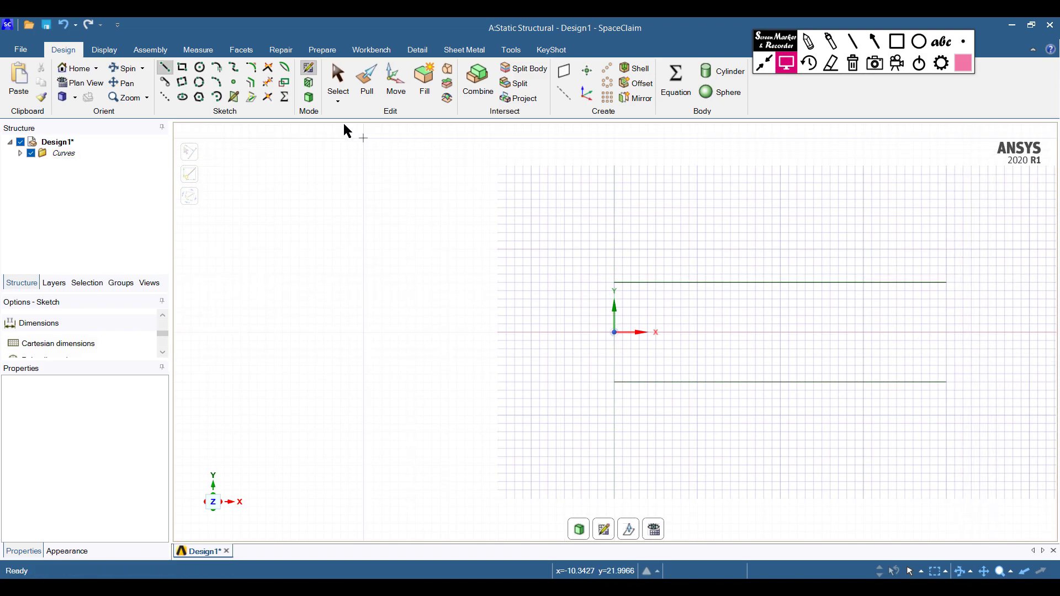
left_click(218, 85)
left_click(946, 283)
left_click(946, 382)
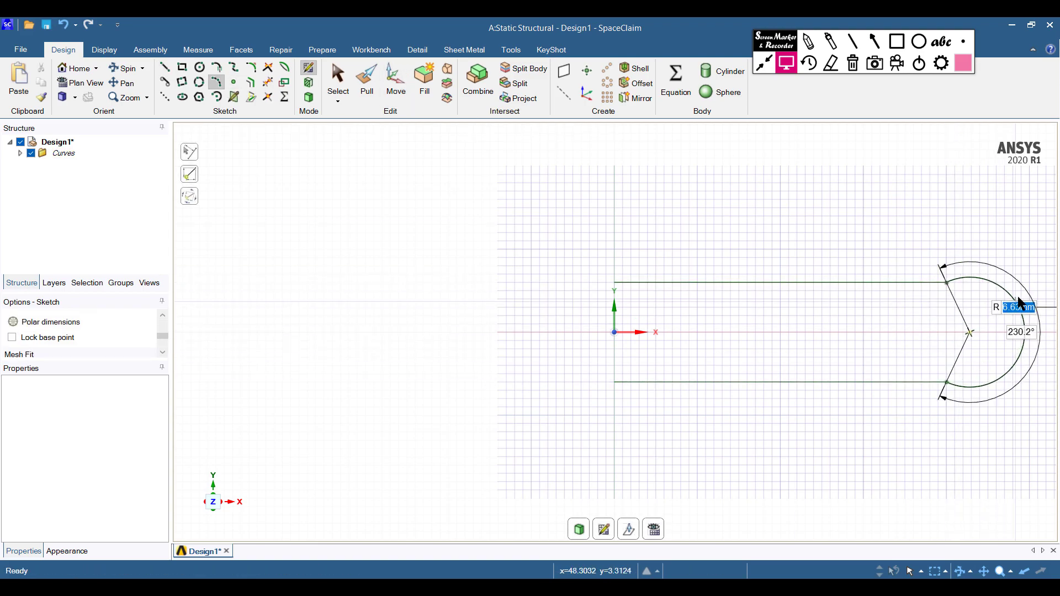
scroll(1014, 296, "down", 1)
scroll(1015, 297, "up", 1)
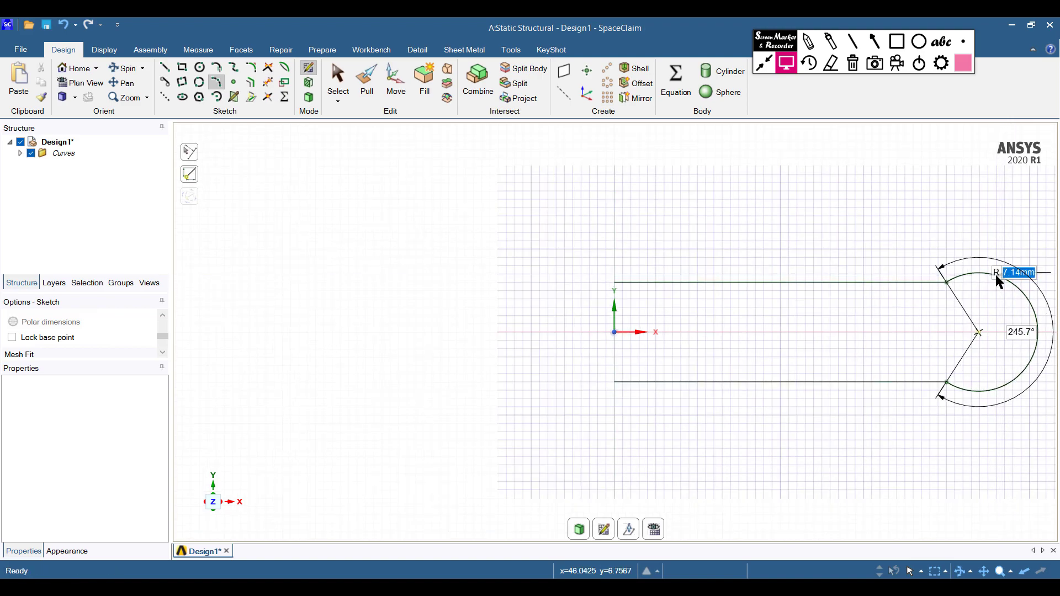
left_click(982, 261)
scroll(849, 213, "down", 2)
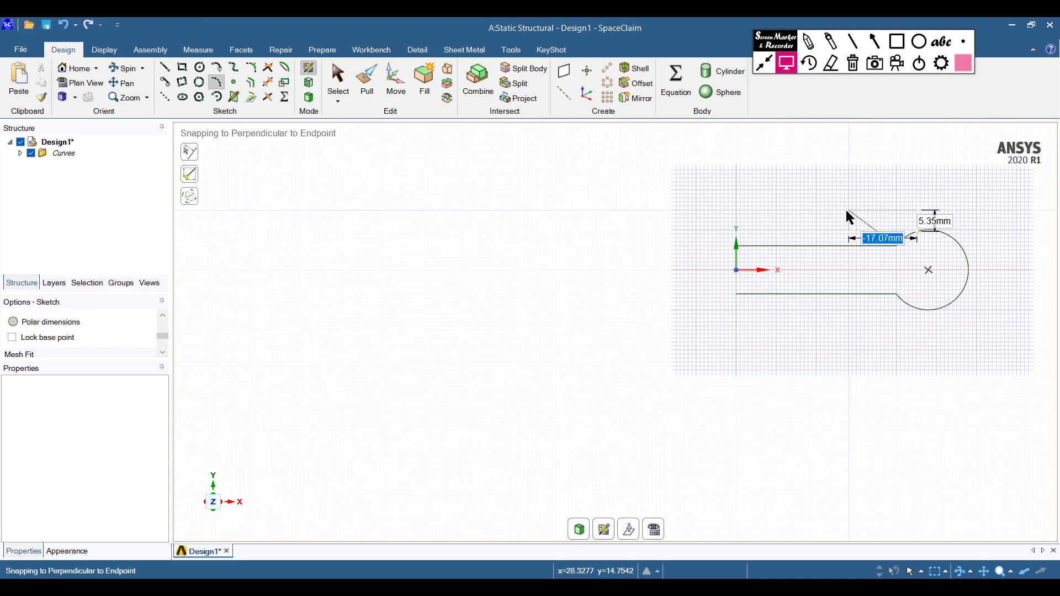
key("Escape")
middle_click_drag(790, 268, 489, 310, "shift")
scroll(465, 312, "up", 2)
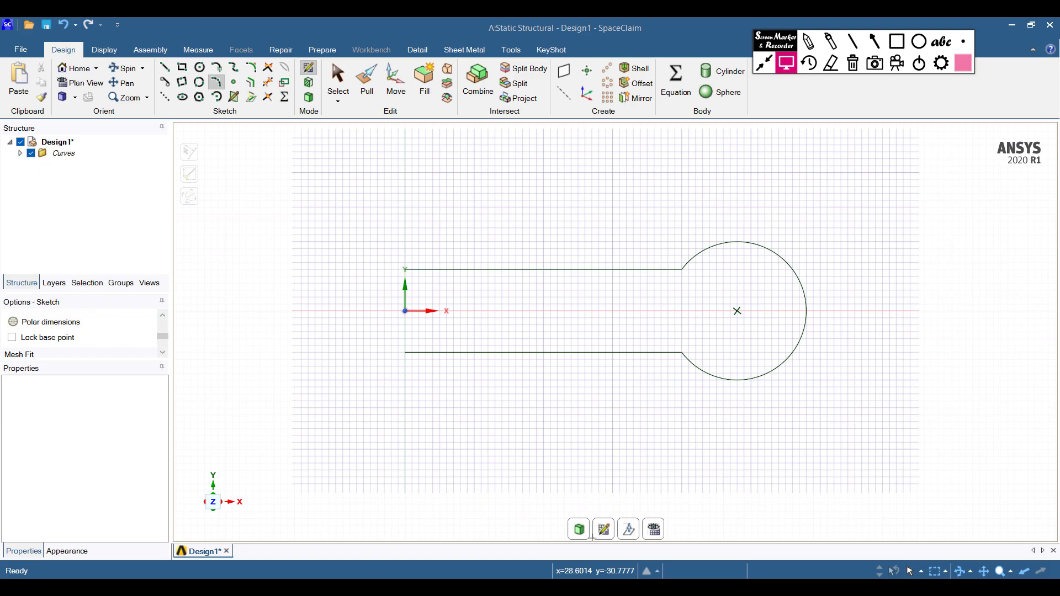
Draw a 6-sided polygon with a 12 mm diameter and a 90° orientation, centred on the 10 mm arc's centre
key("alt+Tab")
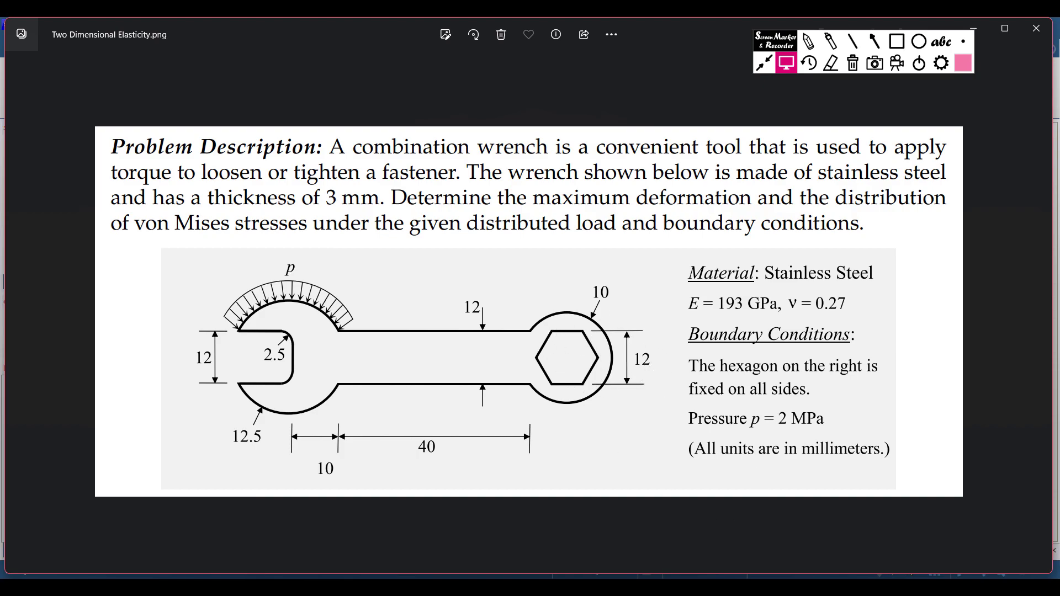
key("alt+Tab")
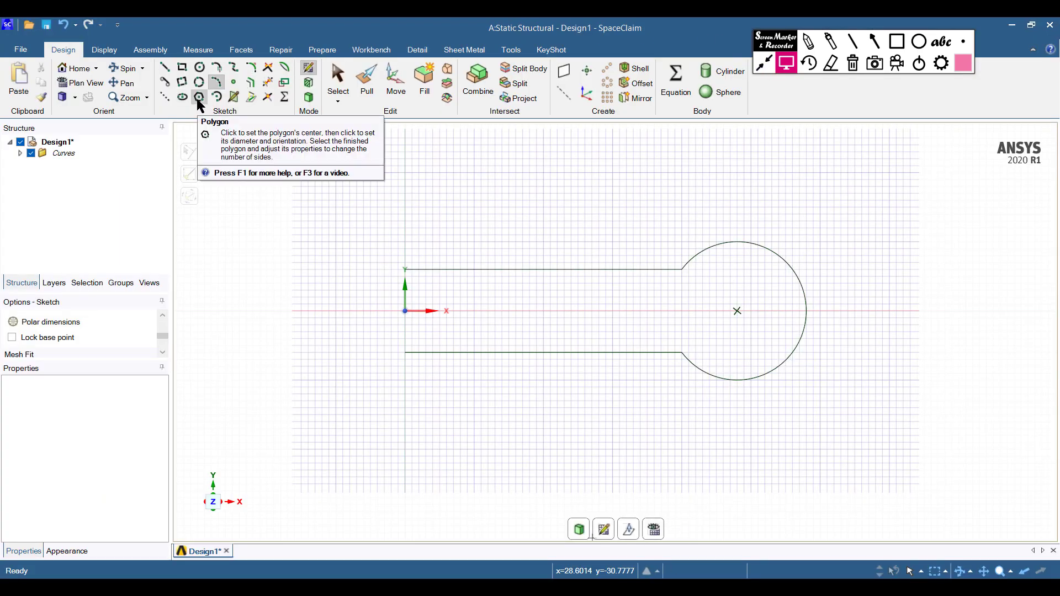
left_click(200, 98)
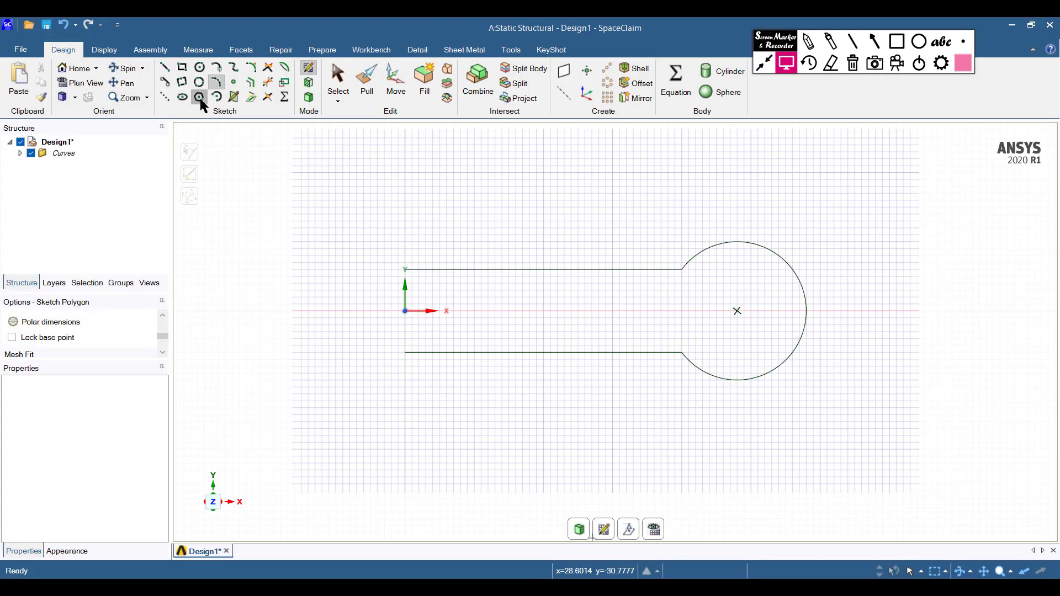
left_click(738, 311)
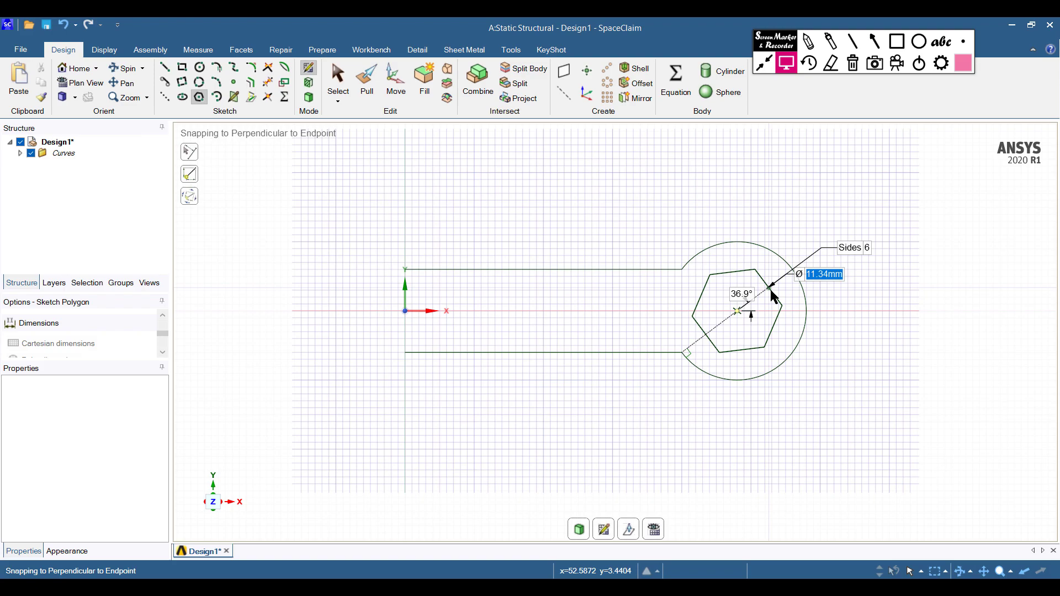
type("12")
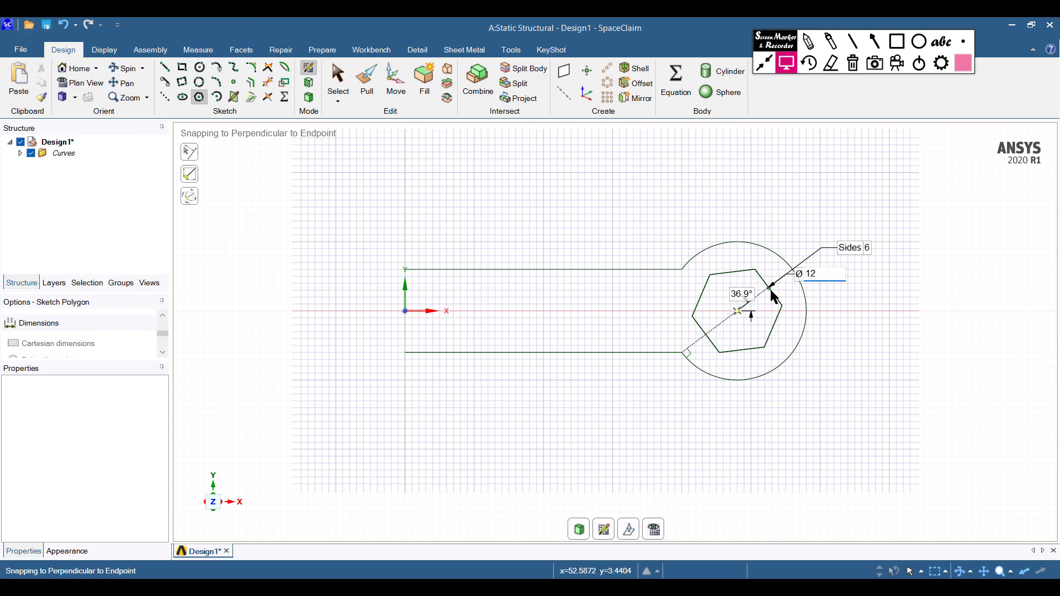
key("Tab")
type("90")
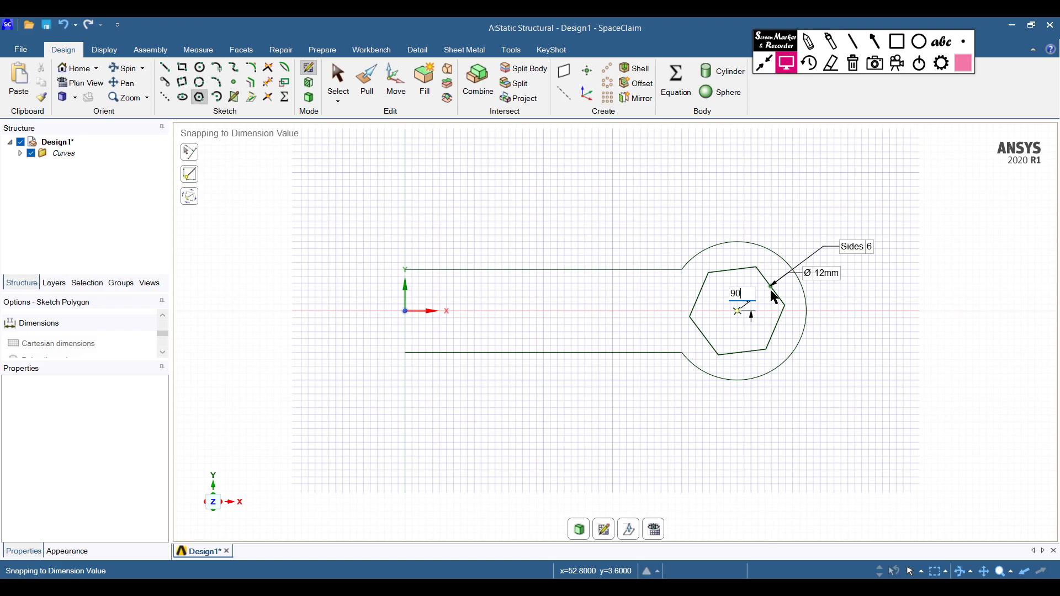
key("Tab")
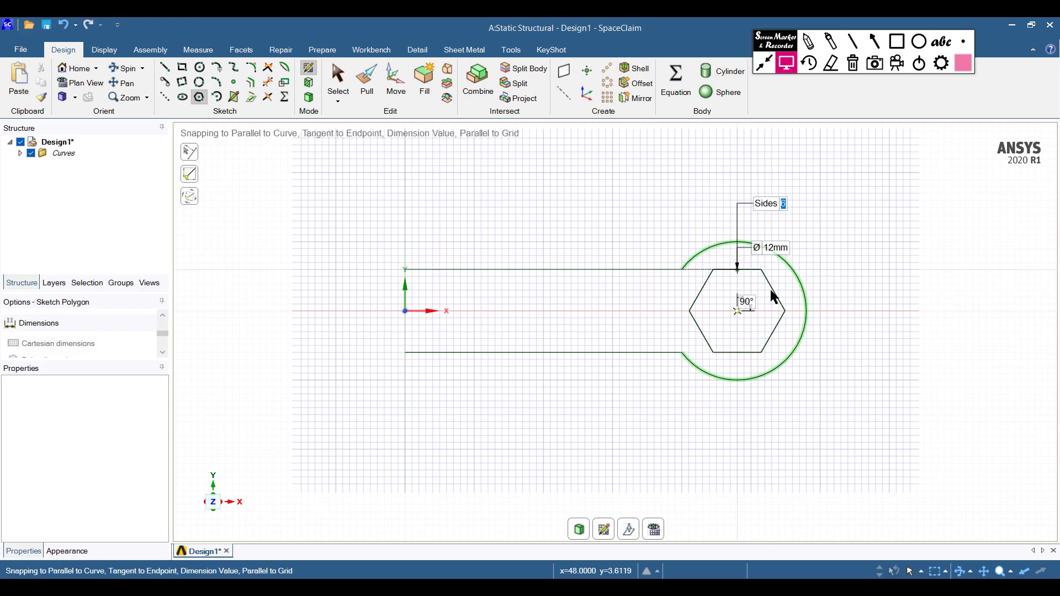
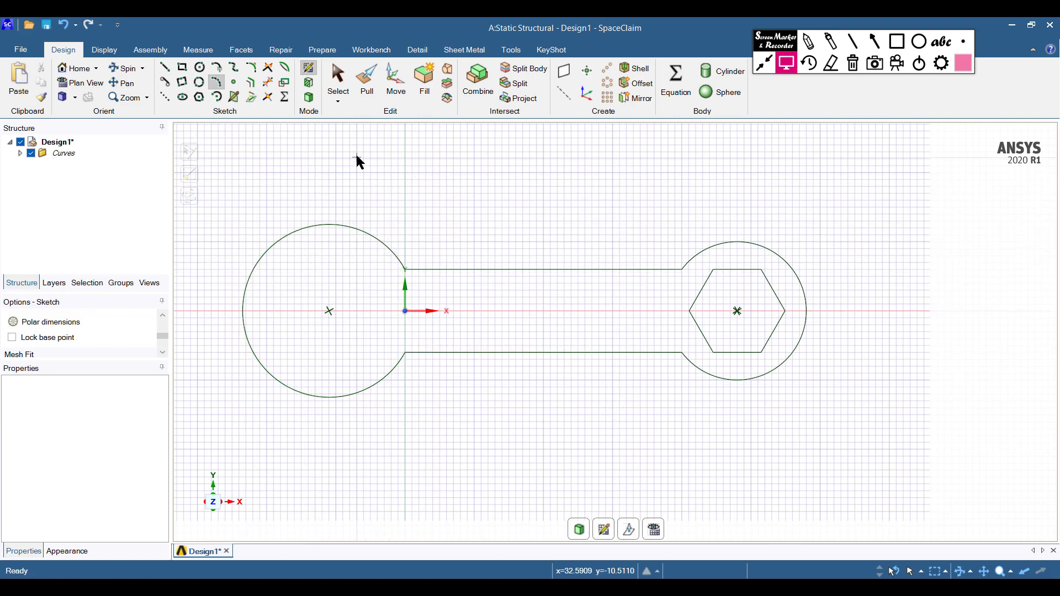
Examine the jaw opening's outline and dimensions in the problem description image, marking its three straight edges
key("alt+Tab")
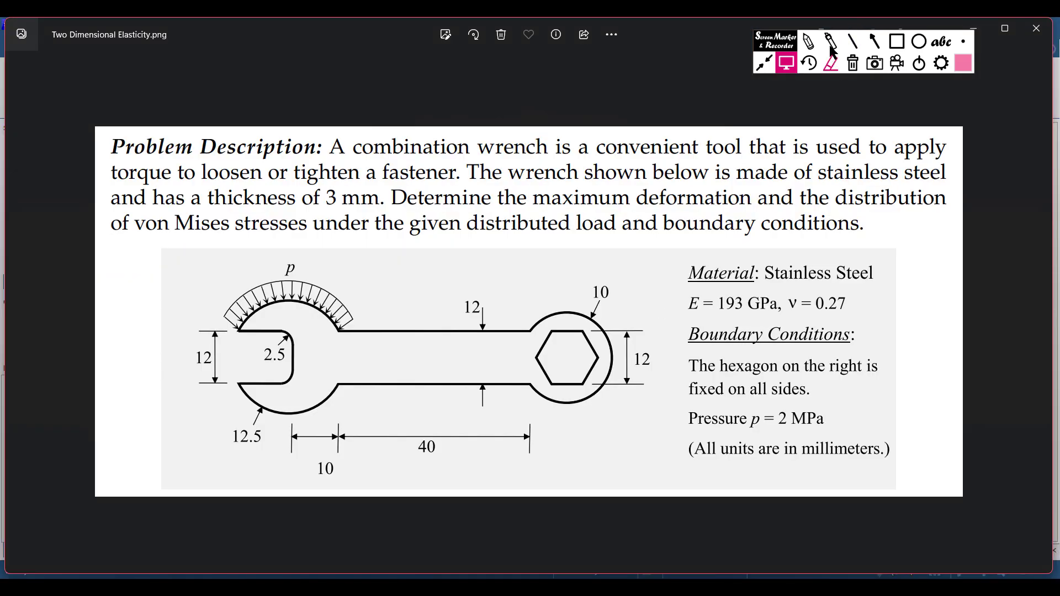
left_click(808, 41)
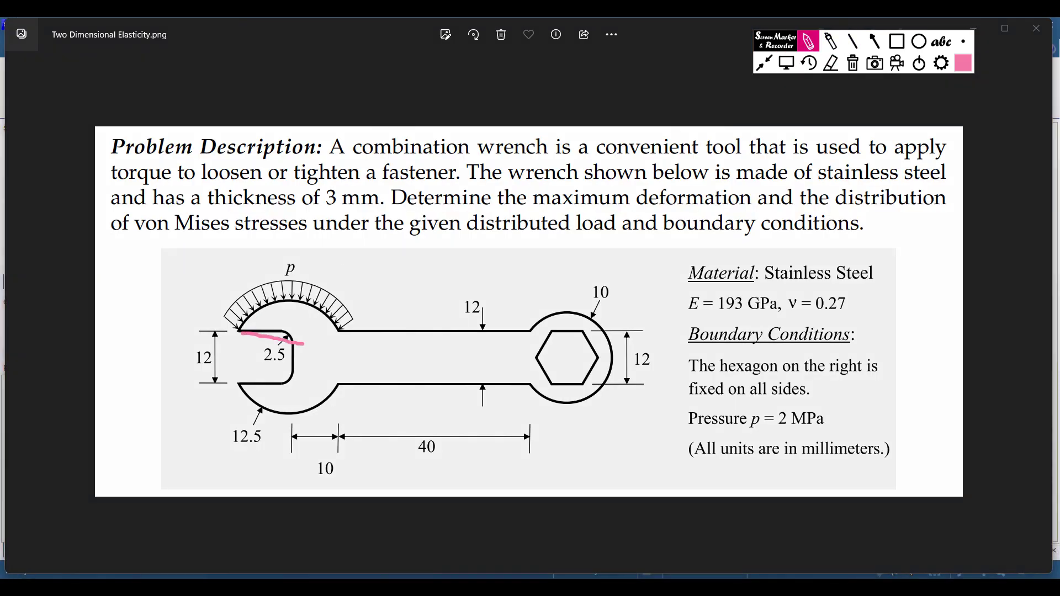
mouse_move(303, 345)
left_mouse_down()
mouse_move(297, 379)
mouse_move(243, 380)
left_mouse_up()
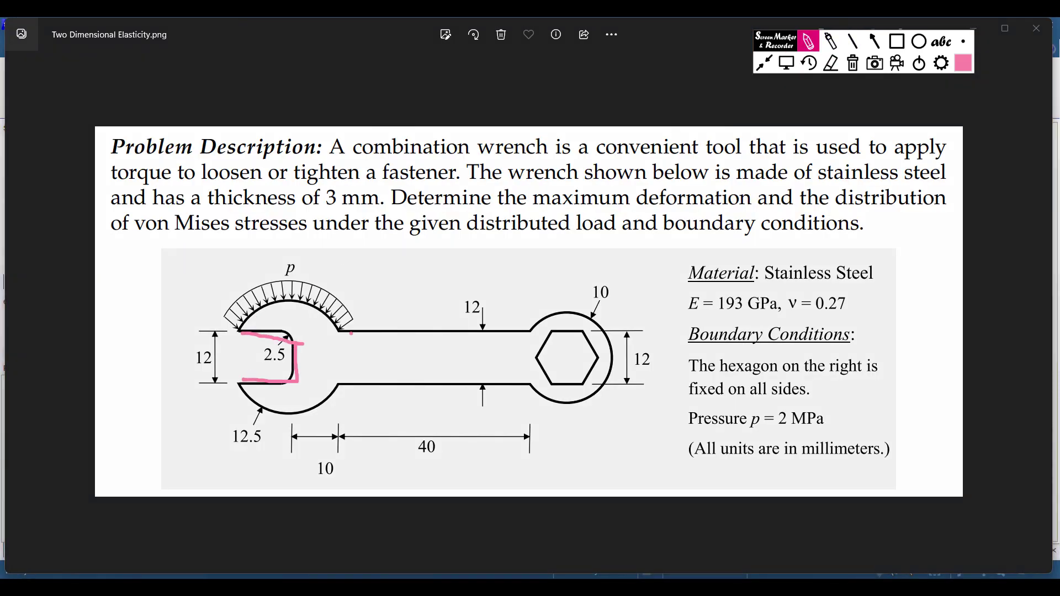
left_click(853, 63)
left_click(787, 63)
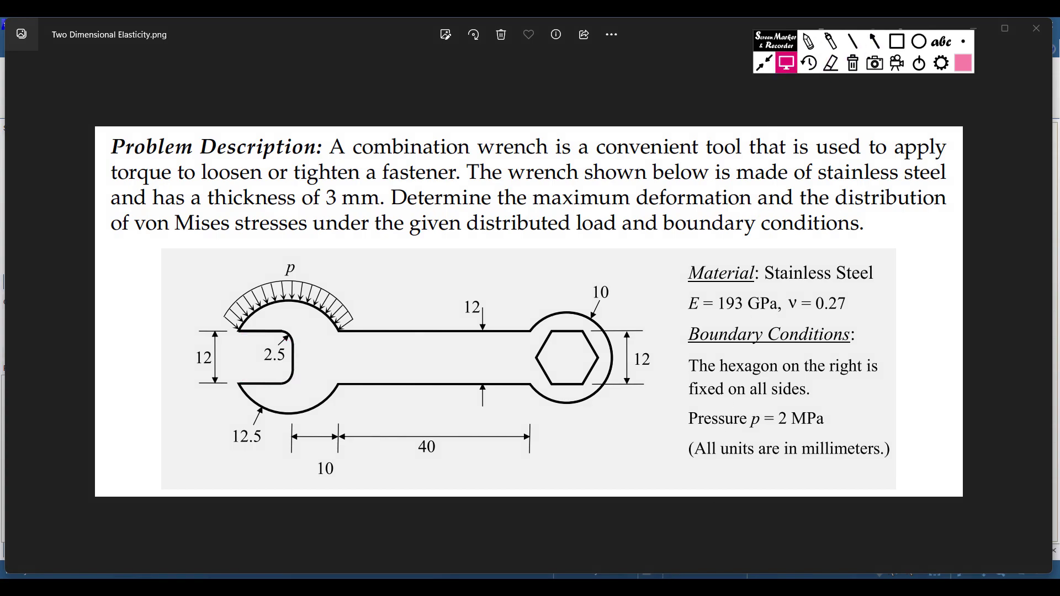
key("alt+Tab")
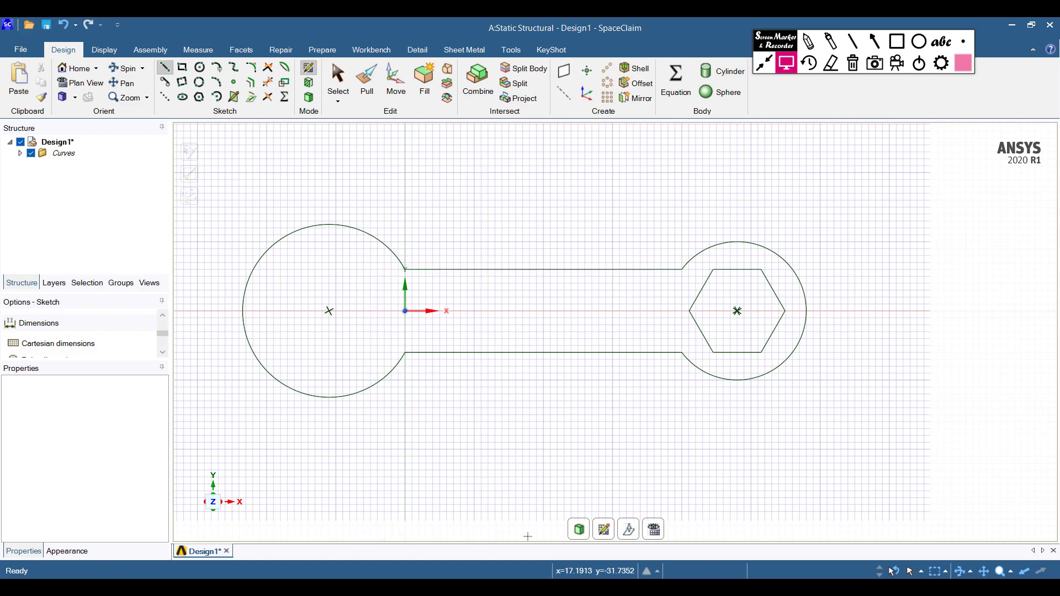
key("alt+Tab")
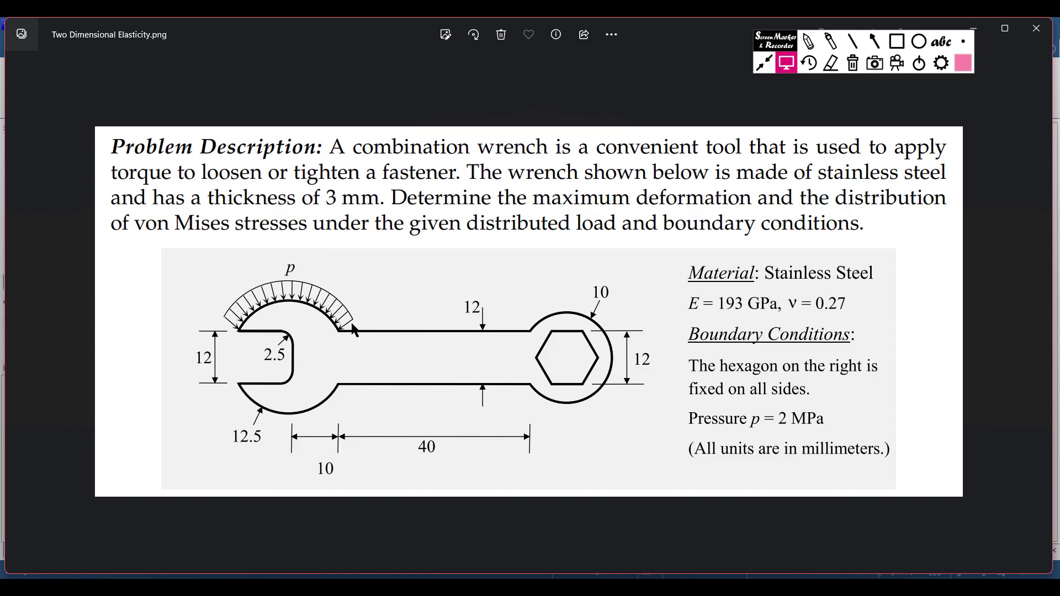
key("alt+Tab")
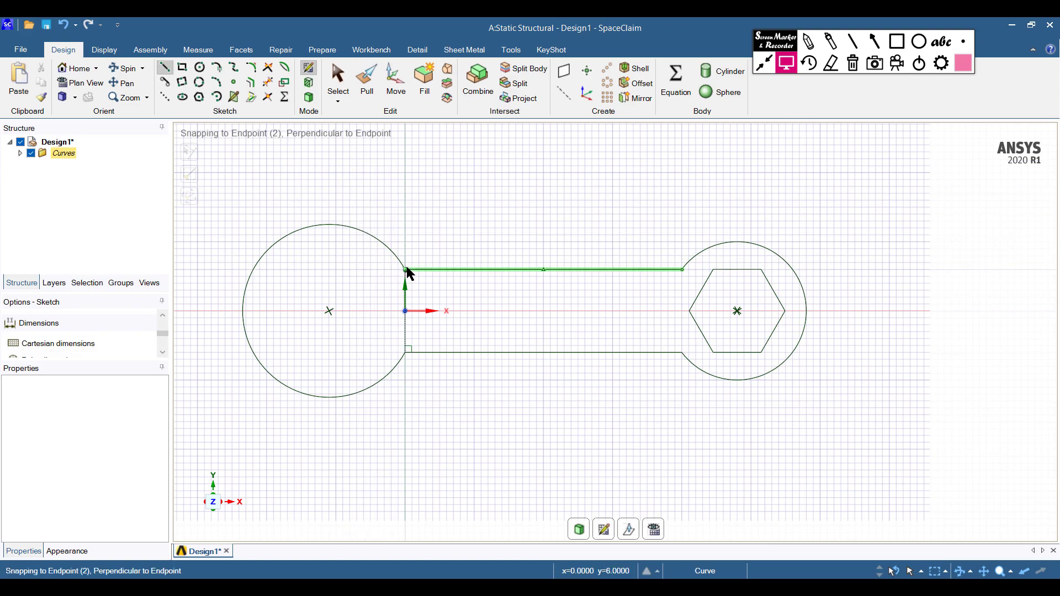
Using Cartesian dimensions, draw the jaw's upper edge horizontally from -10 mm off the handle's upper-left endpoint to the large arc
left_click(100, 346)
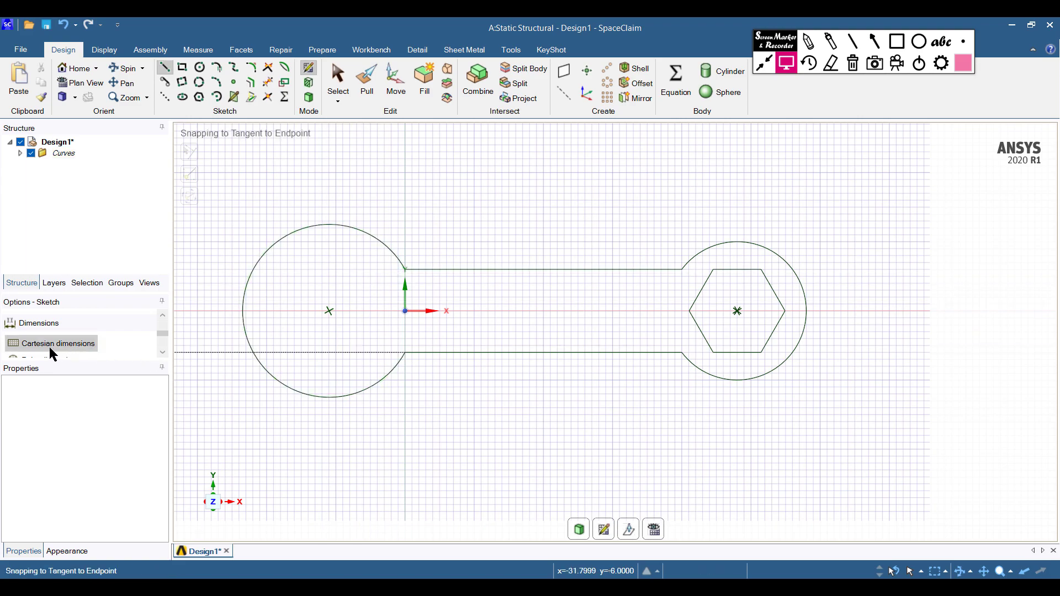
left_click(407, 271)
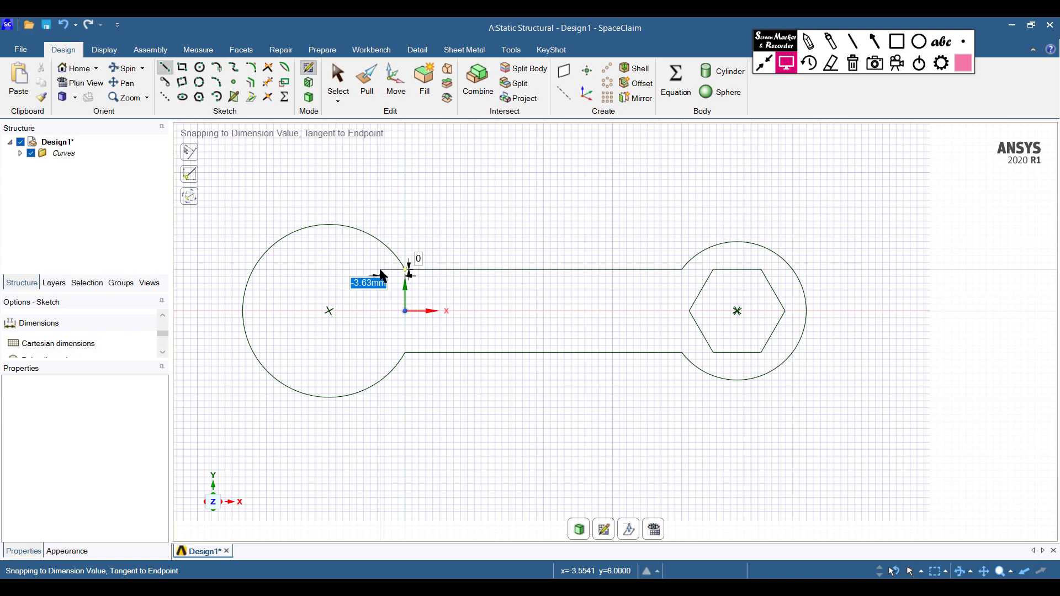
type("-10")
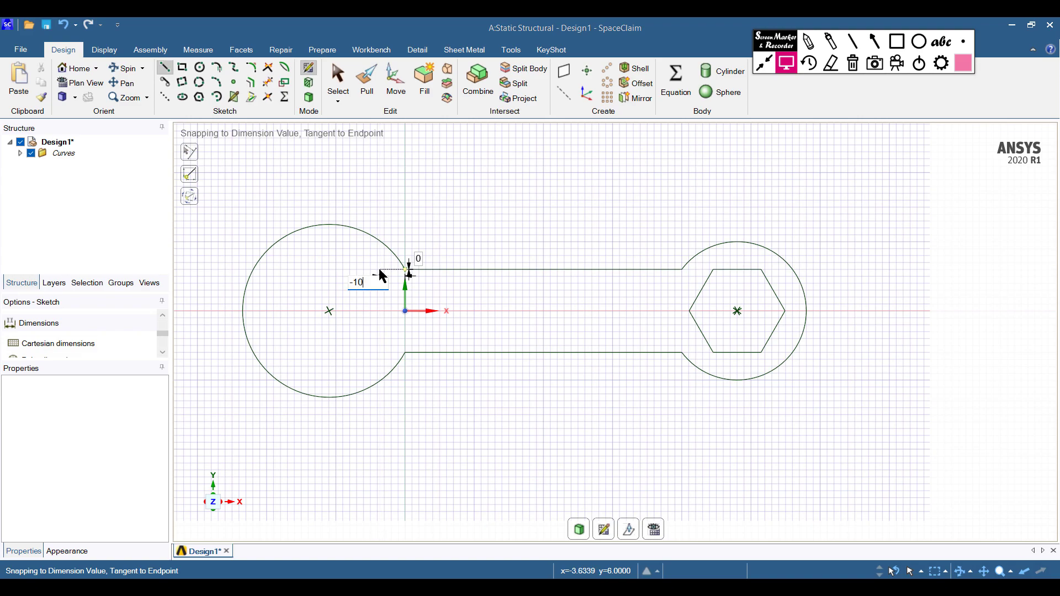
key("Return")
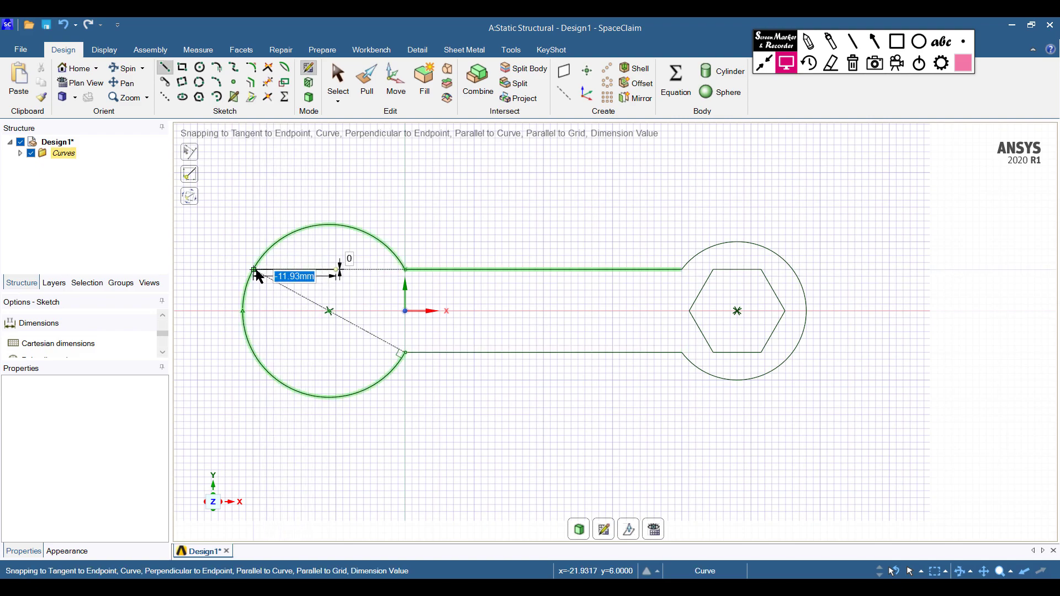
left_click(254, 270)
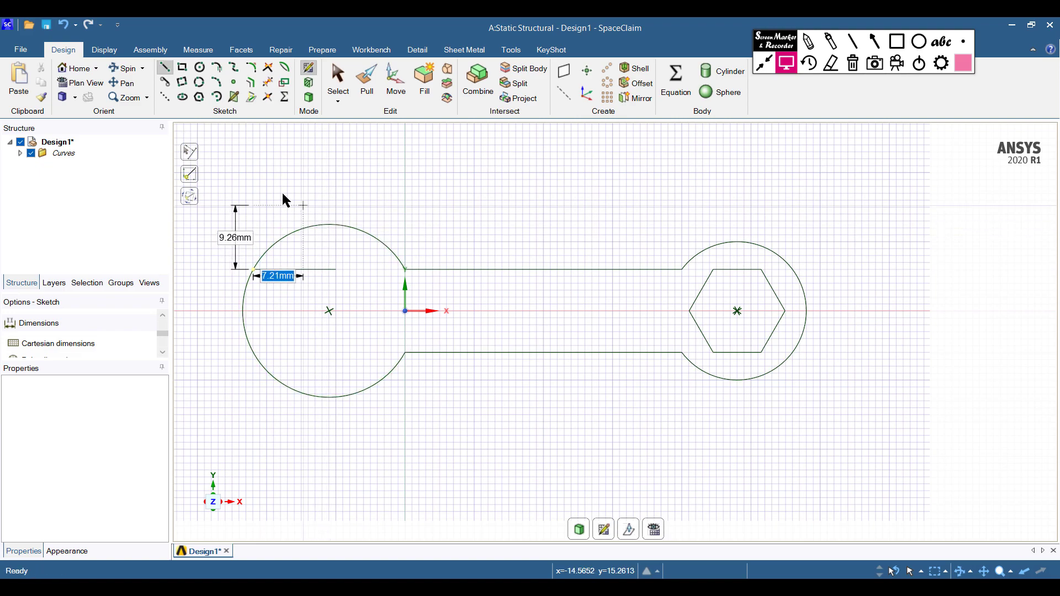
key("Escape")
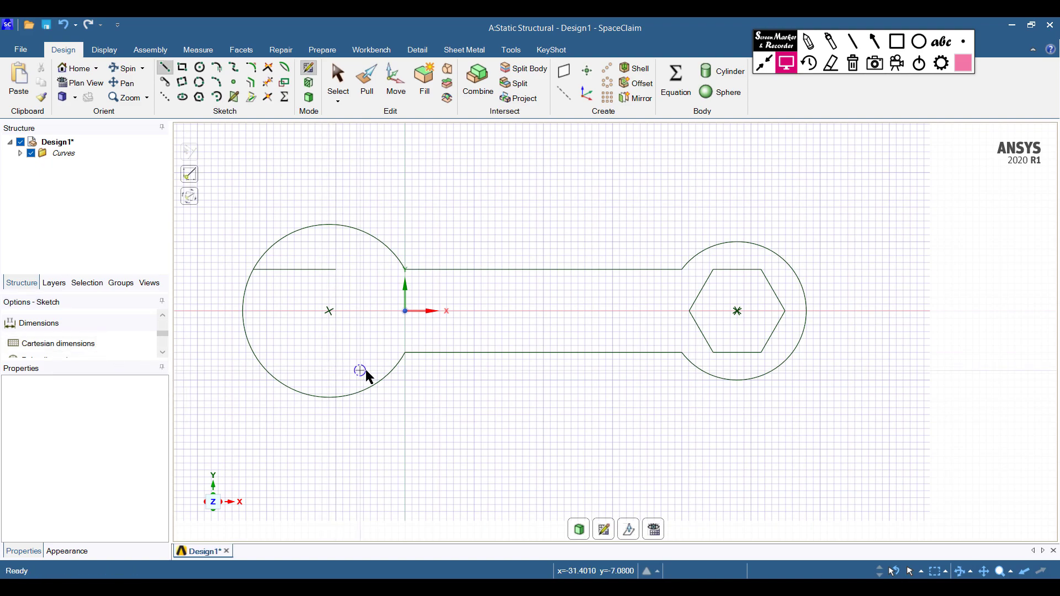
Draw the jaw's lower edge horizontally from 10 mm left of the handle's lower-left endpoint to the large arc
left_click(407, 358)
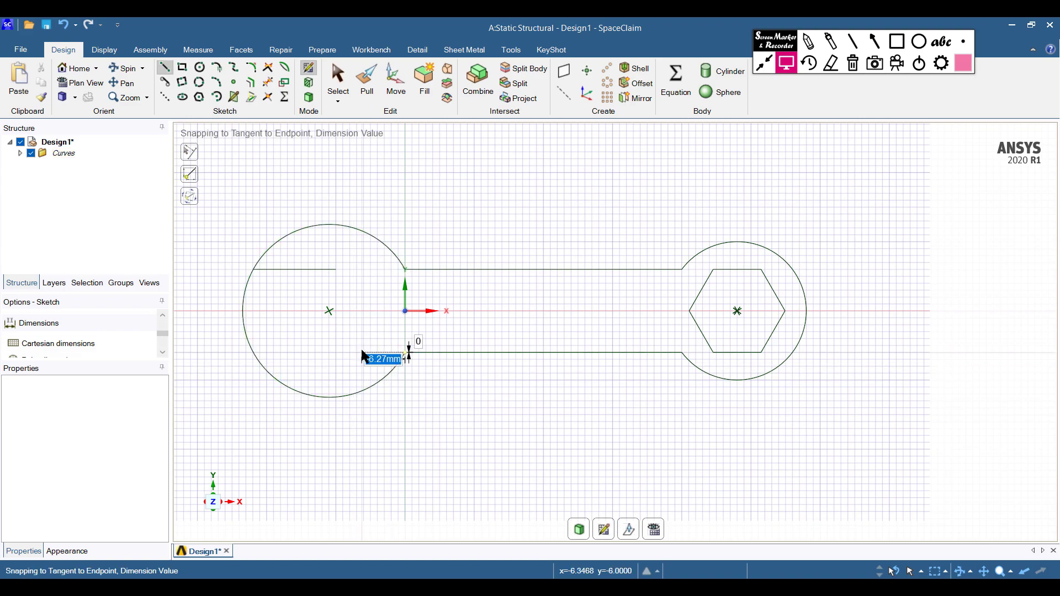
type("10")
key("Return")
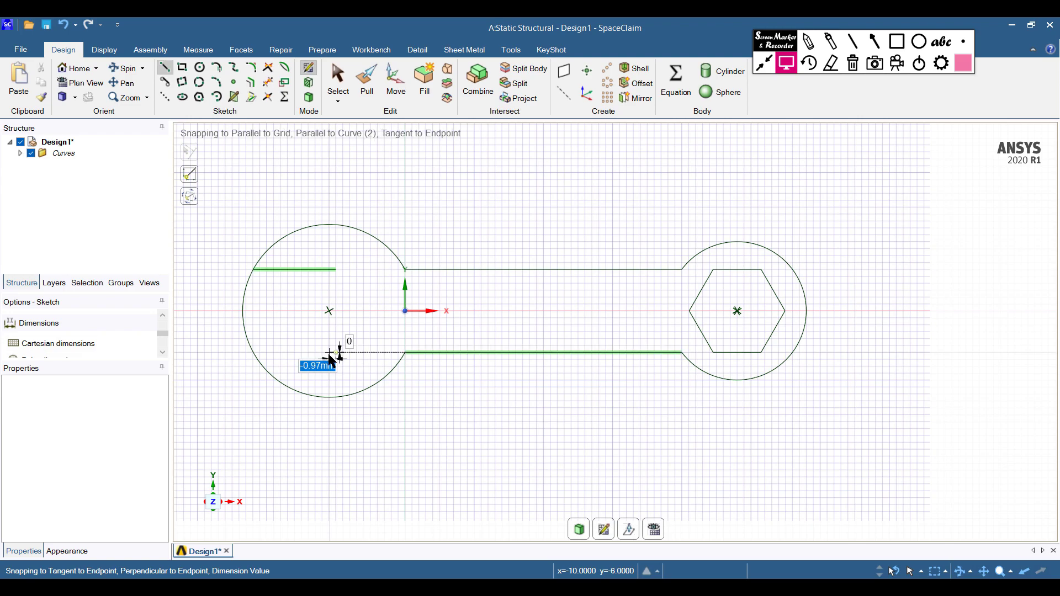
left_click(254, 353)
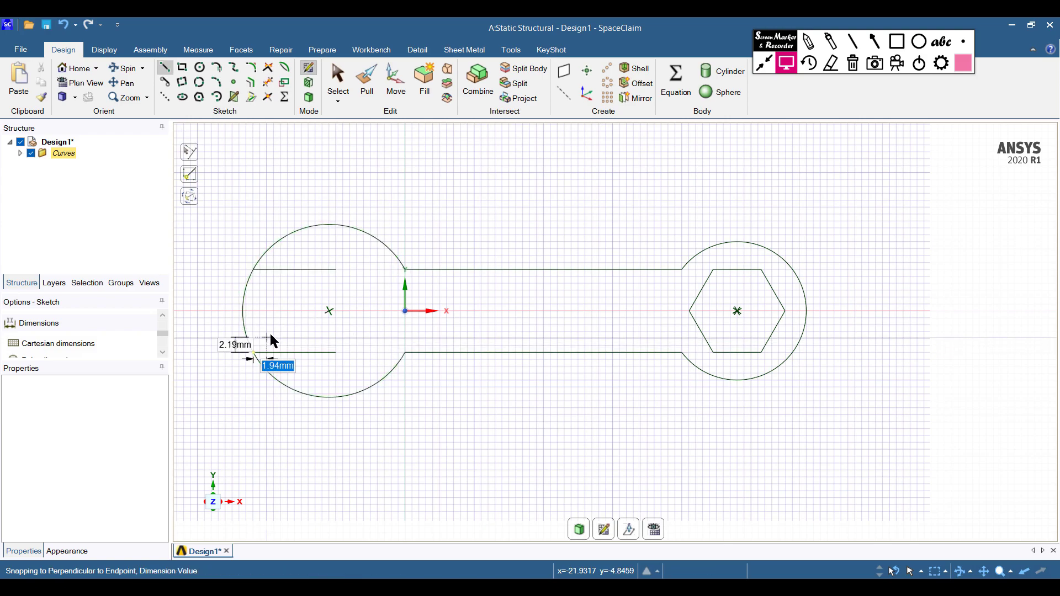
Join the jaw edges' inner ends with a vertical line and trim away the large arc's segment across the jaw opening
left_click(336, 270)
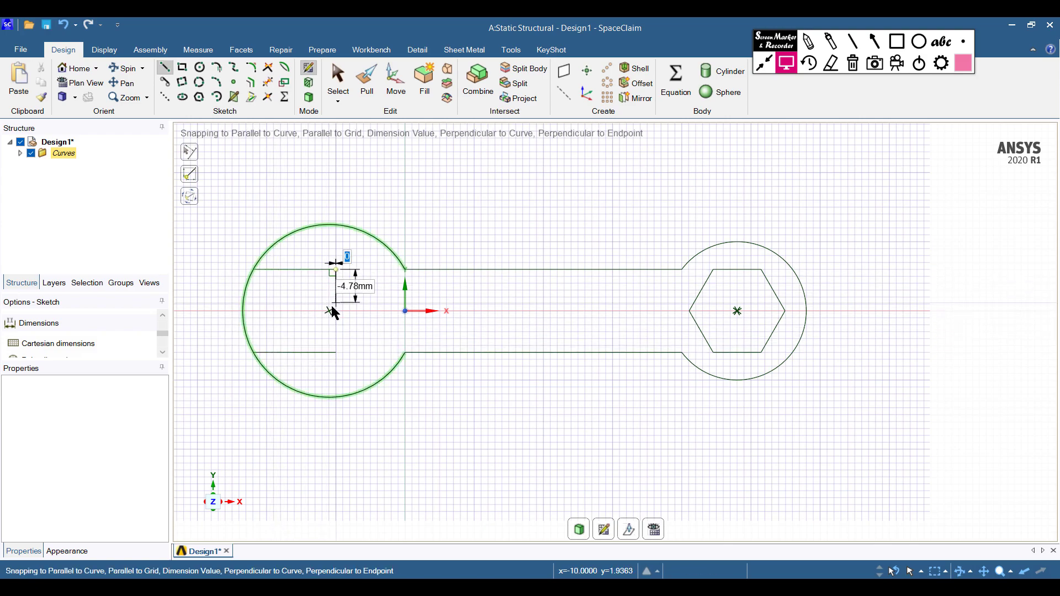
left_click(336, 353)
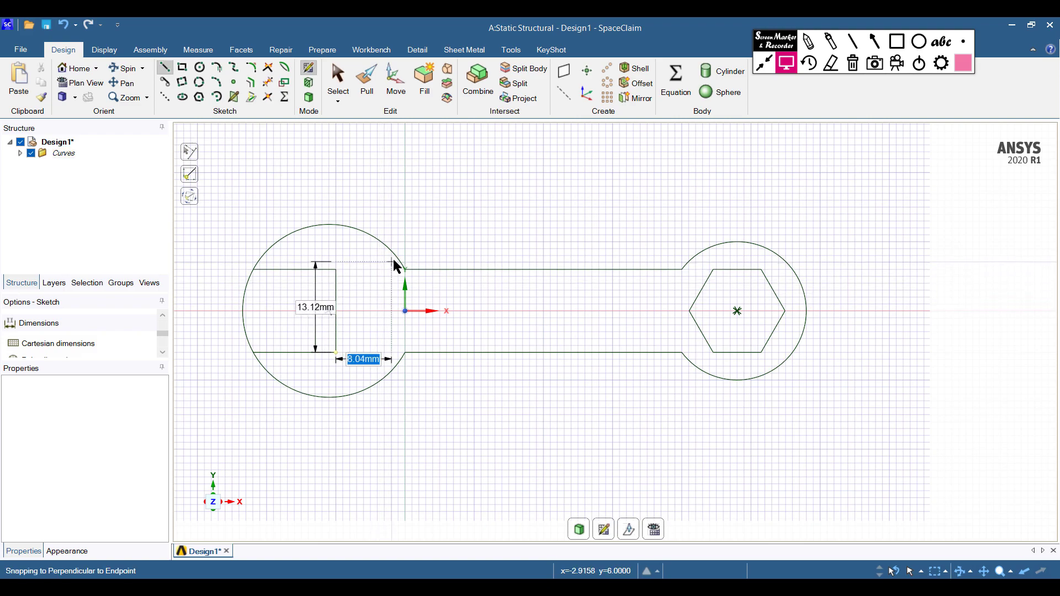
key("Escape")
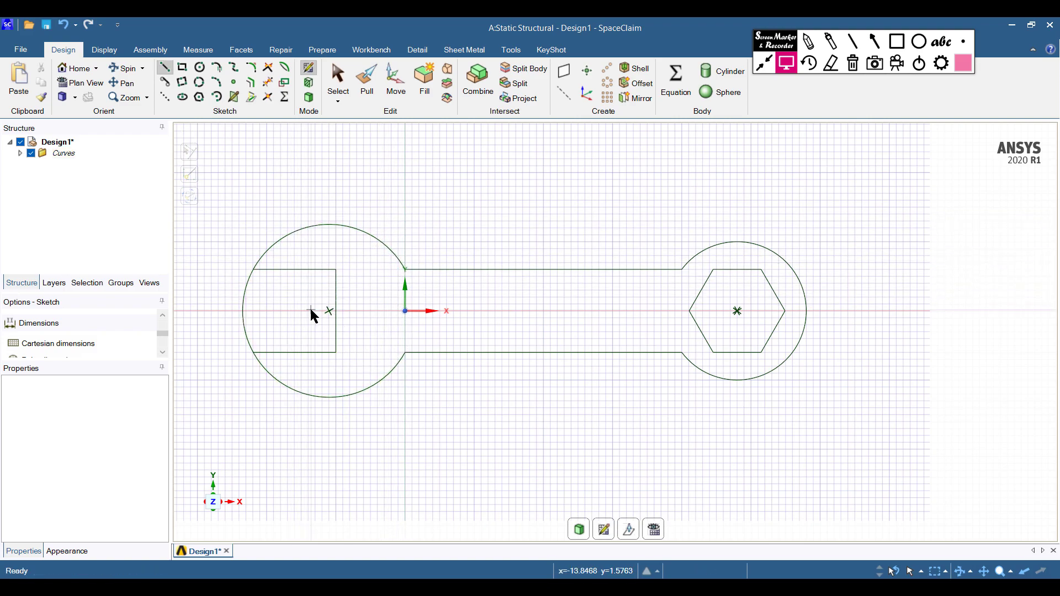
left_click(265, 83)
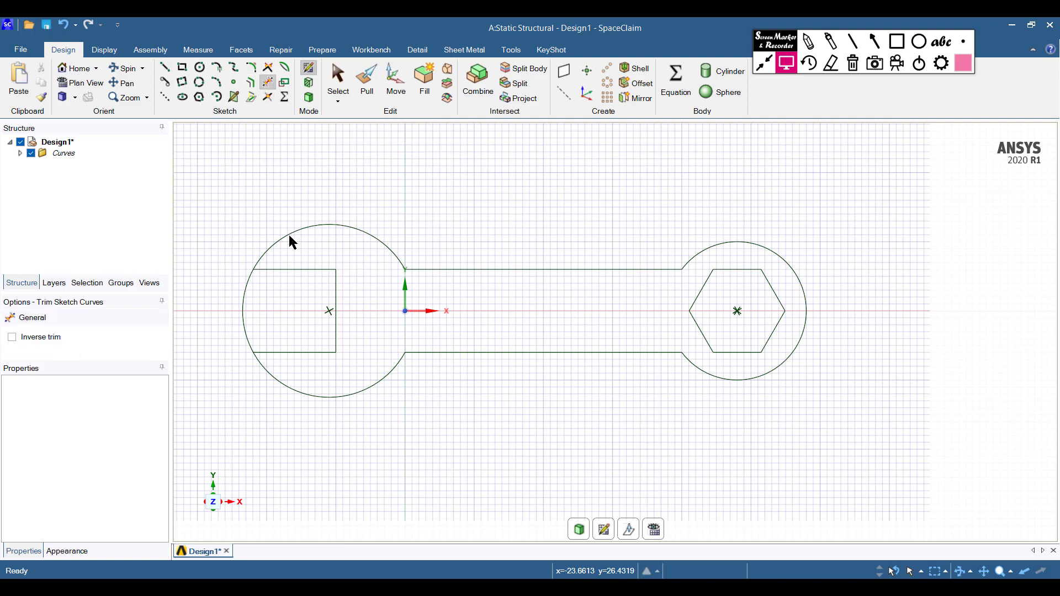
left_click(249, 290)
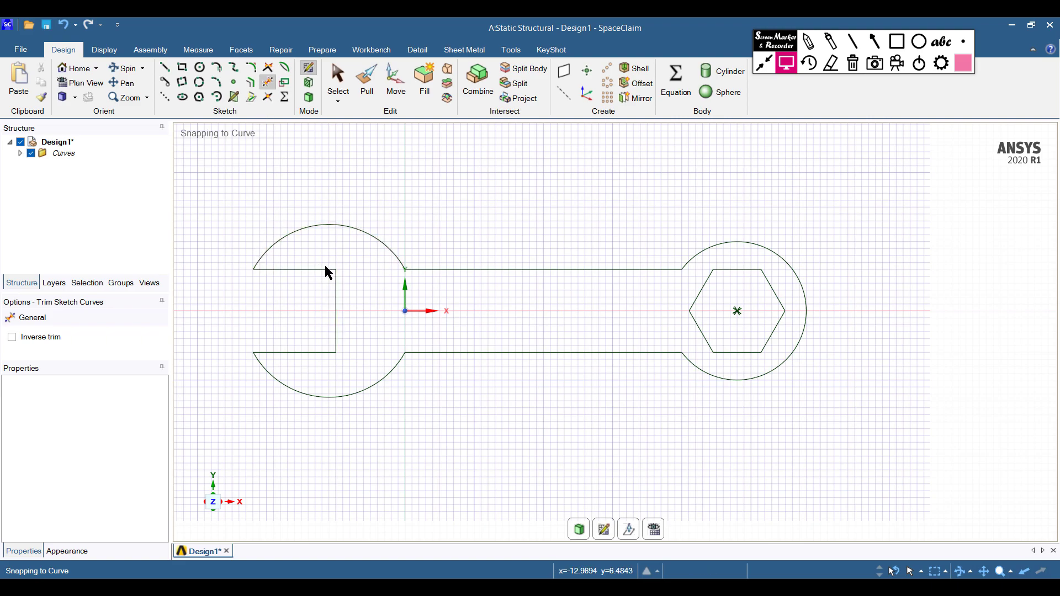
Round both inner corners of the jaw opening with 2.5 mm radius sketch corners
left_click(255, 67)
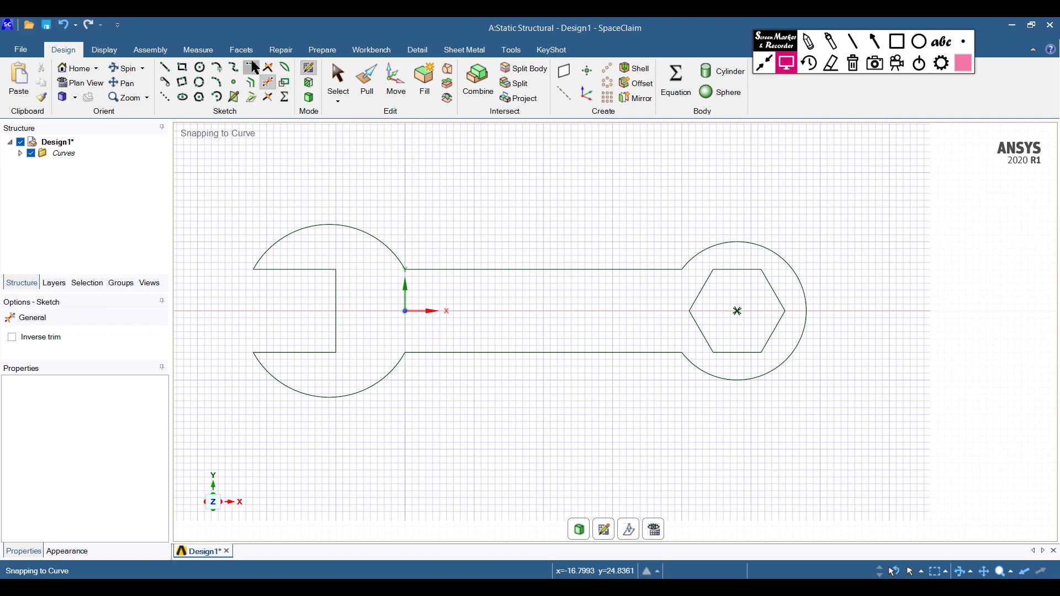
left_click(326, 271)
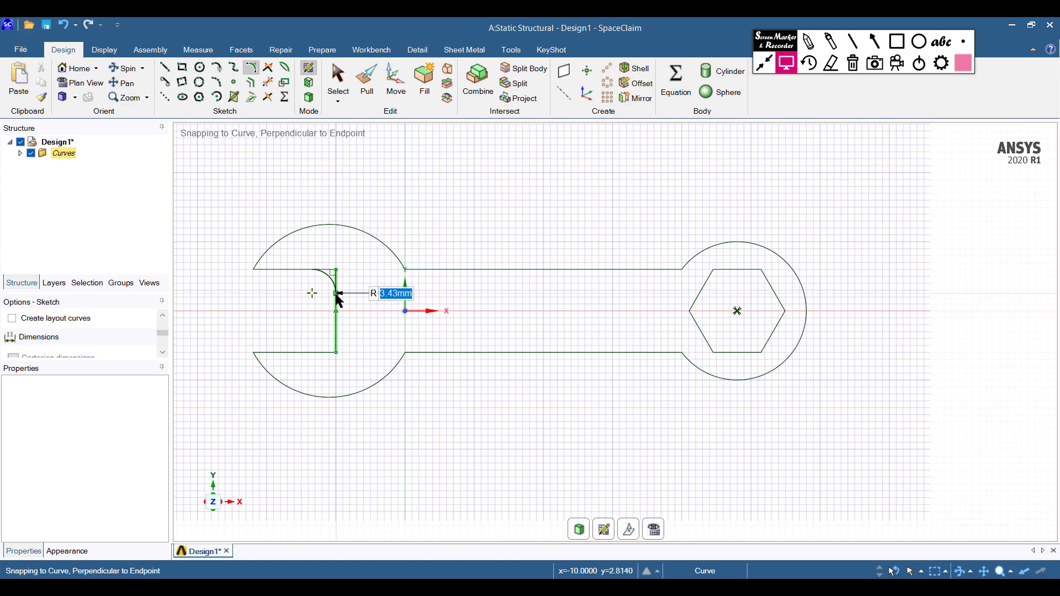
type("2.")
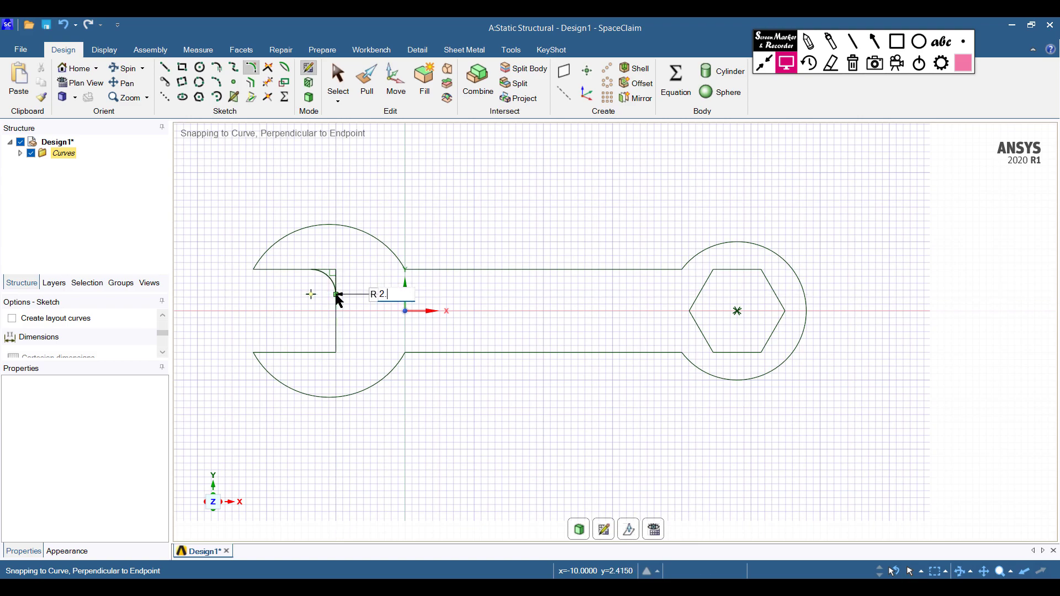
type("5")
key("Return")
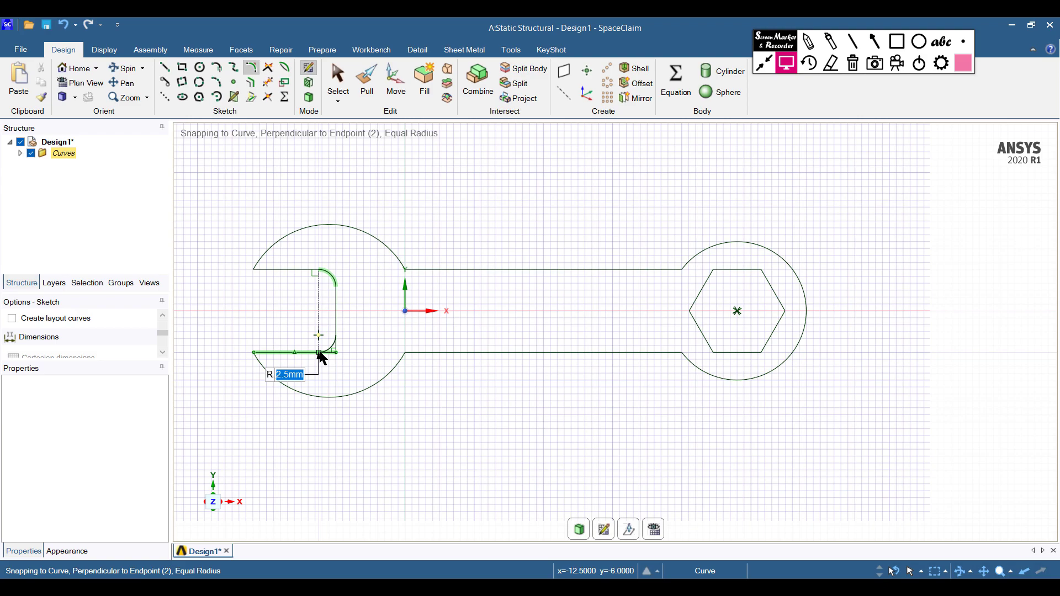
left_click(322, 357)
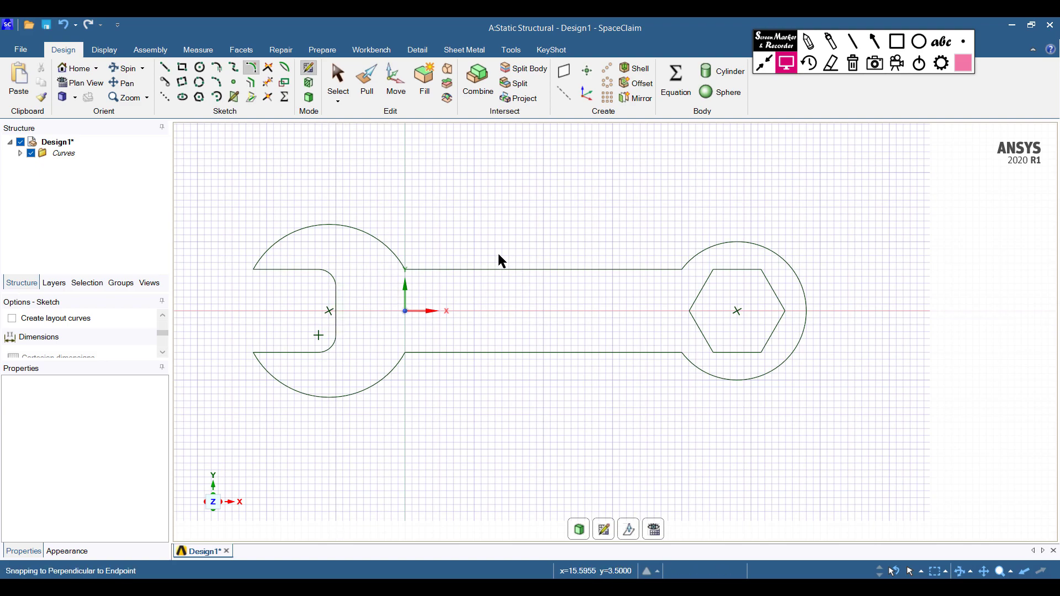
Convert the finished sketch into a surface with Pull and delete the hexagonal face inside the ring end
left_click(343, 92)
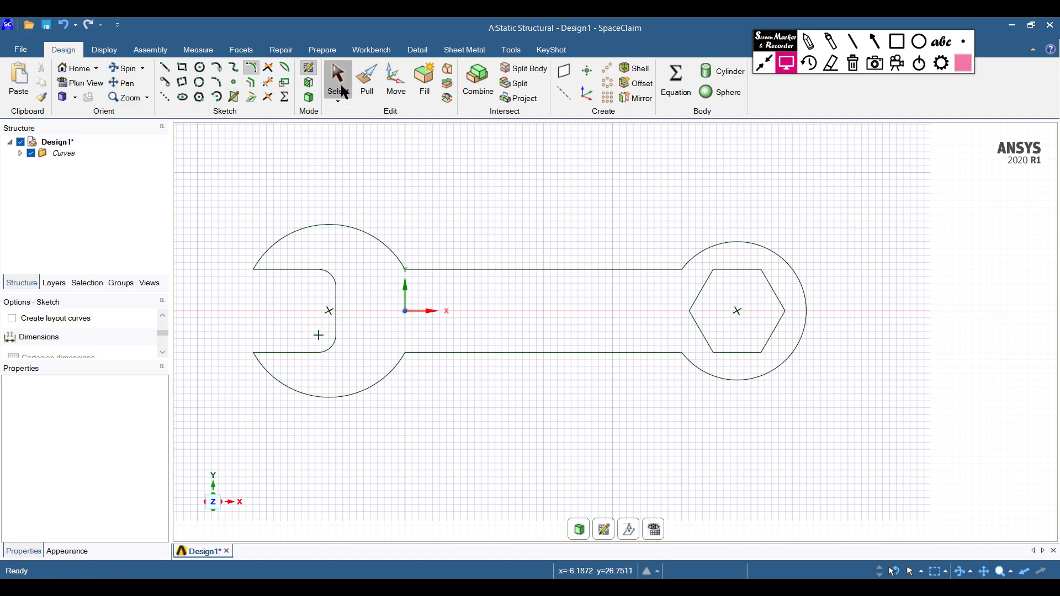
left_click(80, 68)
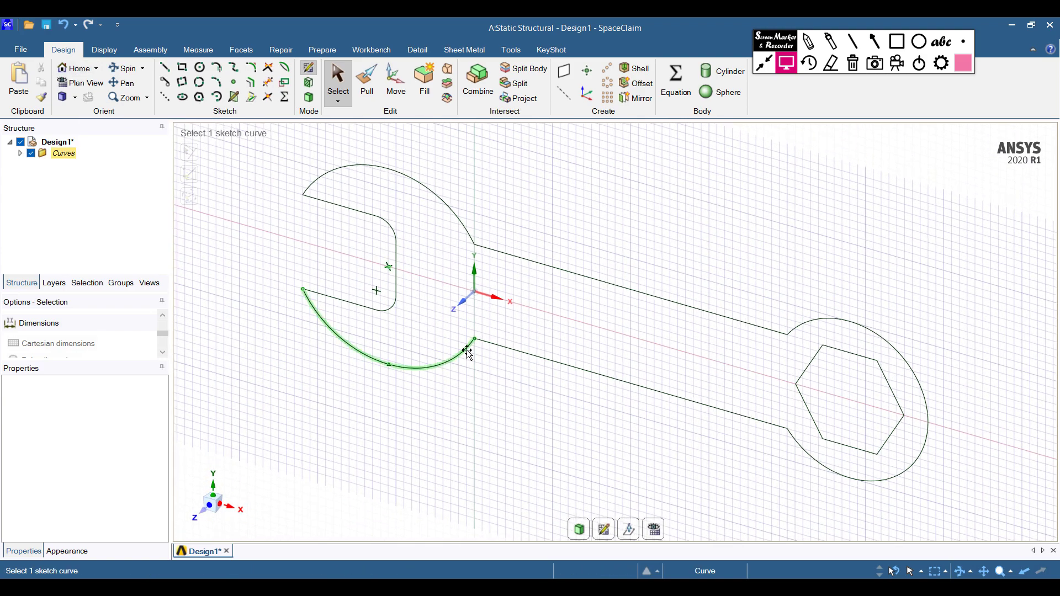
scroll(473, 347, "down", 3)
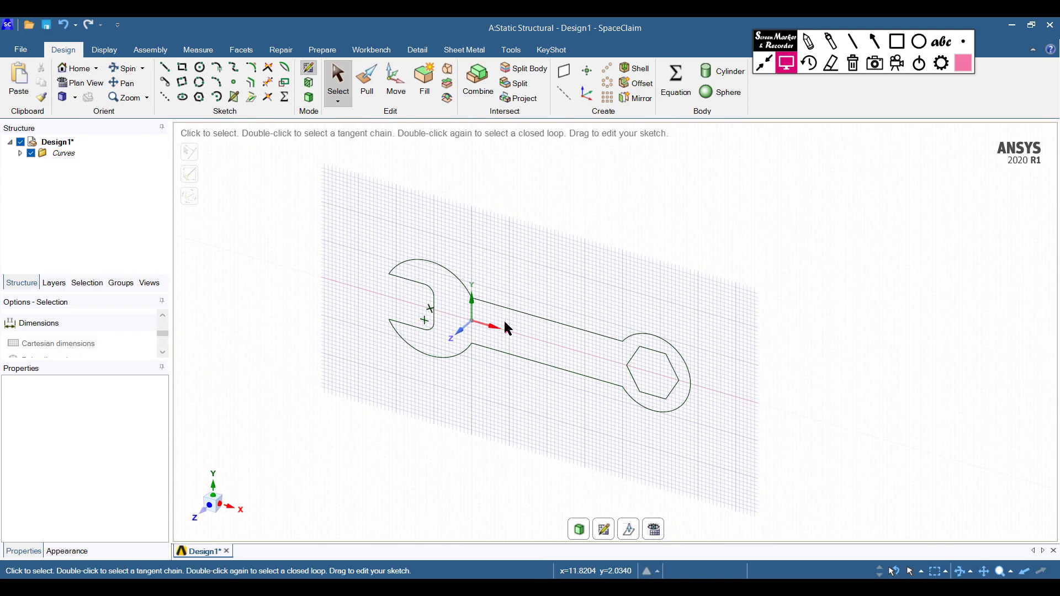
left_click(364, 94)
left_click(656, 370)
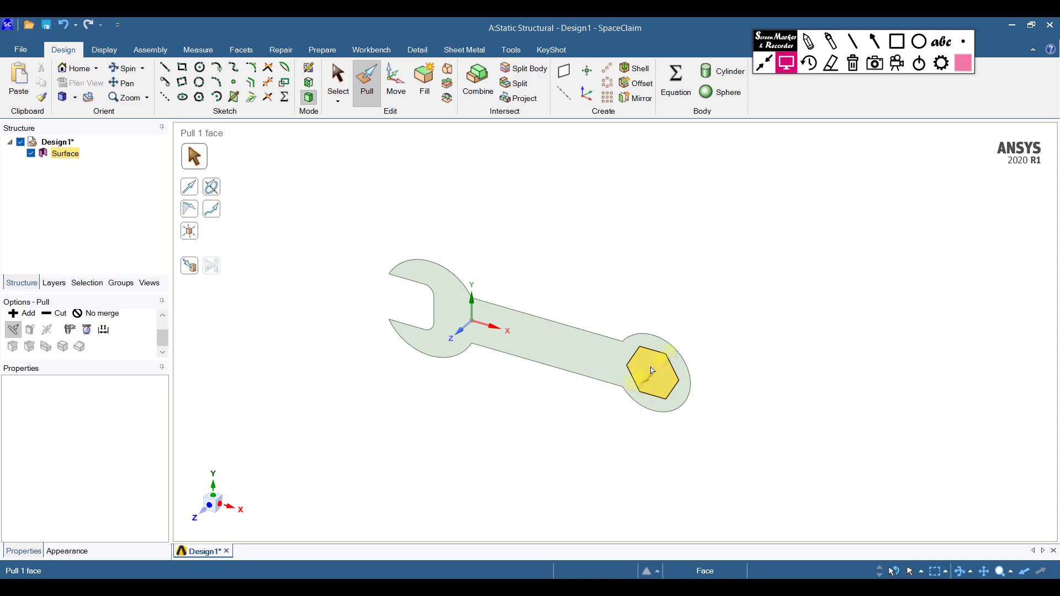
left_click(652, 371)
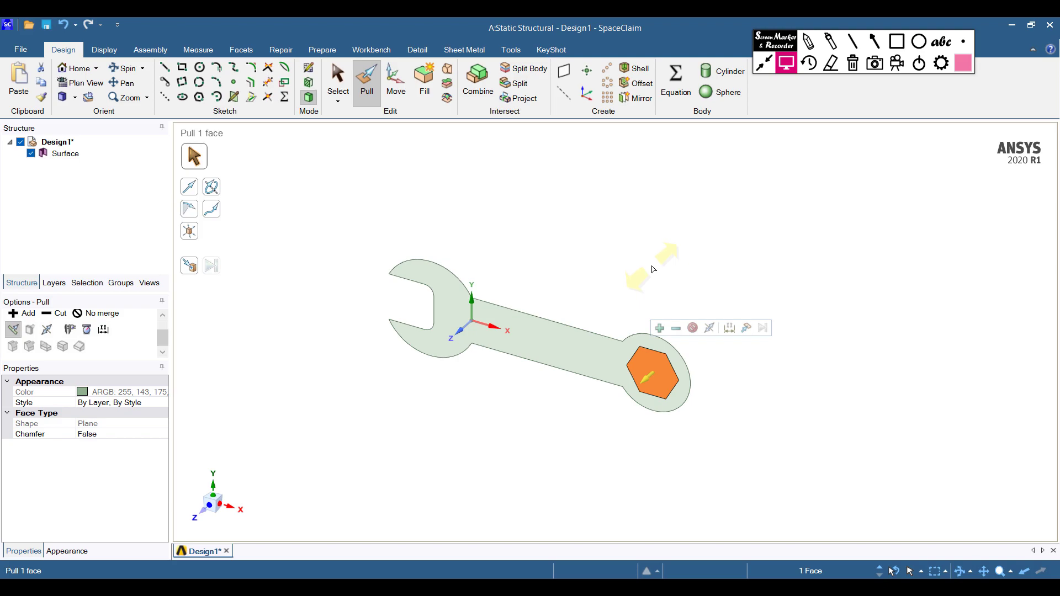
key("Delete")
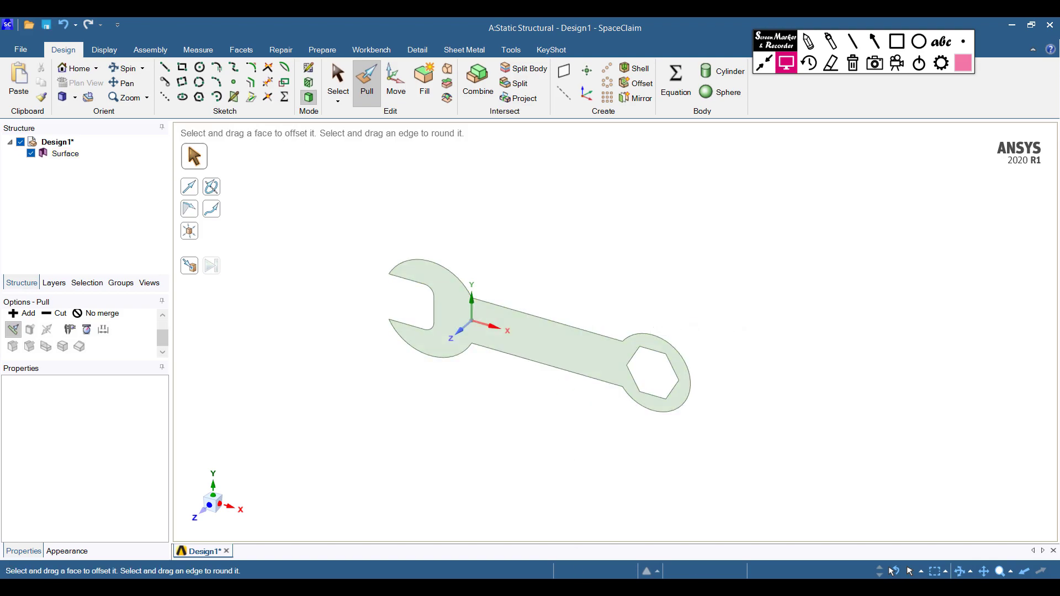
Compare the wrench with the problem image, select its surface face and return to the Select tool
key("alt+Tab")
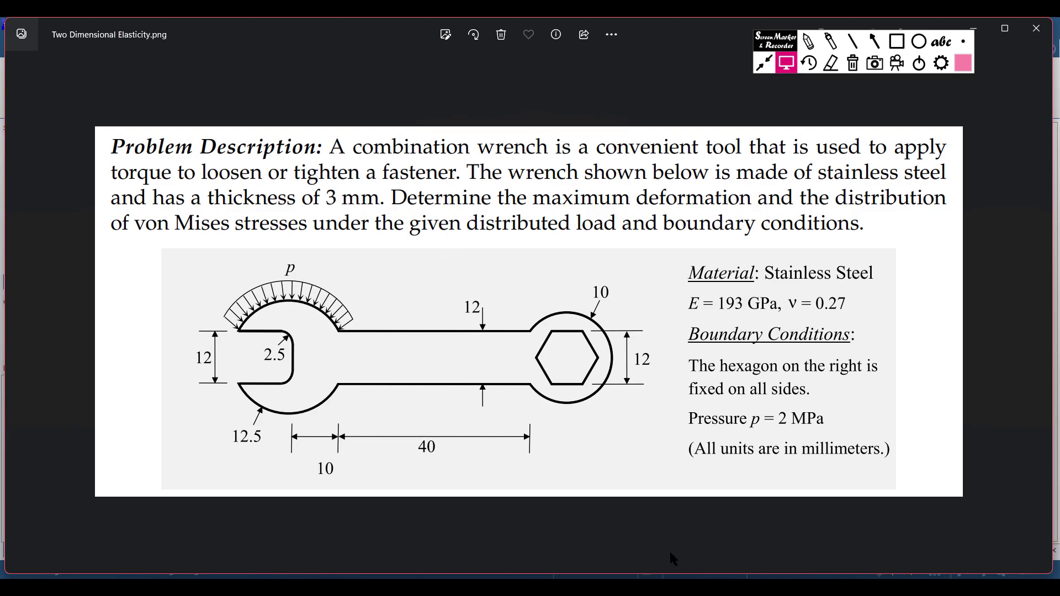
key("alt+Tab")
left_click(530, 353)
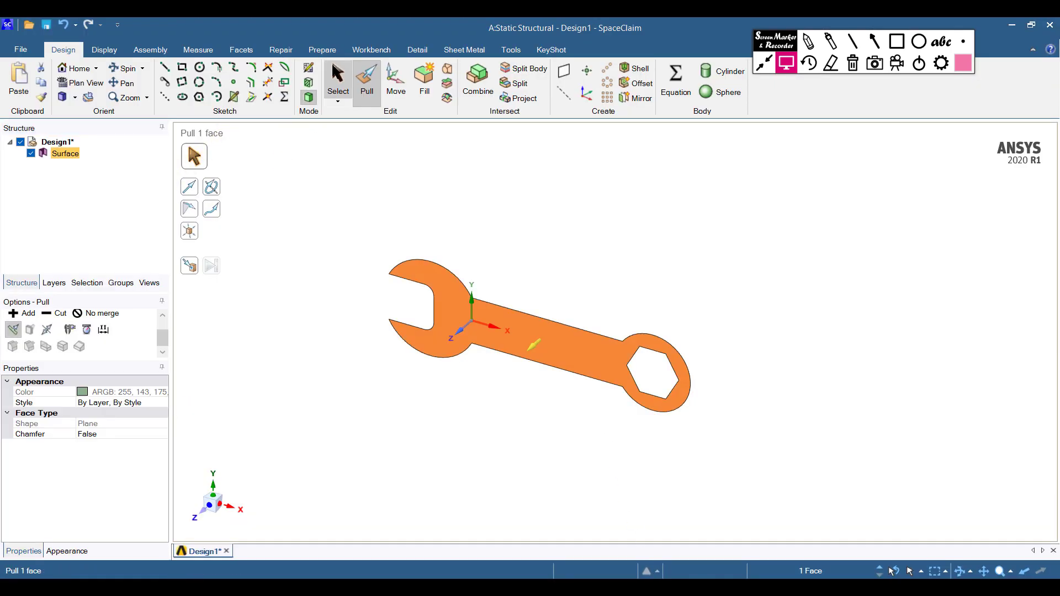
left_click(337, 77)
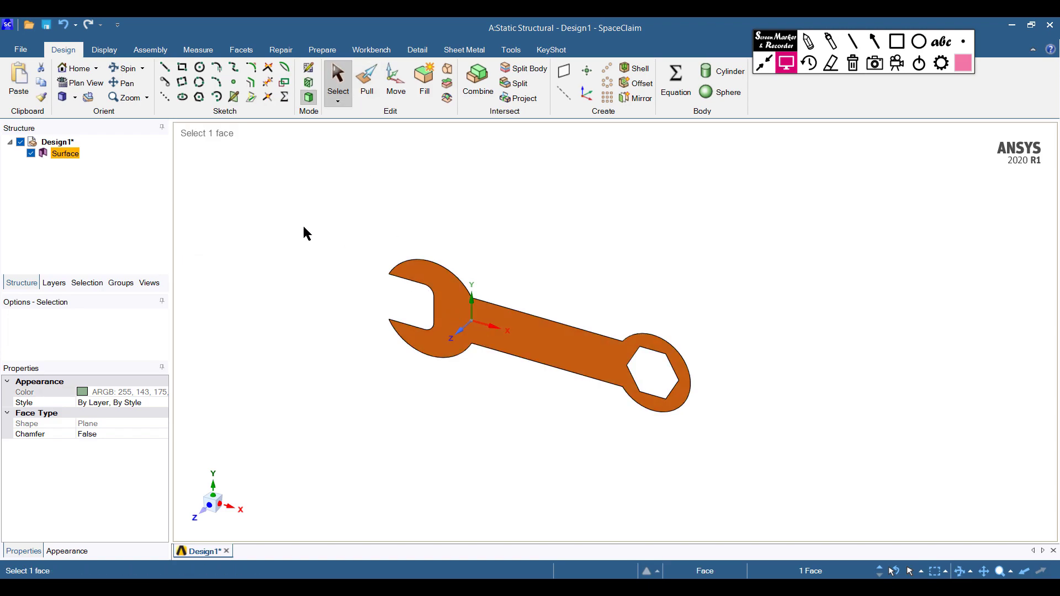
Set the wrench surface body's midsurface thickness to 3 mm and review its midsurface properties
left_click(323, 243)
left_click(501, 338)
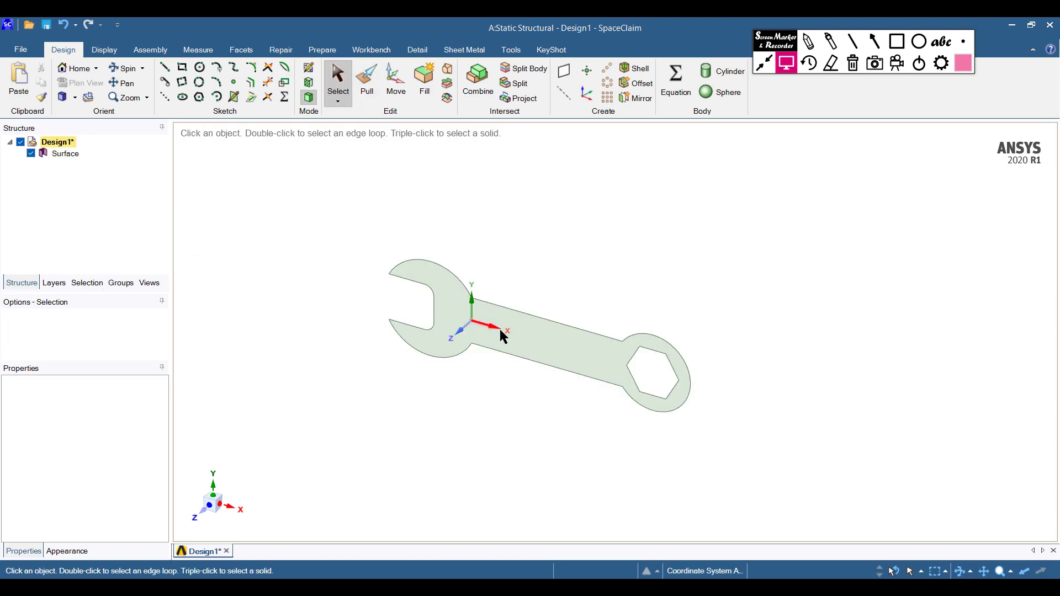
left_click(547, 342)
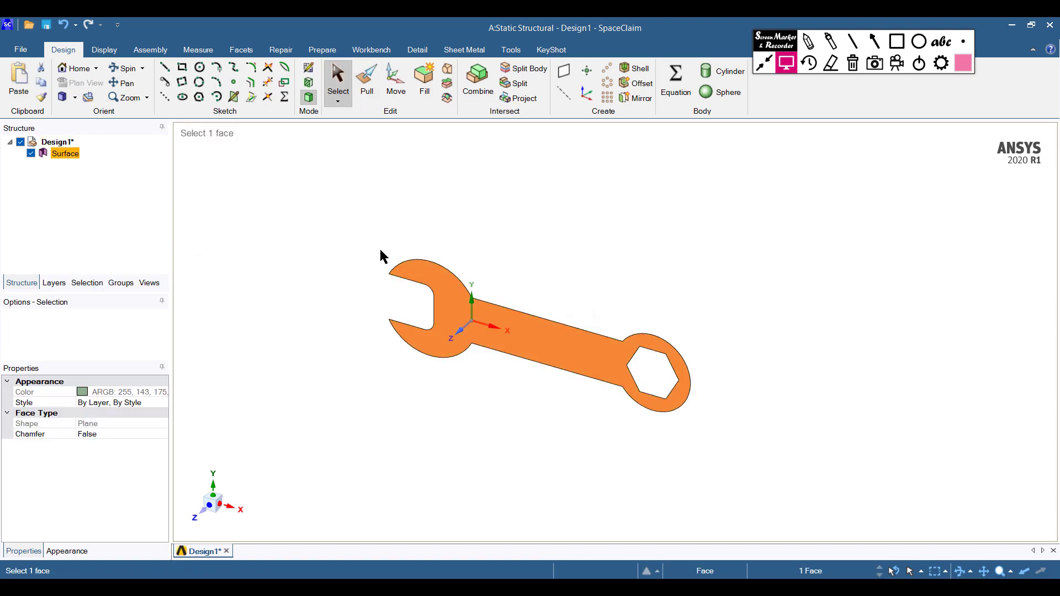
left_click(65, 155)
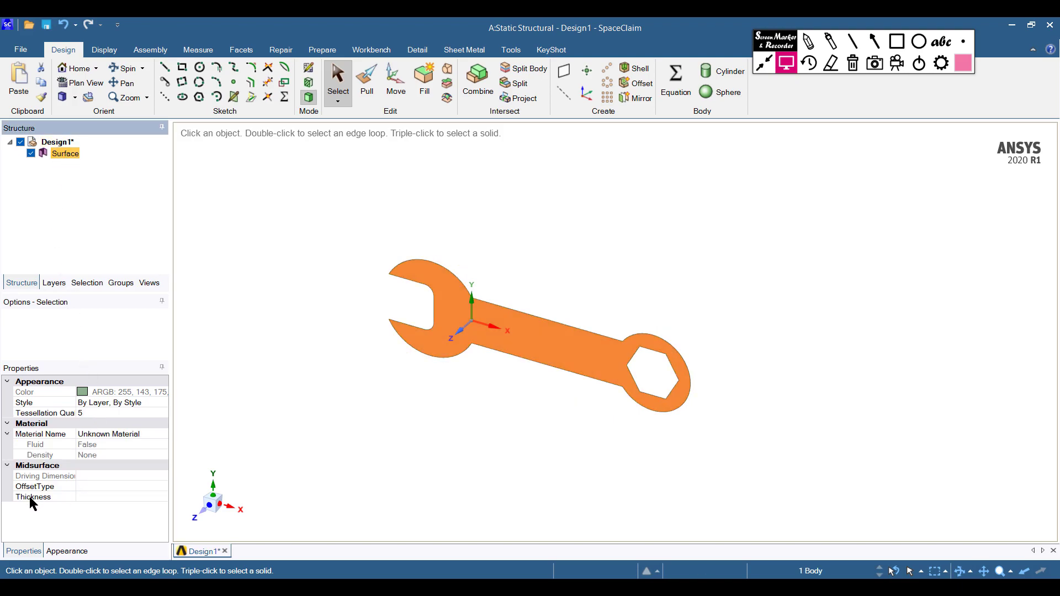
left_click(105, 497)
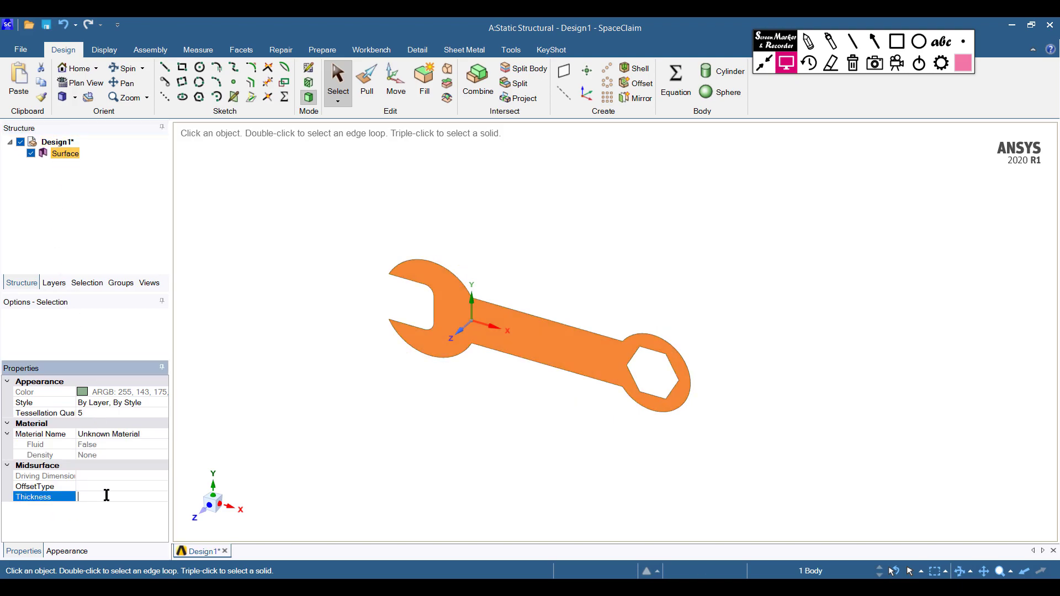
type("3")
left_click(315, 428)
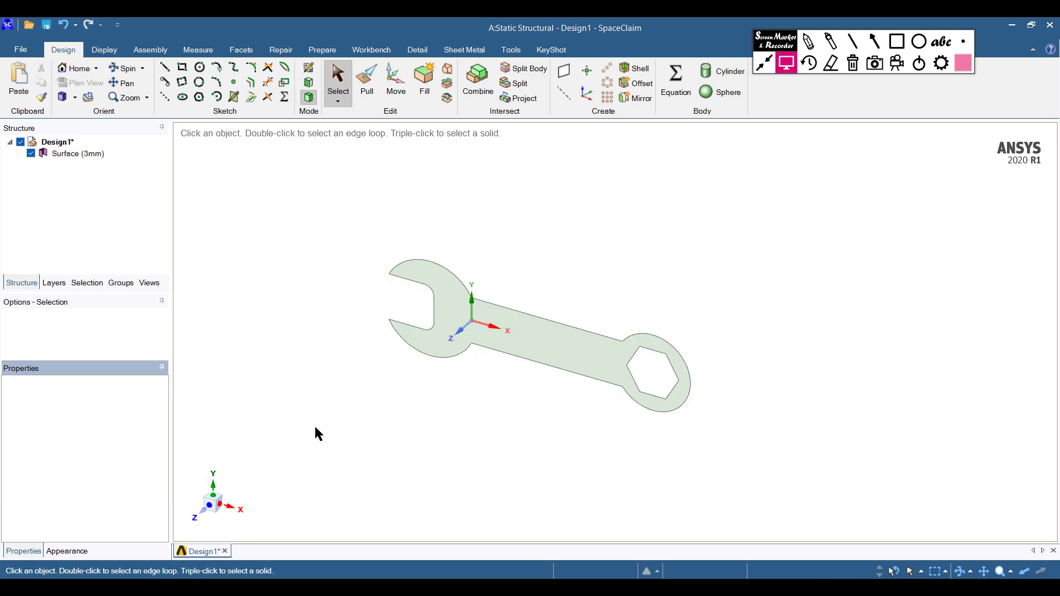
left_click(73, 155)
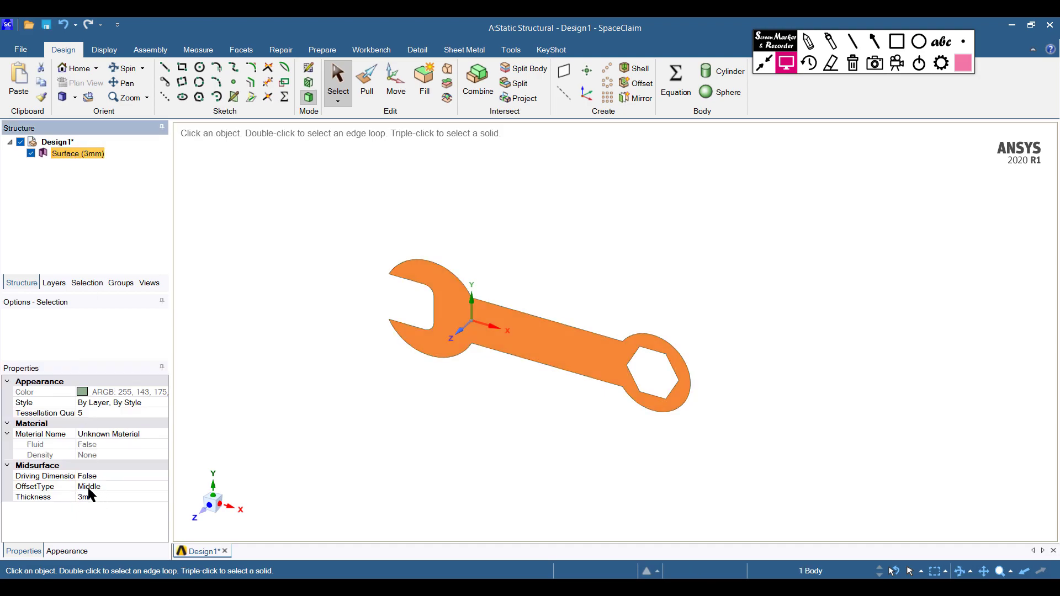
left_click(322, 386)
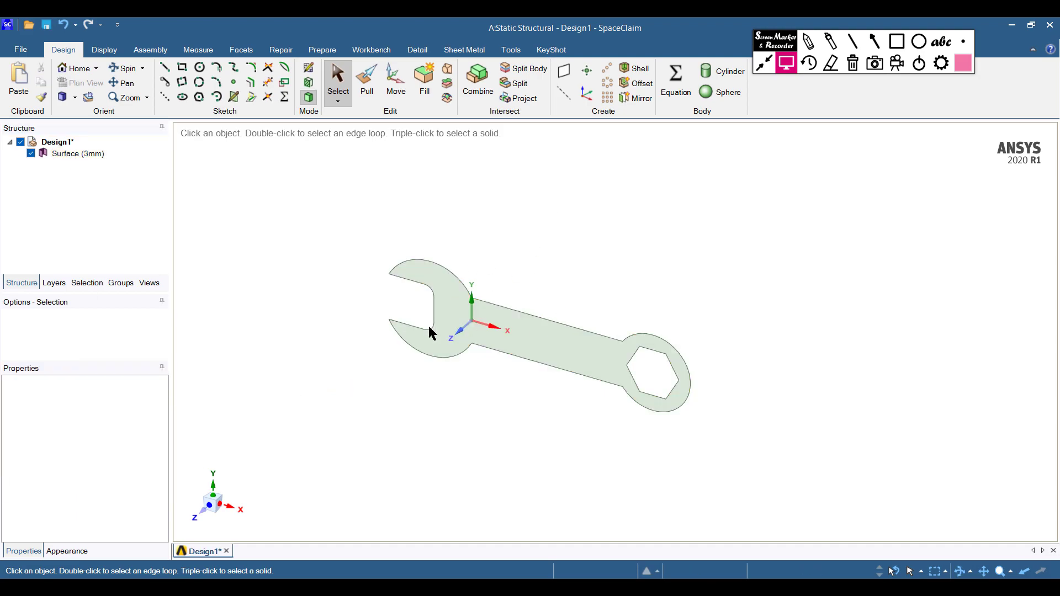
Close SpaceClaim and open the Static Structural system's Model in Mechanical from Workbench
left_click(526, 330)
left_click(519, 400)
left_click(1050, 26)
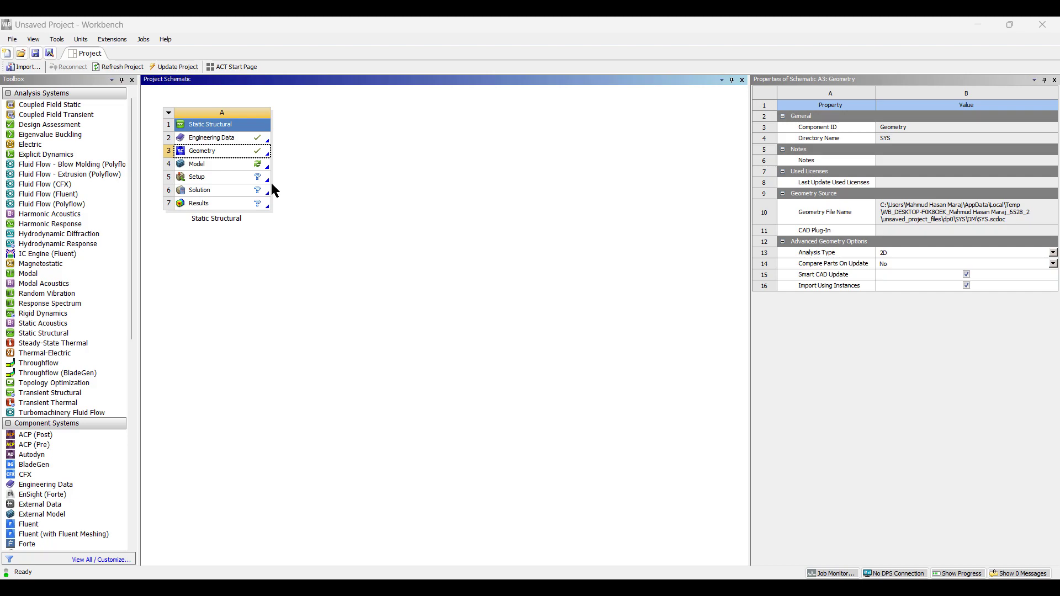
left_click(222, 163)
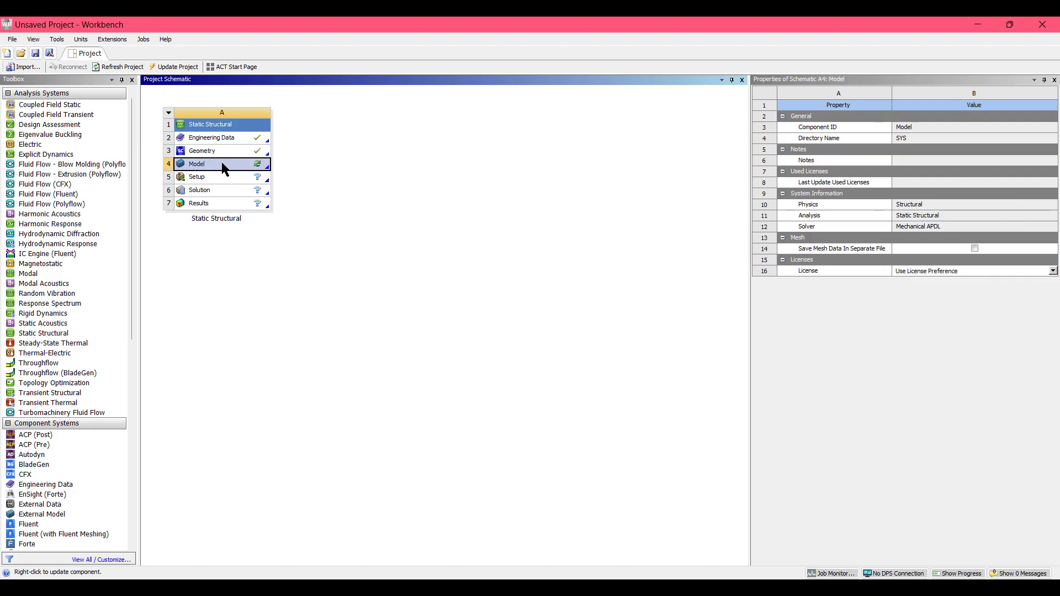
double_click(222, 163)
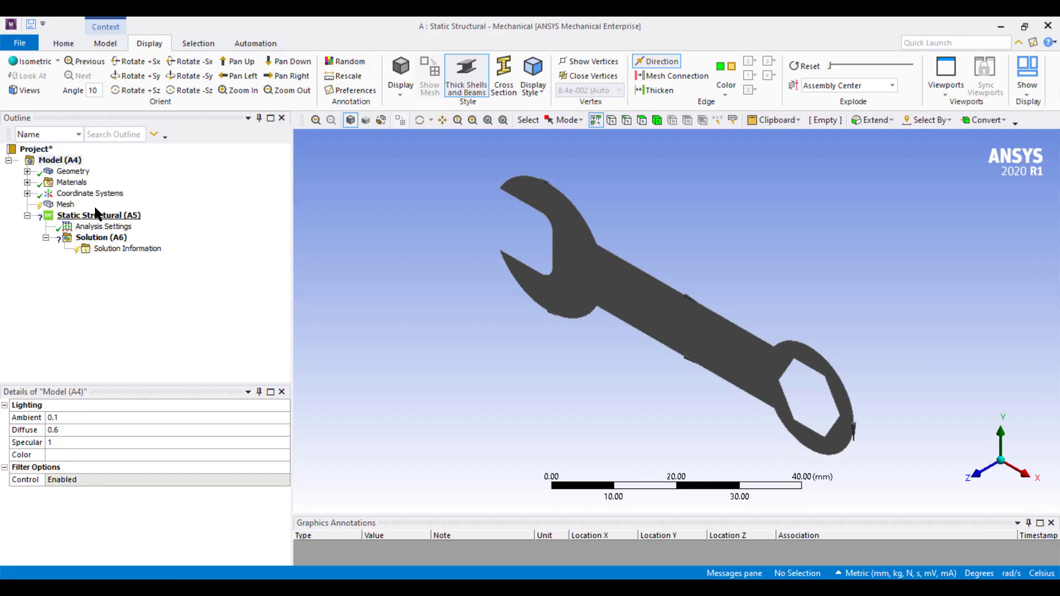
Assign Stainless Steel as the material of the wrench's surface body under Geometry
left_click(26, 172)
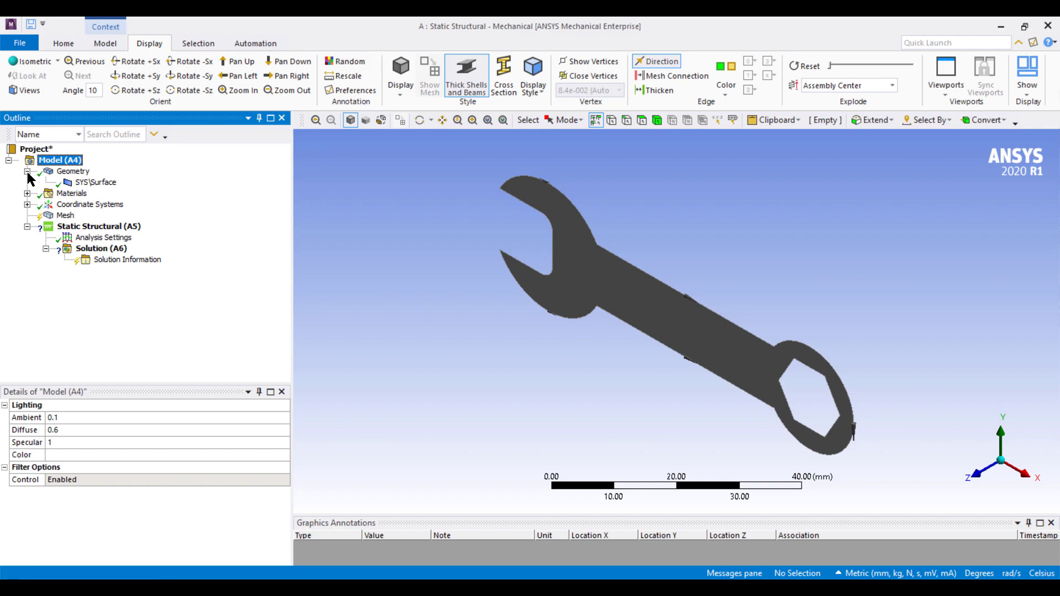
left_click(91, 185)
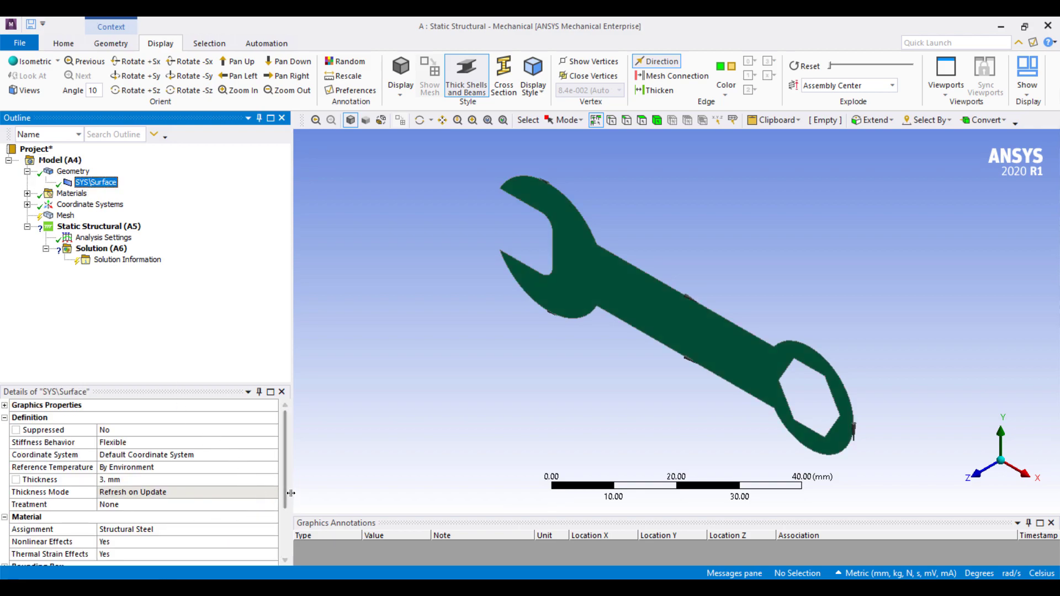
left_click_drag(283, 492, 282, 513)
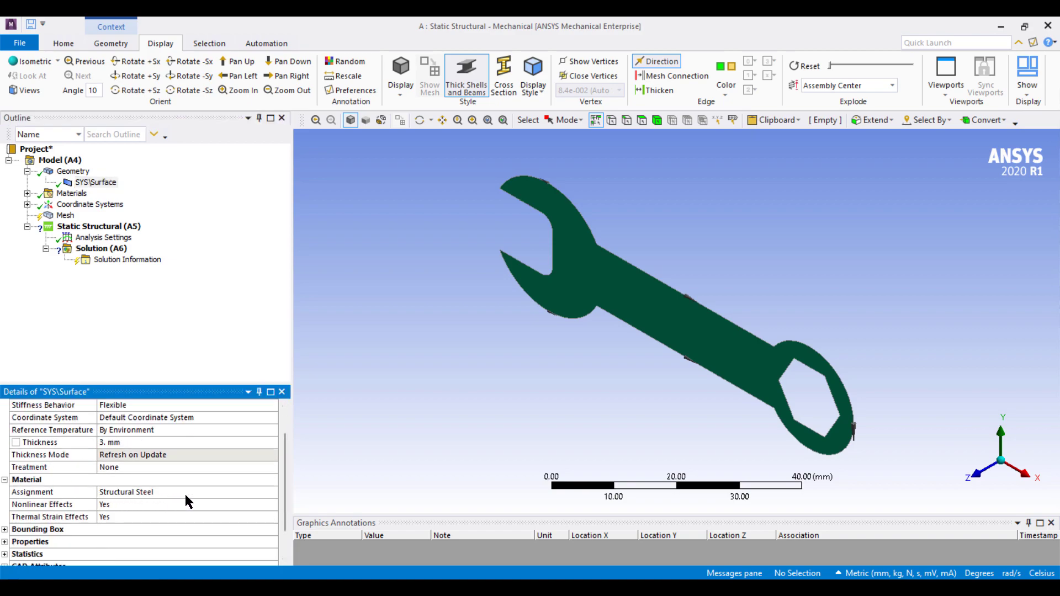
left_click(207, 492)
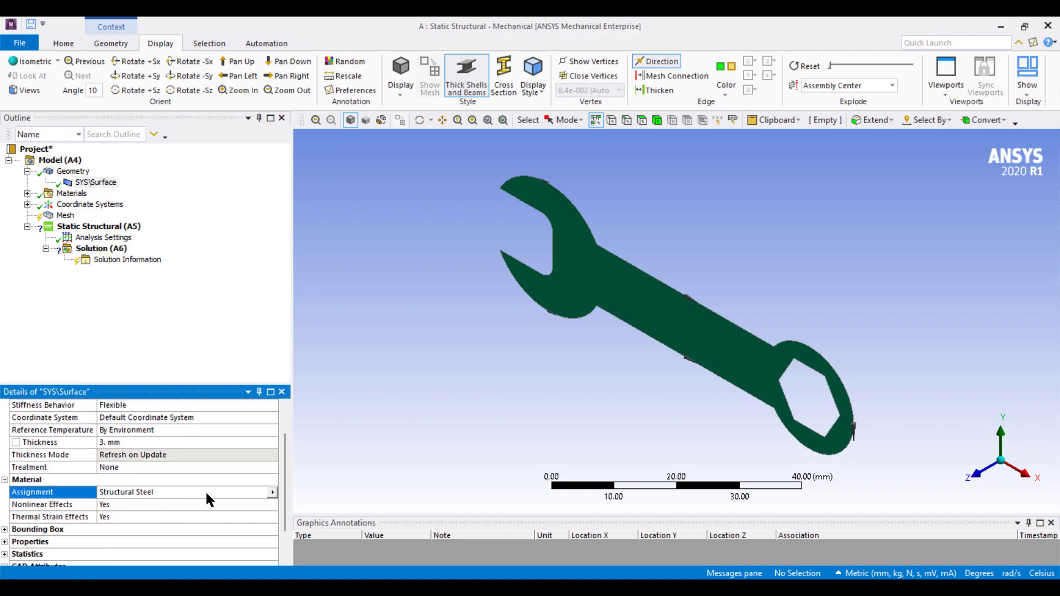
left_click(272, 493)
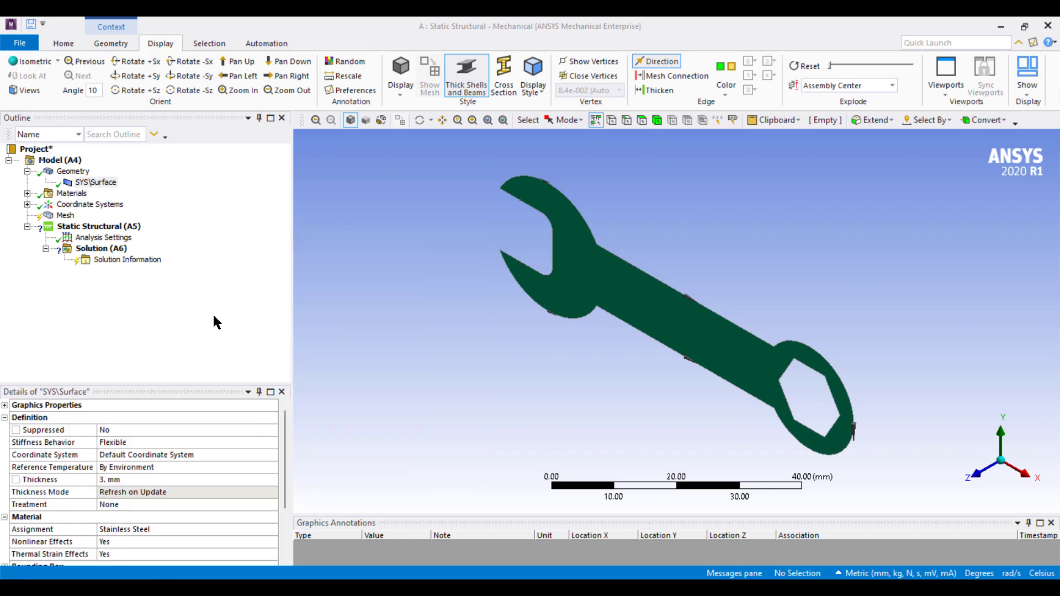
Insert a mesh Method and scope it to the wrench body
left_click(65, 215)
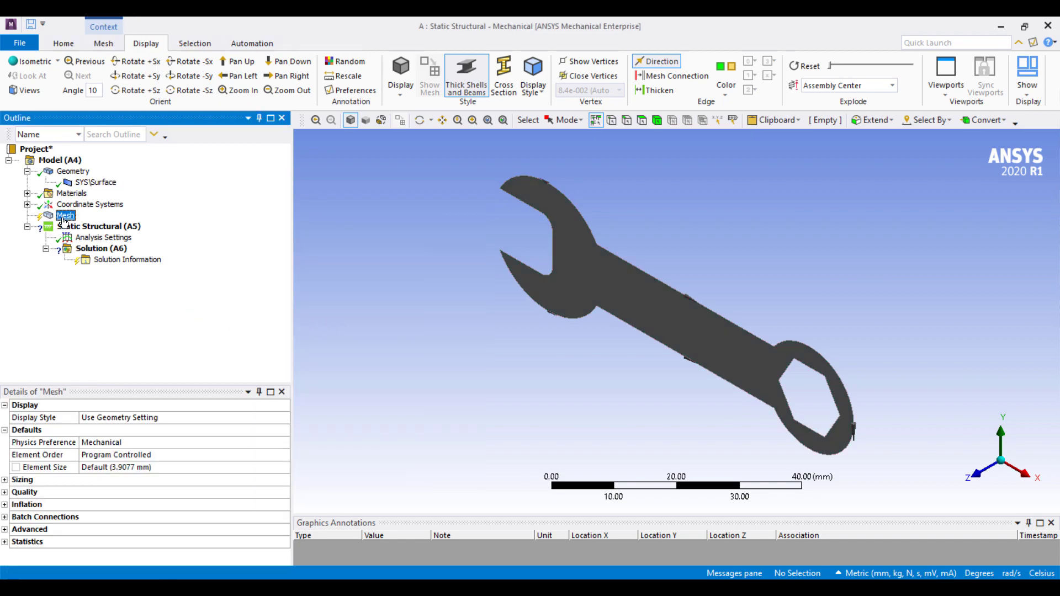
right_click(64, 222)
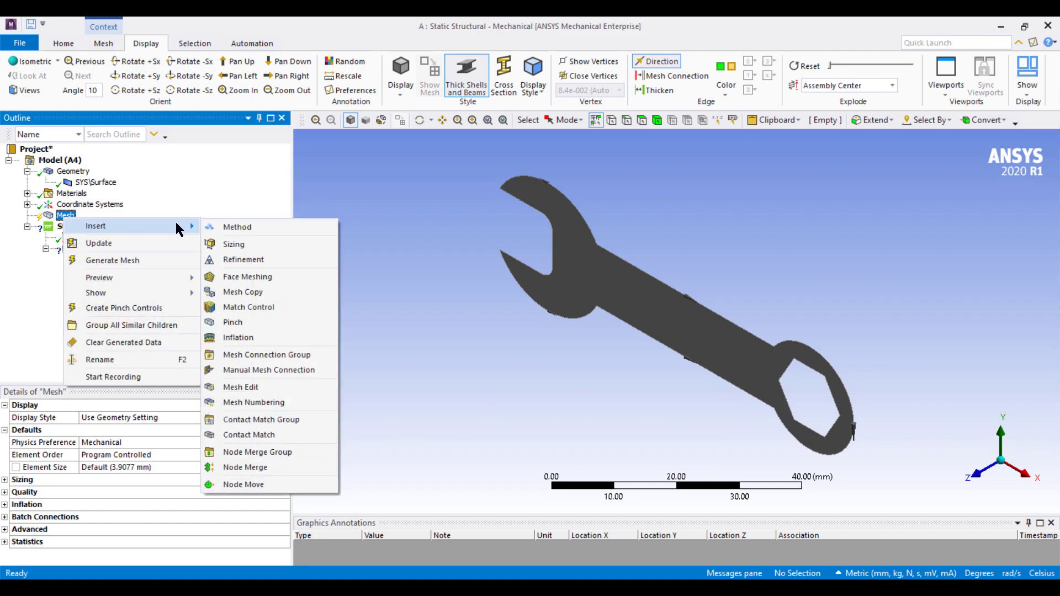
left_click(220, 226)
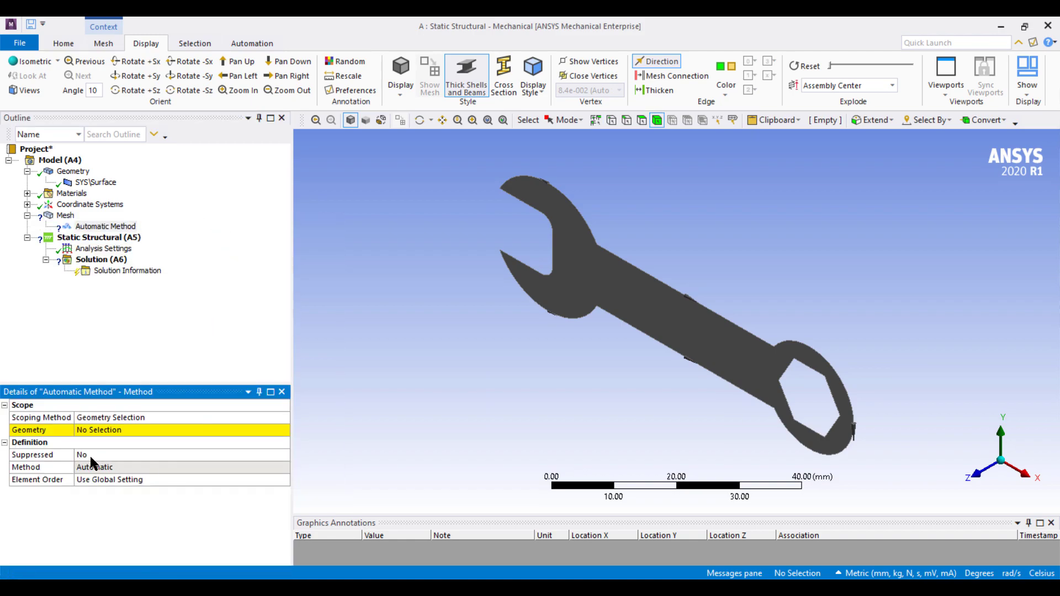
left_click(100, 429)
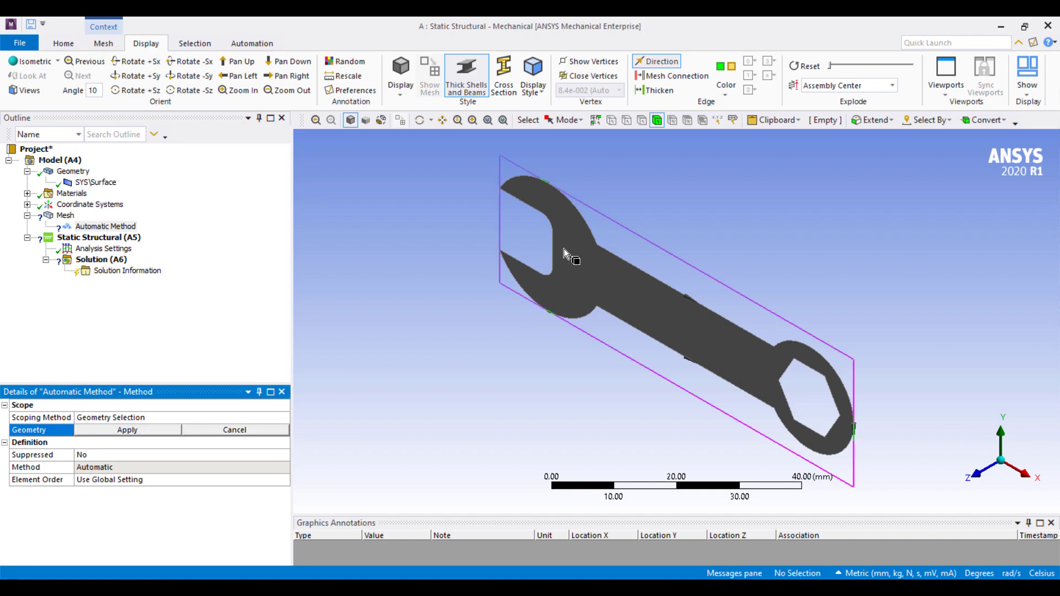
left_click(627, 290)
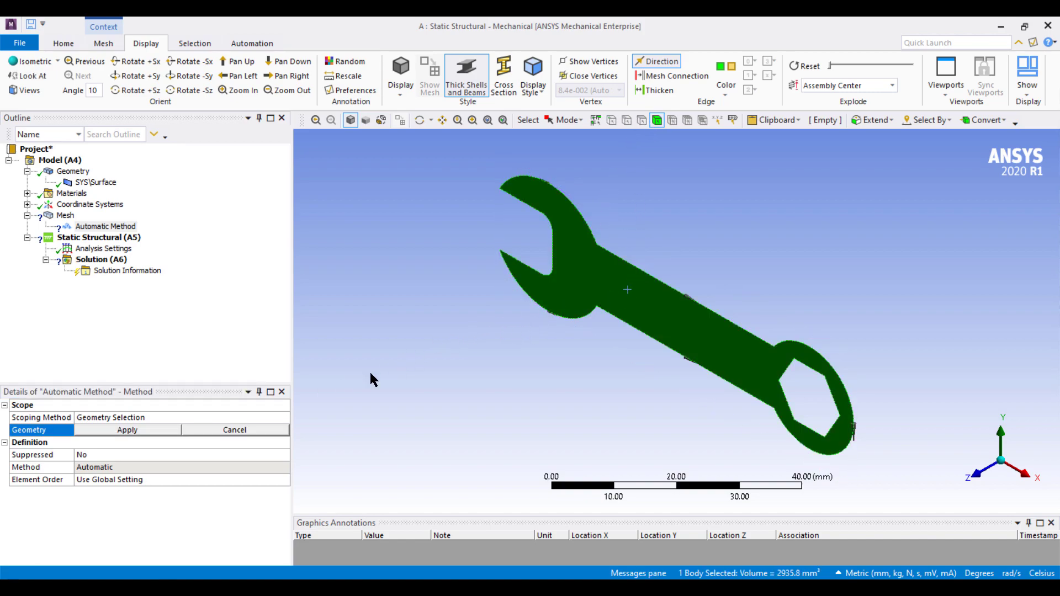
left_click(173, 429)
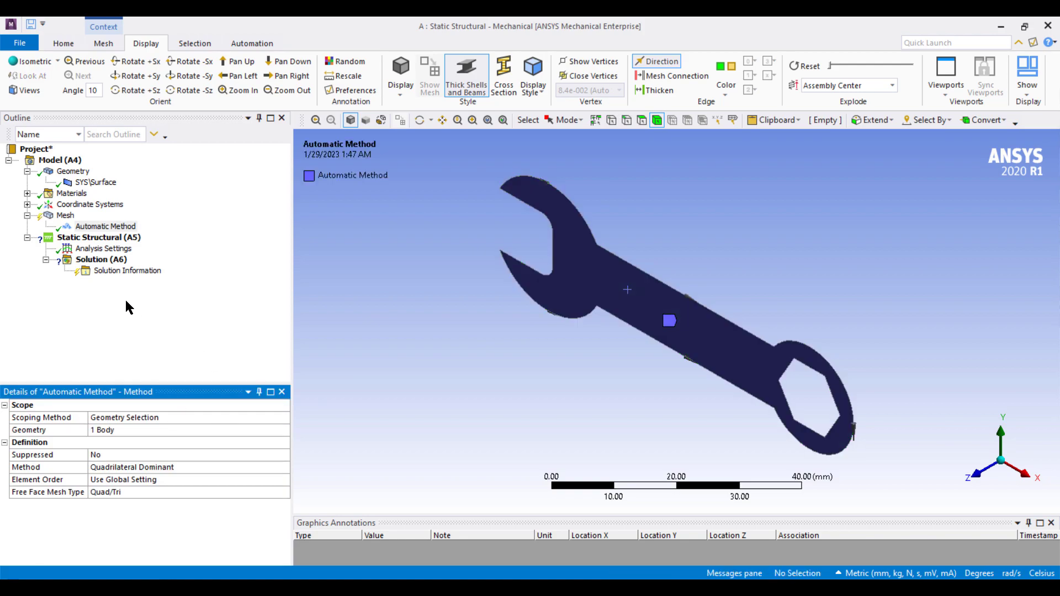
Insert a mesh Sizing scoped to the wrench body with an element size of 1.5 mm
right_click(65, 215)
mouse_move(194, 226)
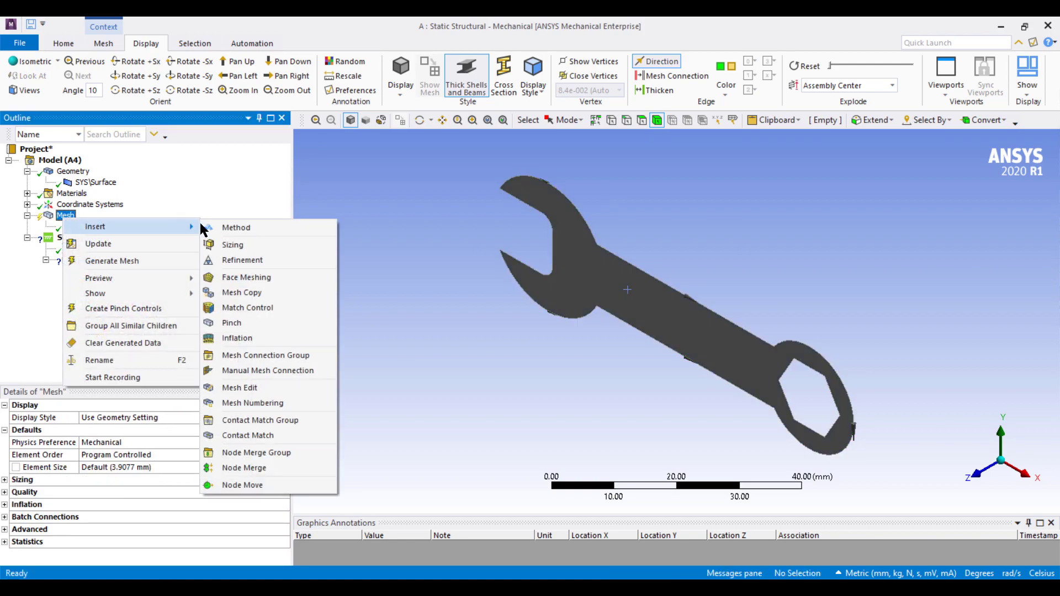
left_click(241, 244)
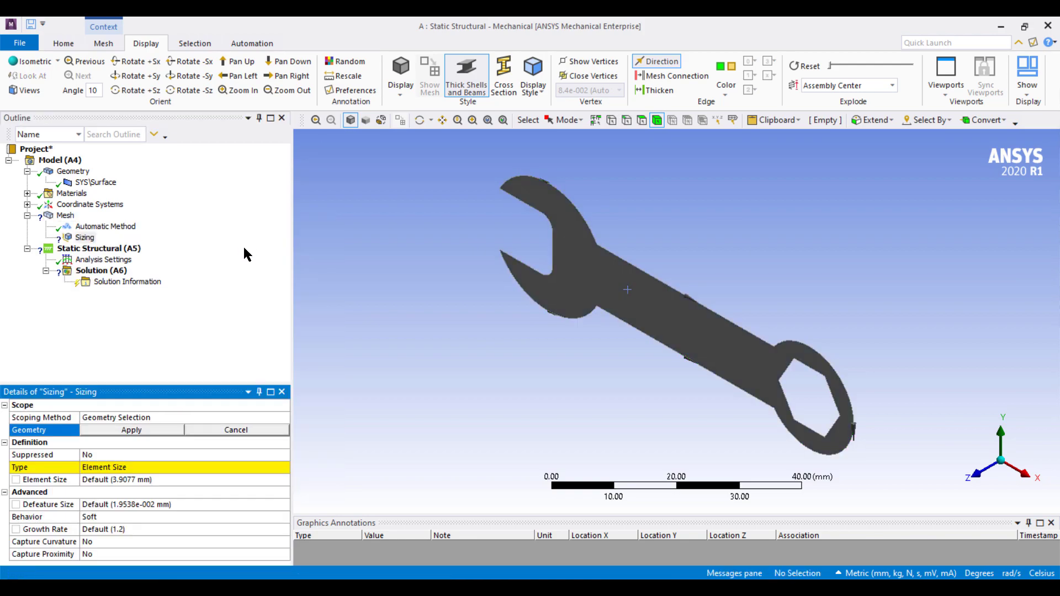
left_click(683, 309)
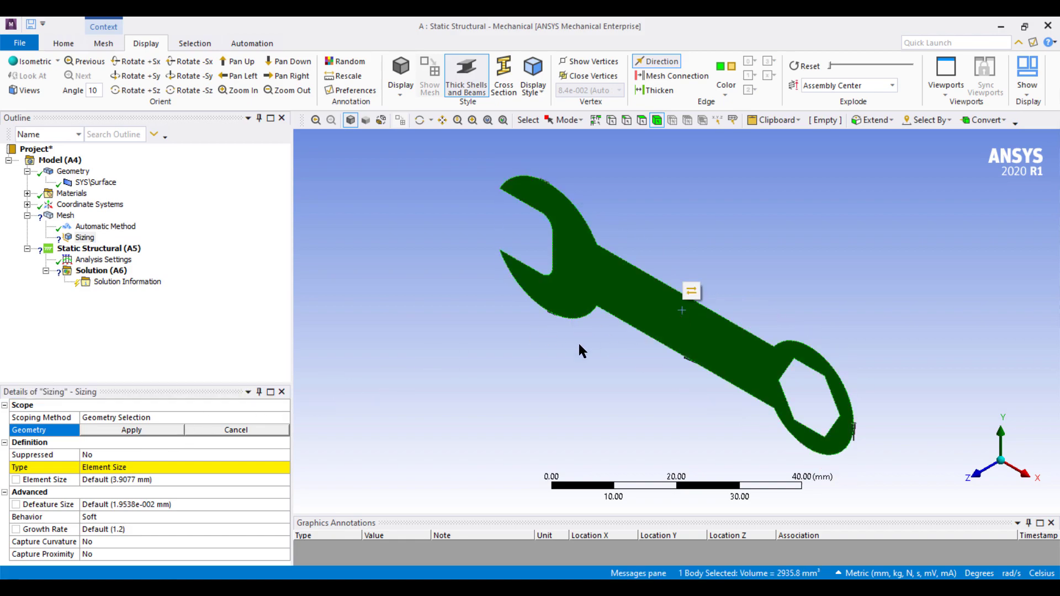
left_click(115, 430)
left_click(129, 478)
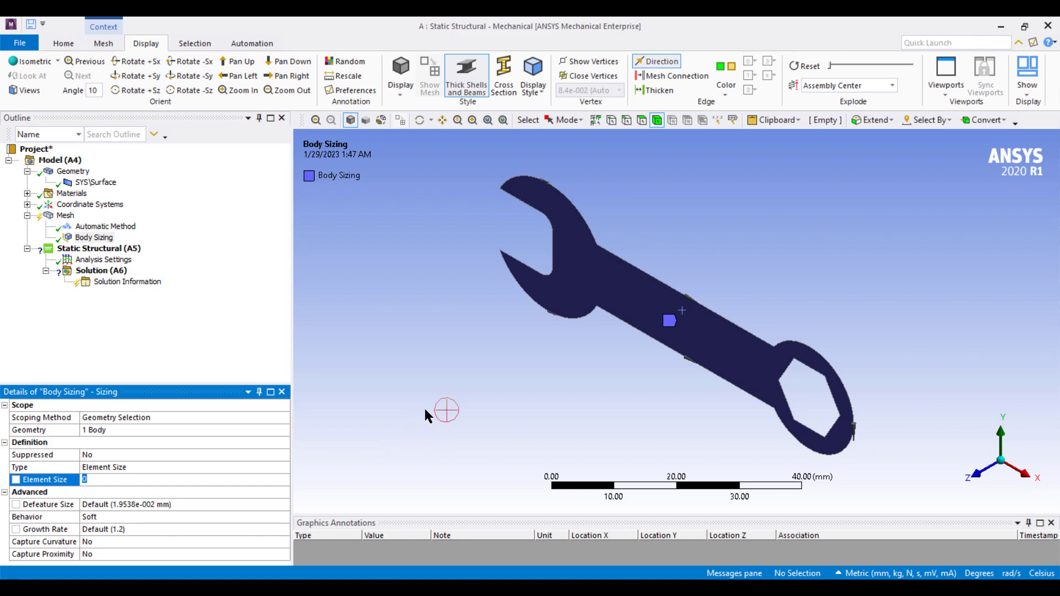
type("1.2")
key("BackSpace")
type("5")
key("Return")
Generate the mesh of the wrench
right_click(65, 216)
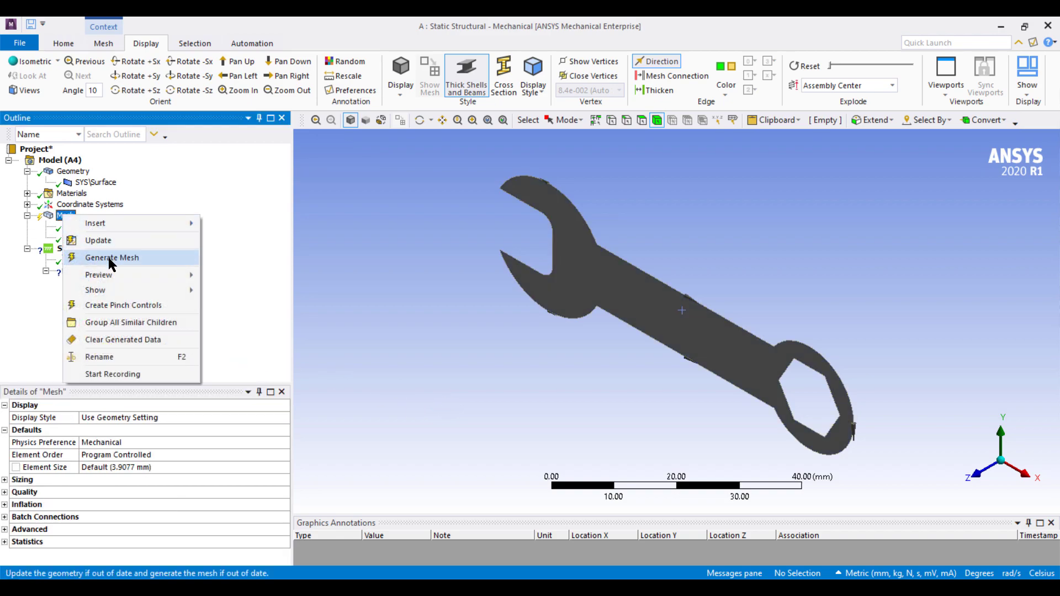
left_click(106, 258)
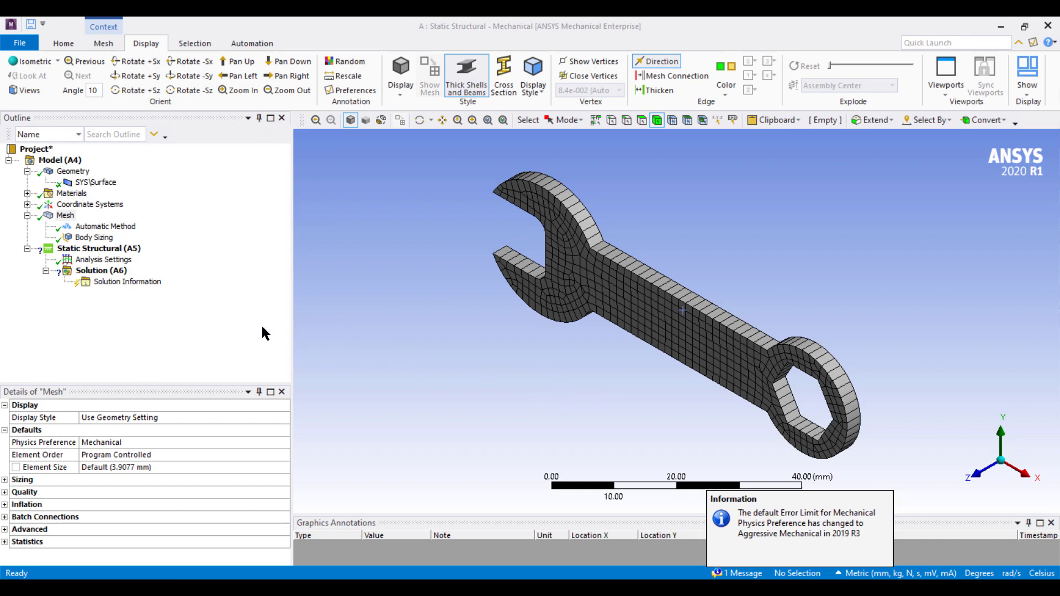
left_click(231, 345)
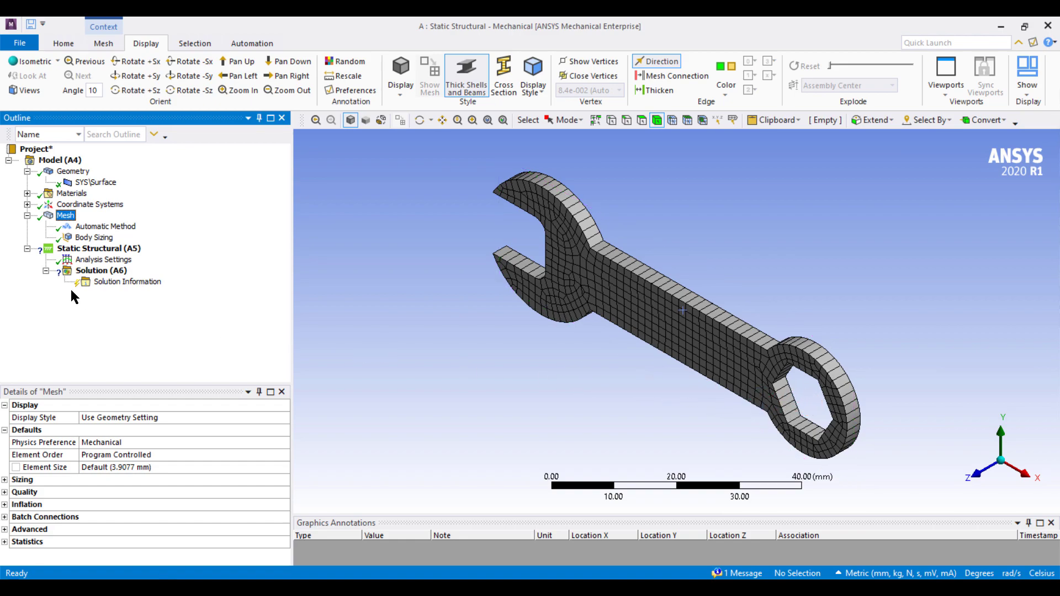
Insert a Fixed Support under the Static Structural analysis
left_click(85, 249)
right_click(87, 247)
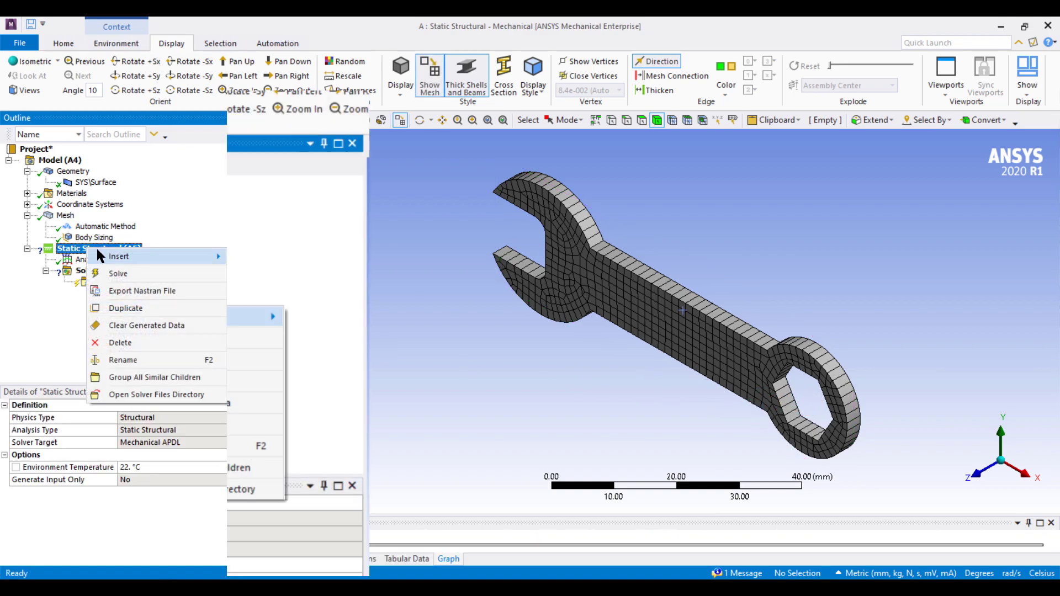
mouse_move(105, 251)
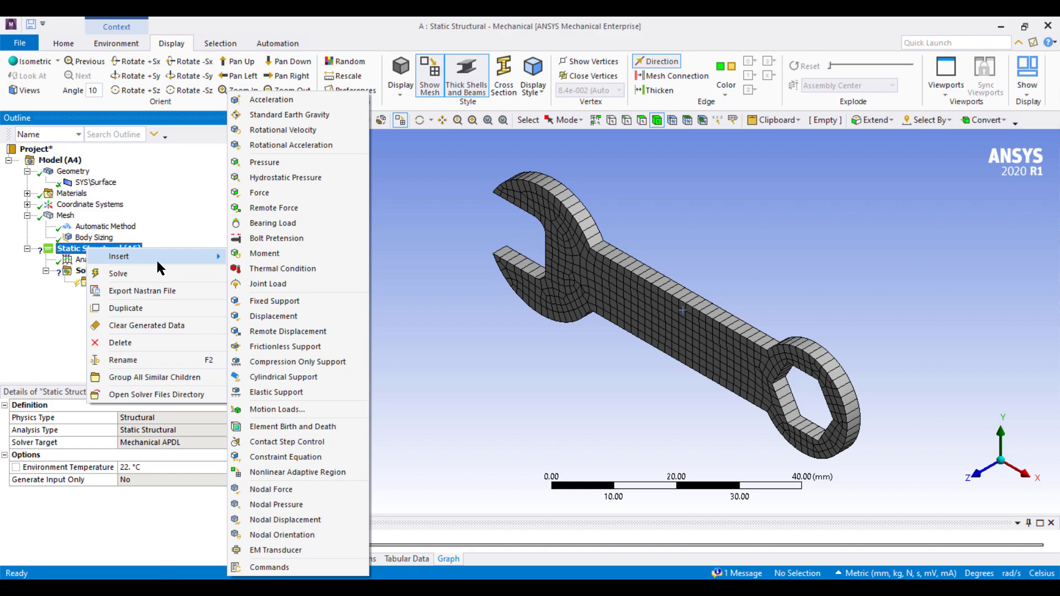
left_click(74, 255)
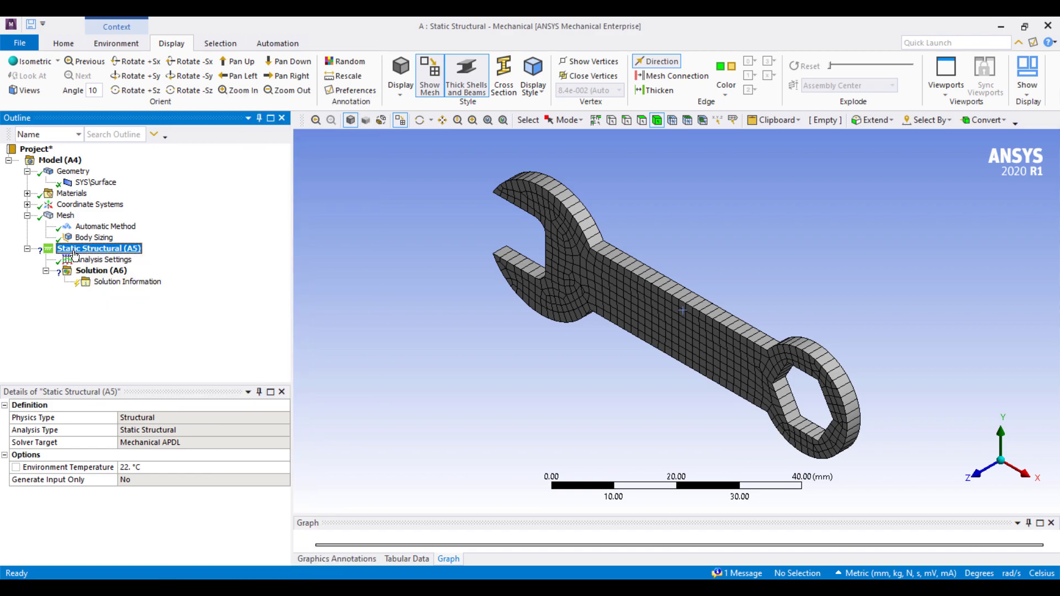
right_click(74, 255)
mouse_move(106, 258)
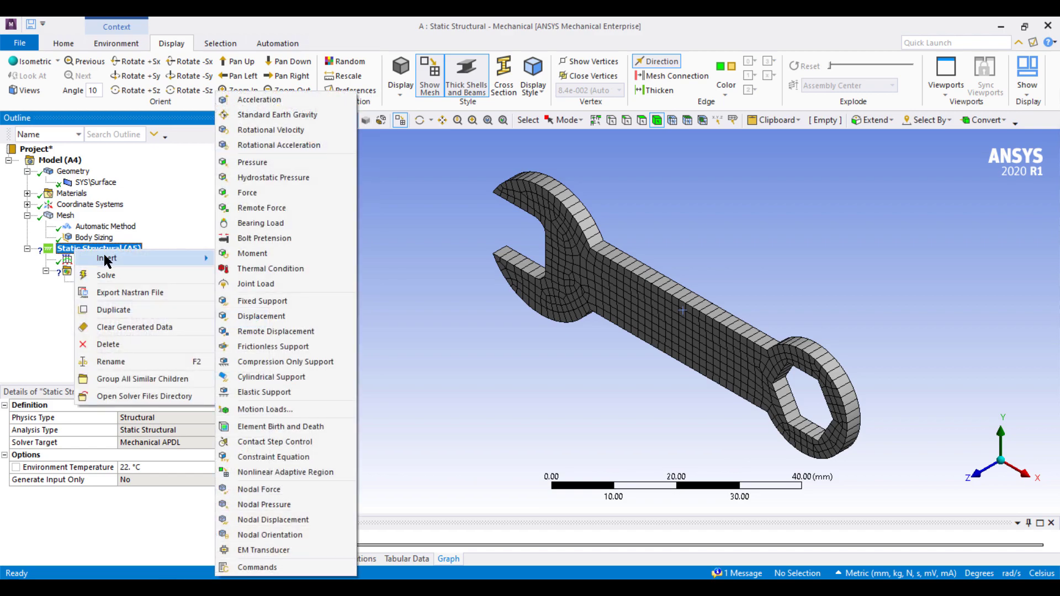
left_click(260, 303)
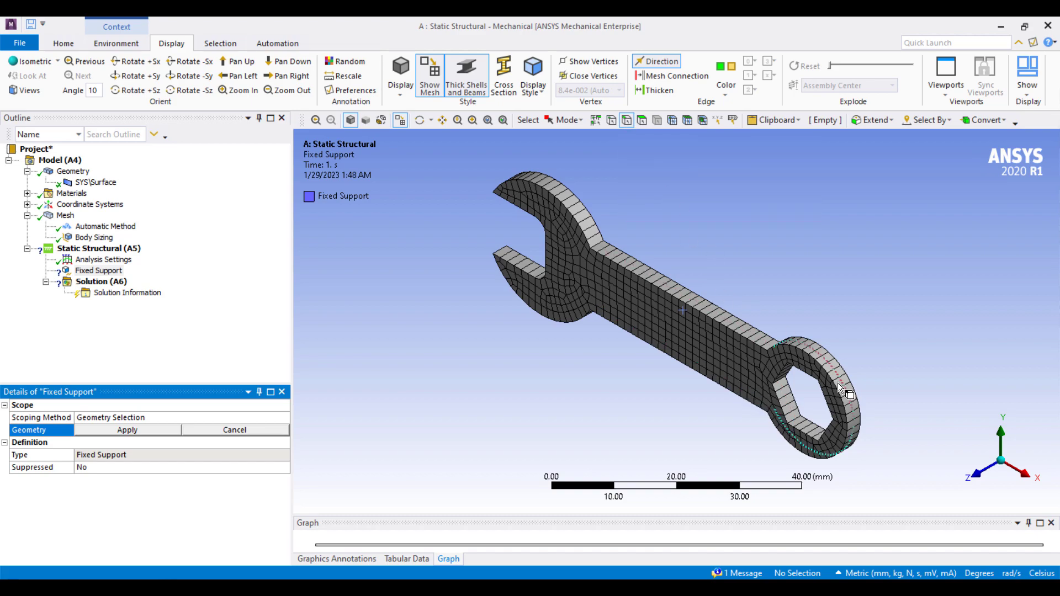
Scope the Fixed Support to the six edges of the hexagonal hole in the wrench's ring end
left_click(786, 395)
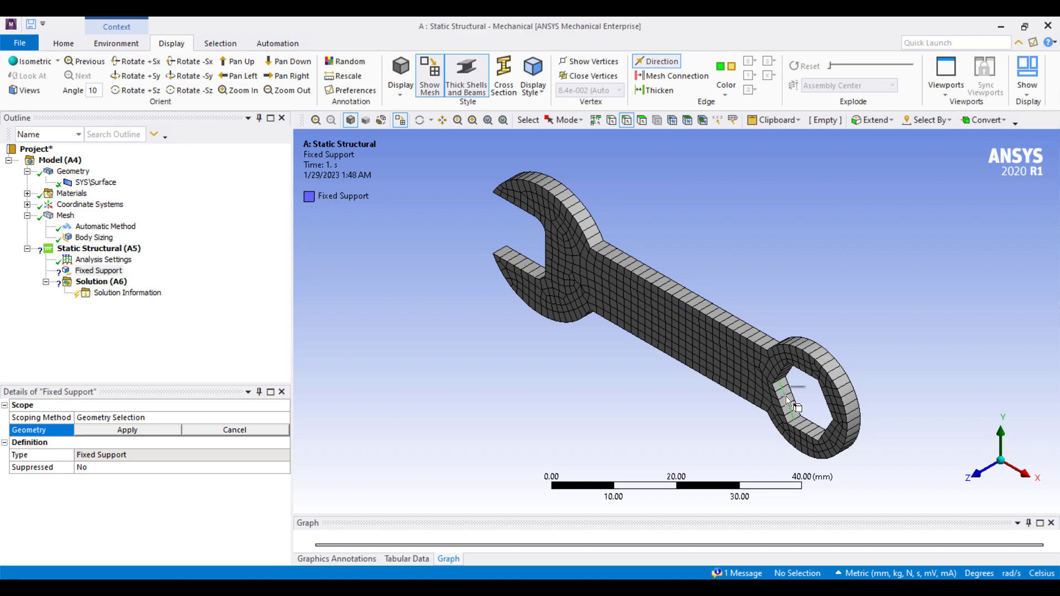
left_click(788, 366, "ctrl")
left_click(807, 369, "ctrl")
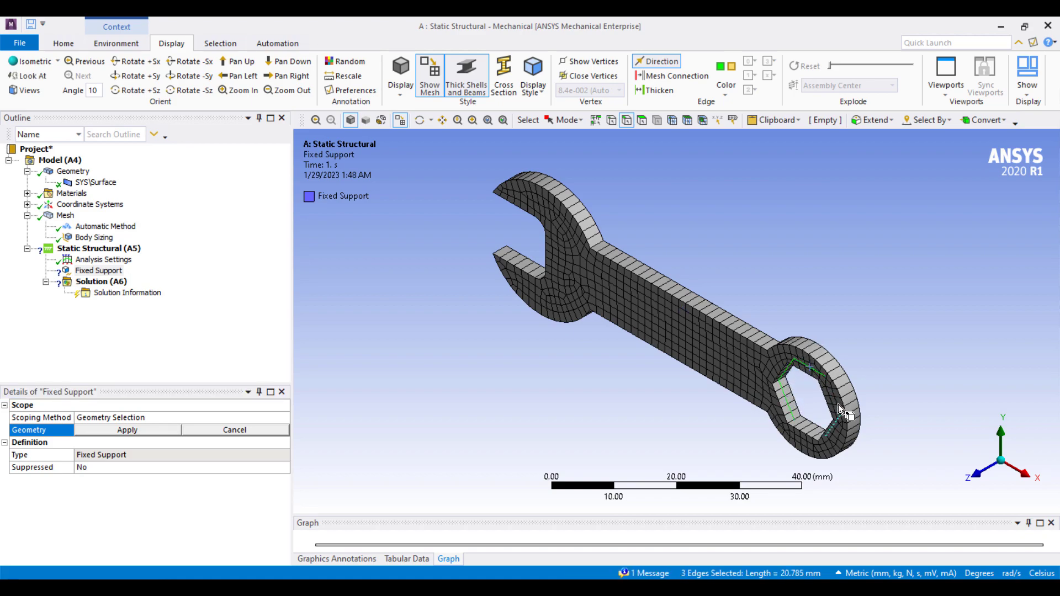
left_click(835, 400, "ctrl")
left_click(833, 426, "ctrl")
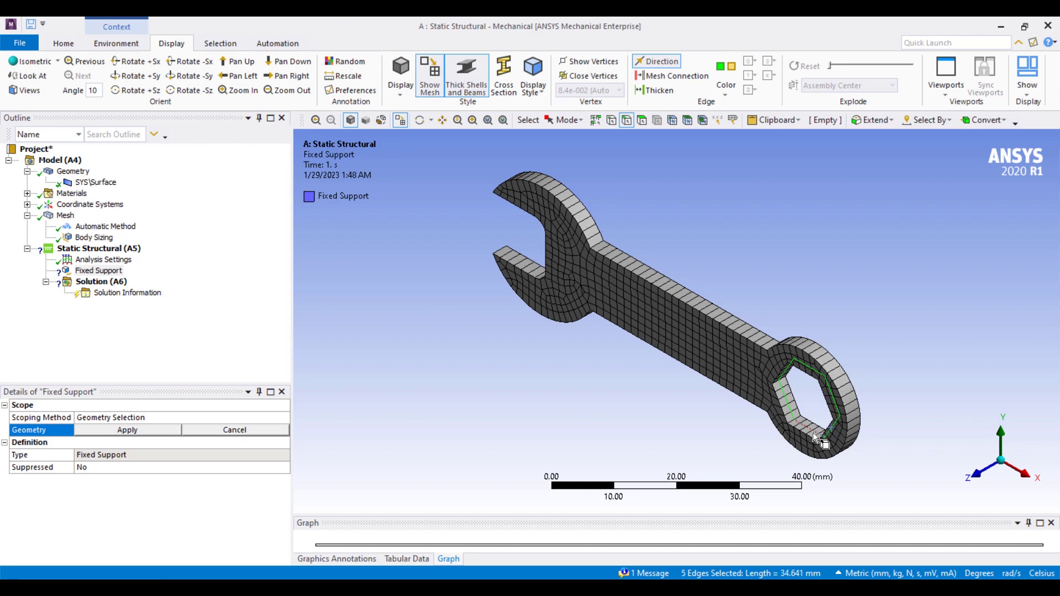
left_click(810, 431, "ctrl")
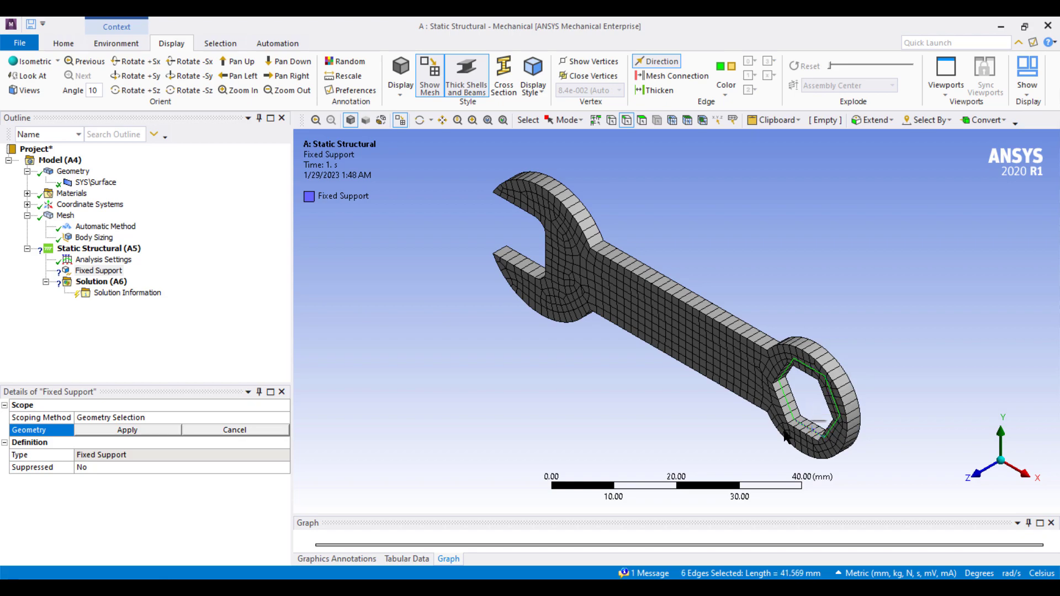
left_click(160, 429)
left_click(98, 271)
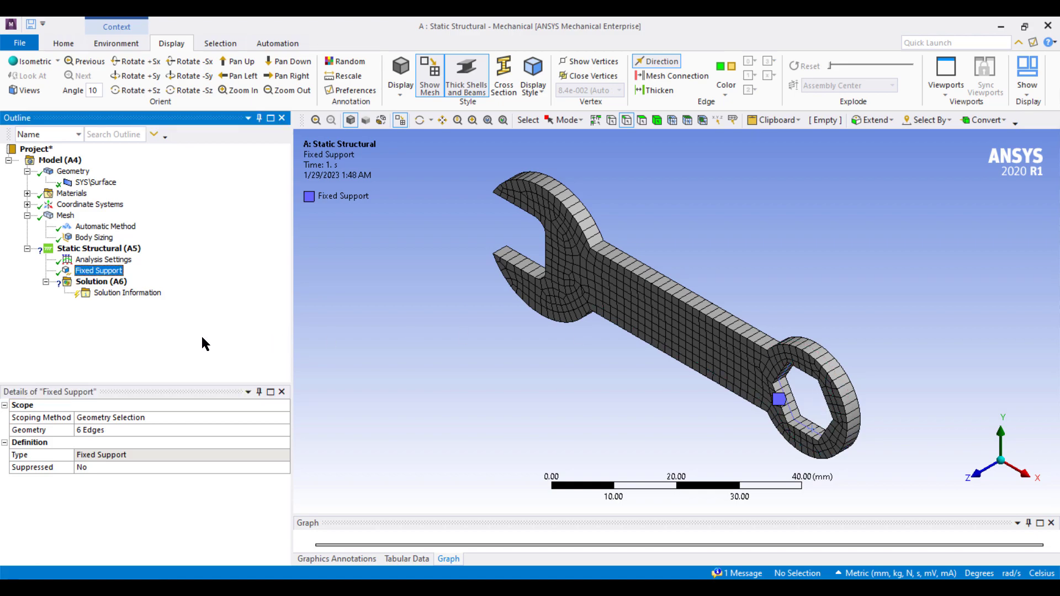
Insert a Pressure load under the Static Structural analysis and define it by Components
right_click(103, 248)
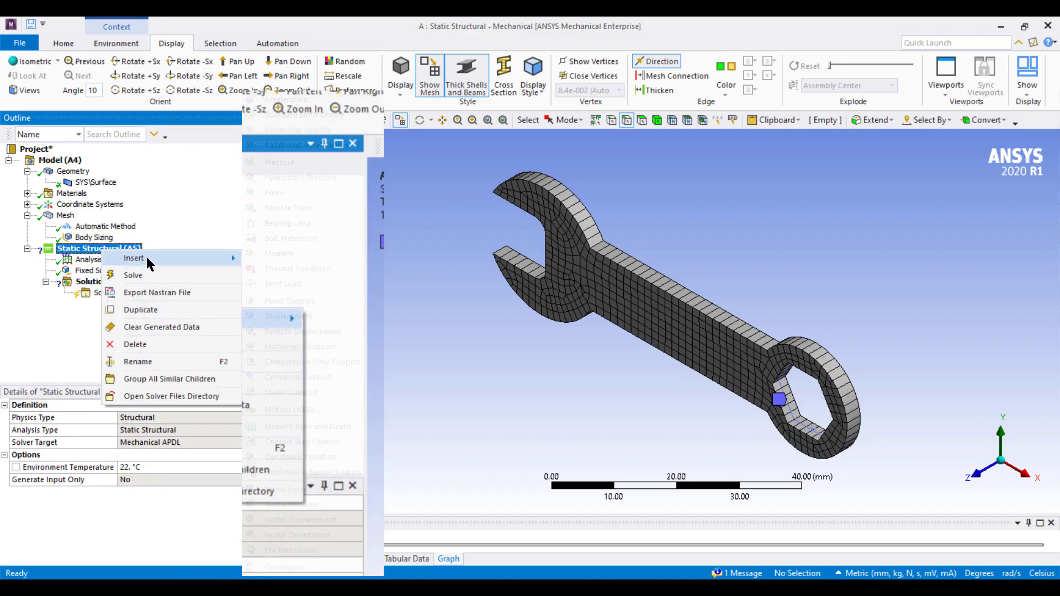
mouse_move(146, 258)
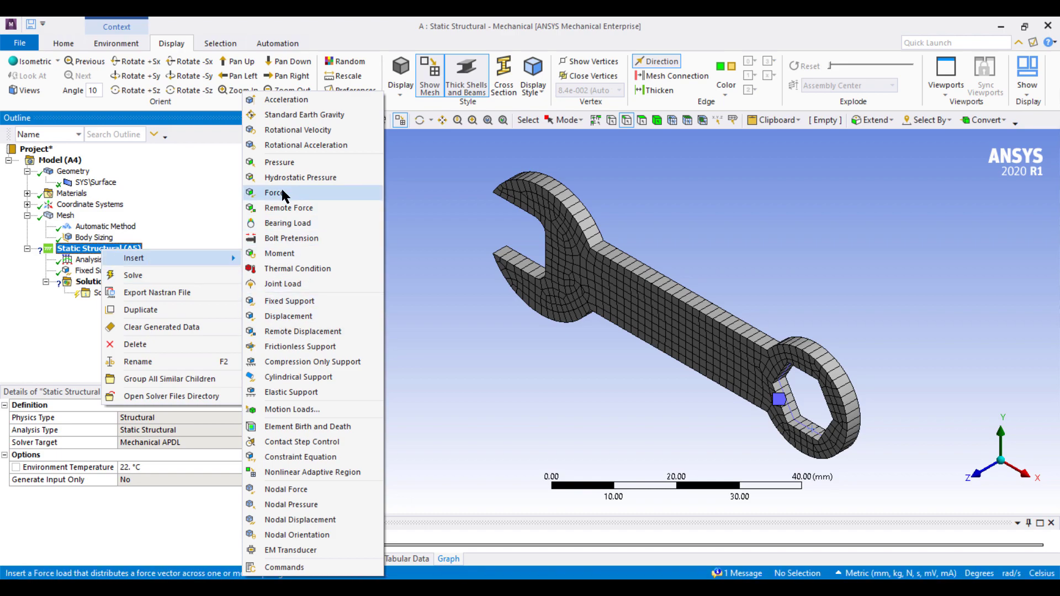
left_click(288, 162)
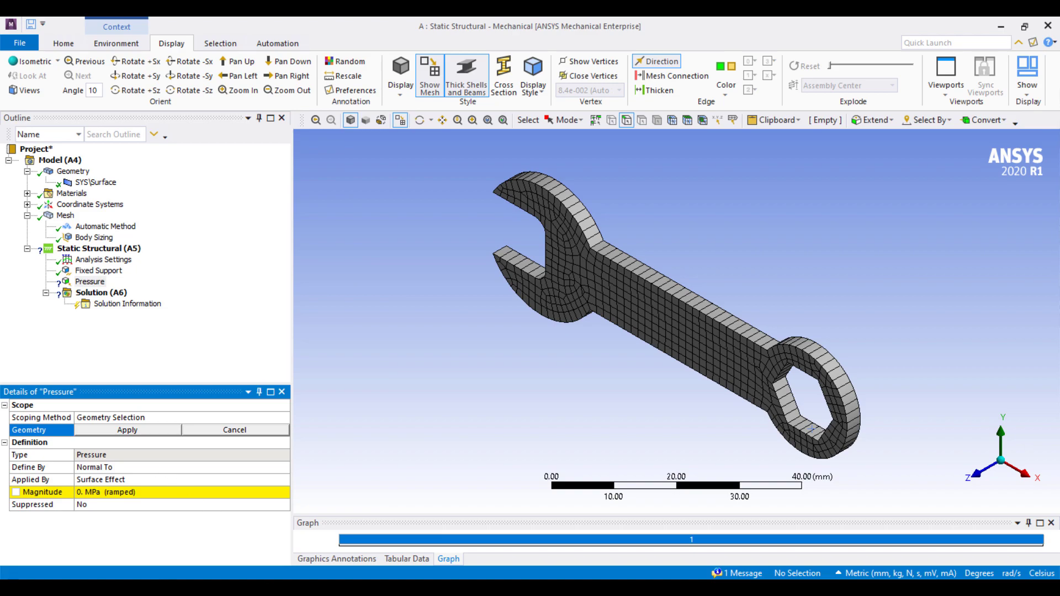
left_click(208, 462)
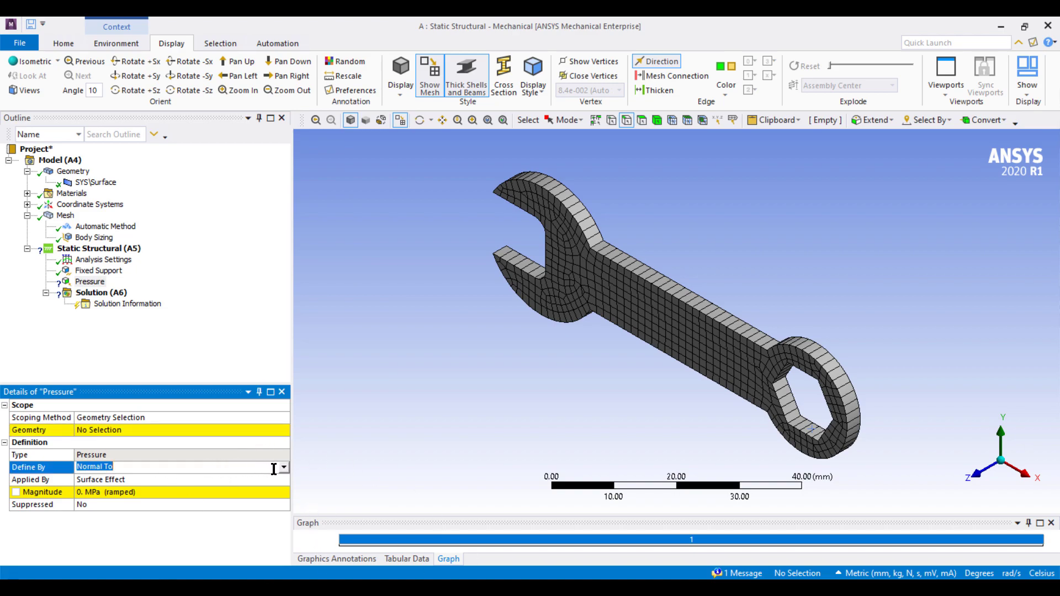
left_click(281, 466)
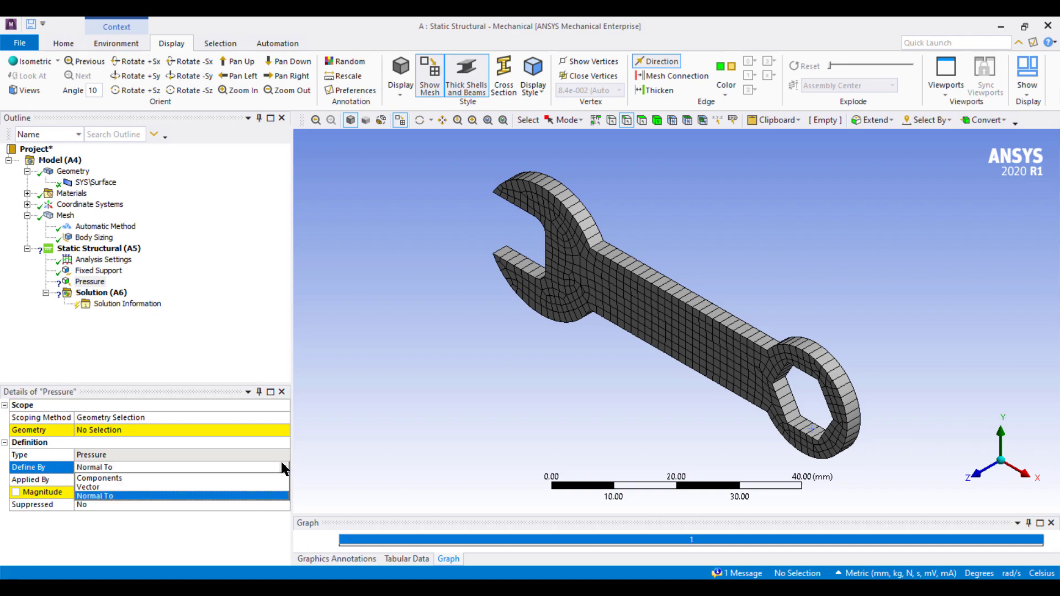
left_click(200, 478)
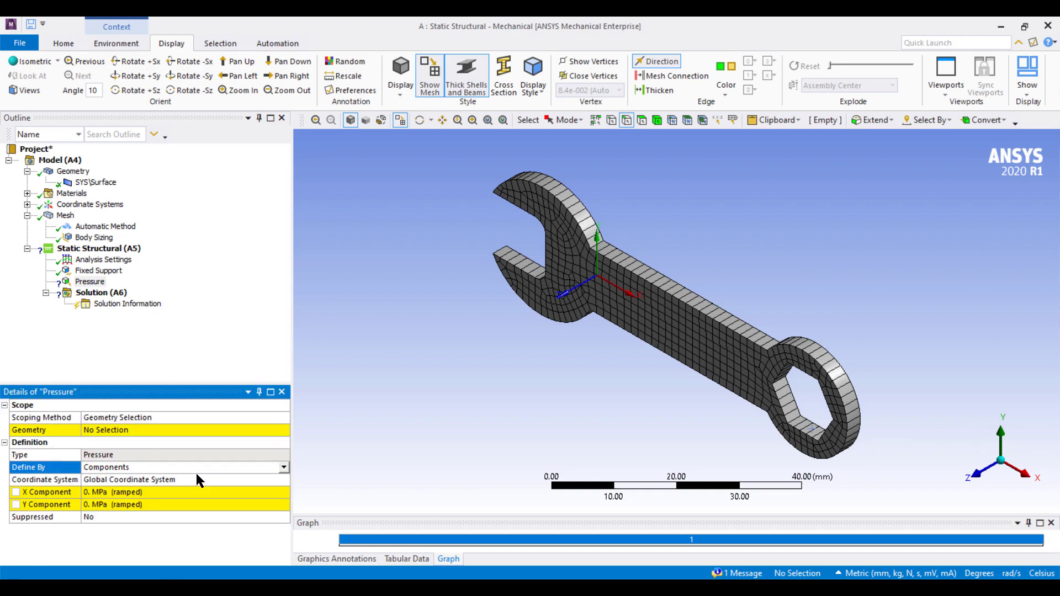
Scope the Pressure to the outer arc edge of the wrench's upper open jaw
left_click(183, 428)
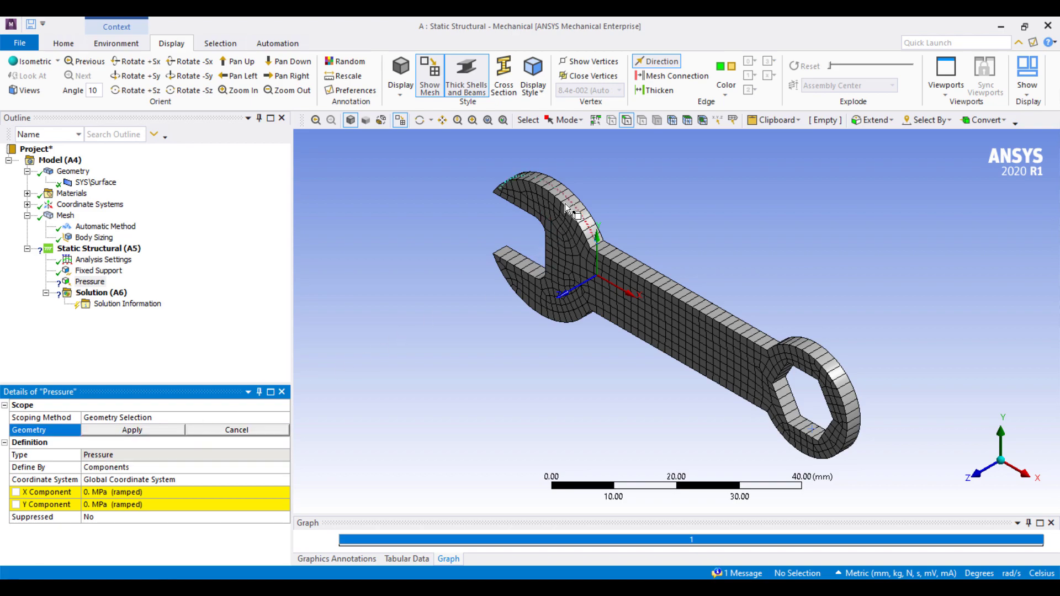
left_click(629, 120)
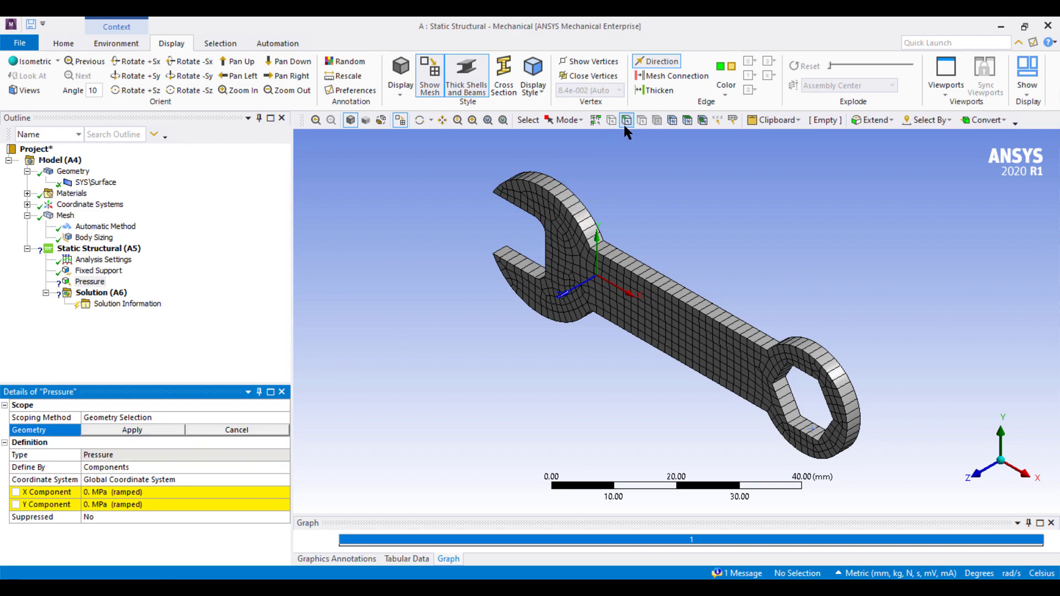
left_click(564, 196)
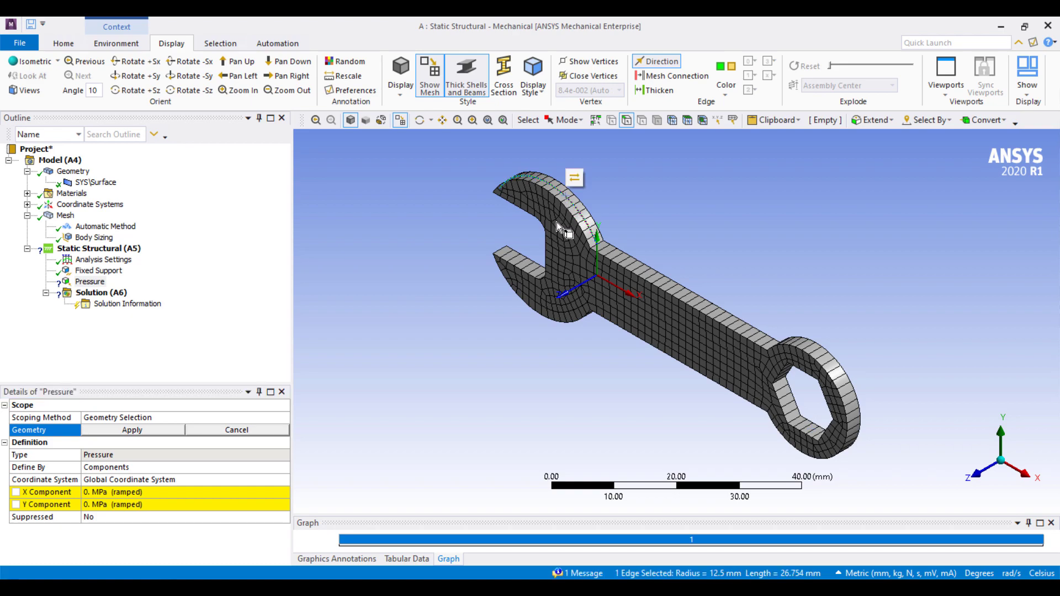
left_click(157, 428)
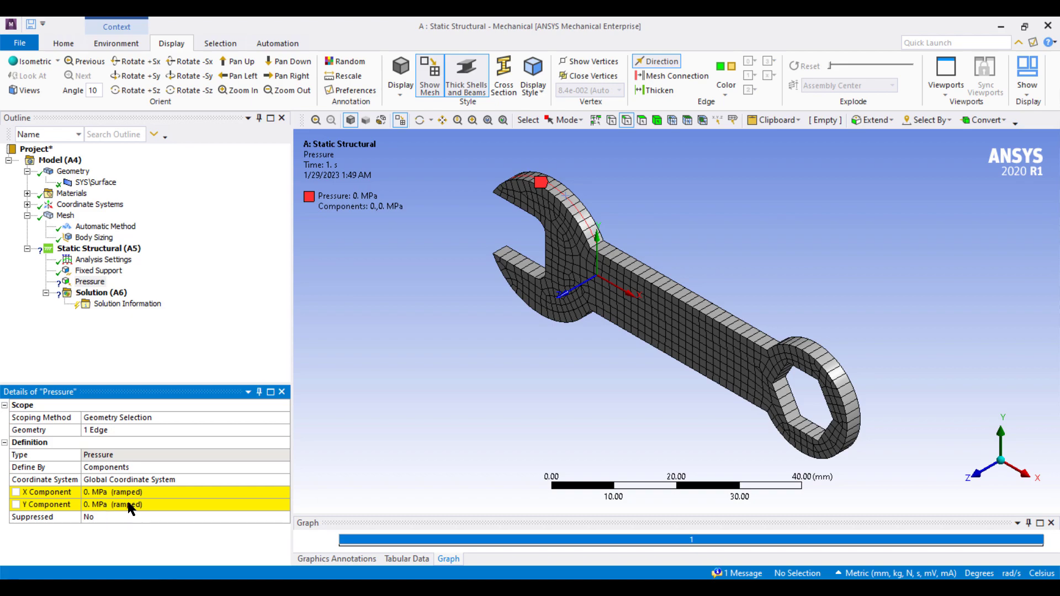
Set the Y Component of the Pressure to 2 MPa
left_click(101, 503)
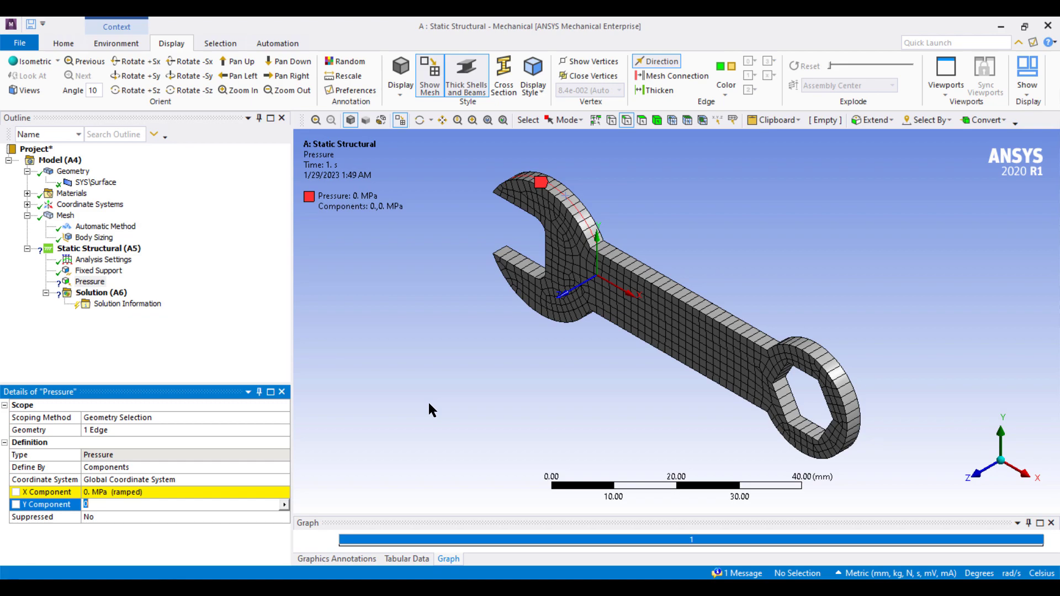
type("2")
key("Return")
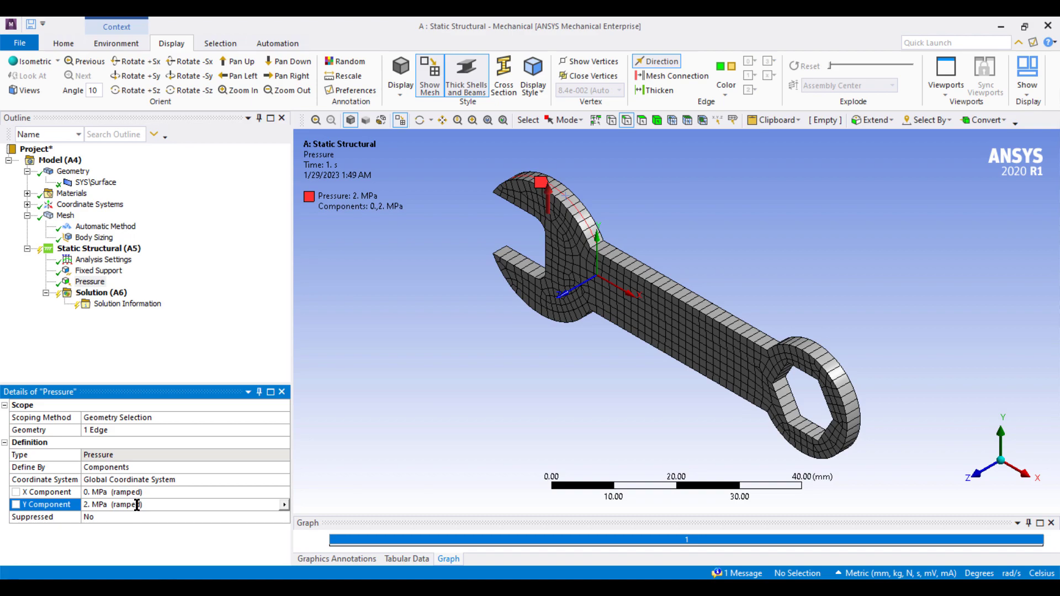
Set the Y Component of the Pressure to -2 MPa so that it acts downward on the jaw
left_click(187, 503)
type("-2")
key("Return")
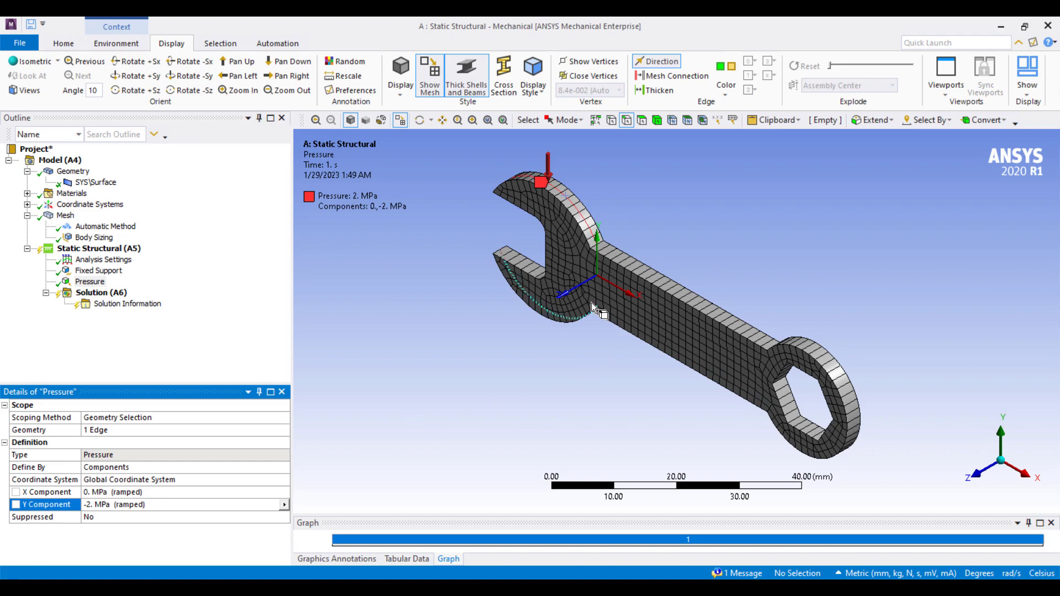
left_click(182, 333)
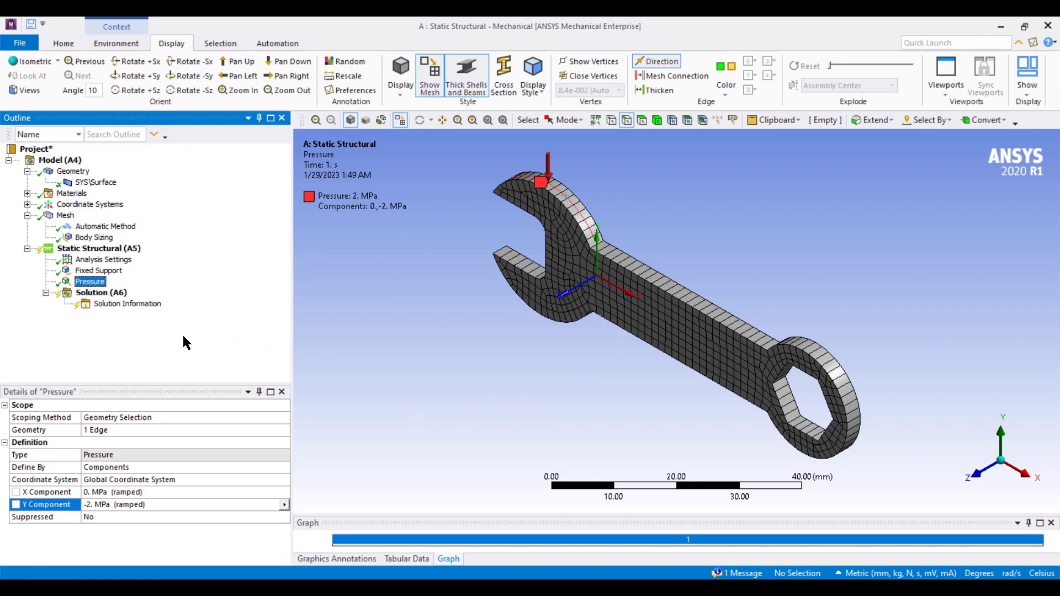
Insert a Total Deformation result under the Solution
left_click(102, 293)
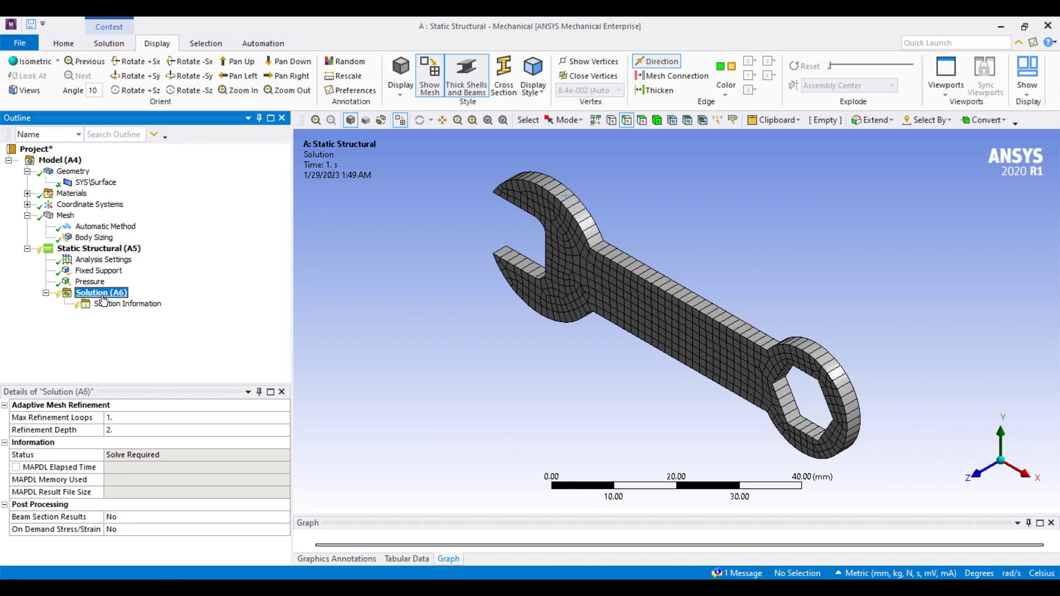
right_click(103, 299)
mouse_move(152, 302)
mouse_move(308, 304)
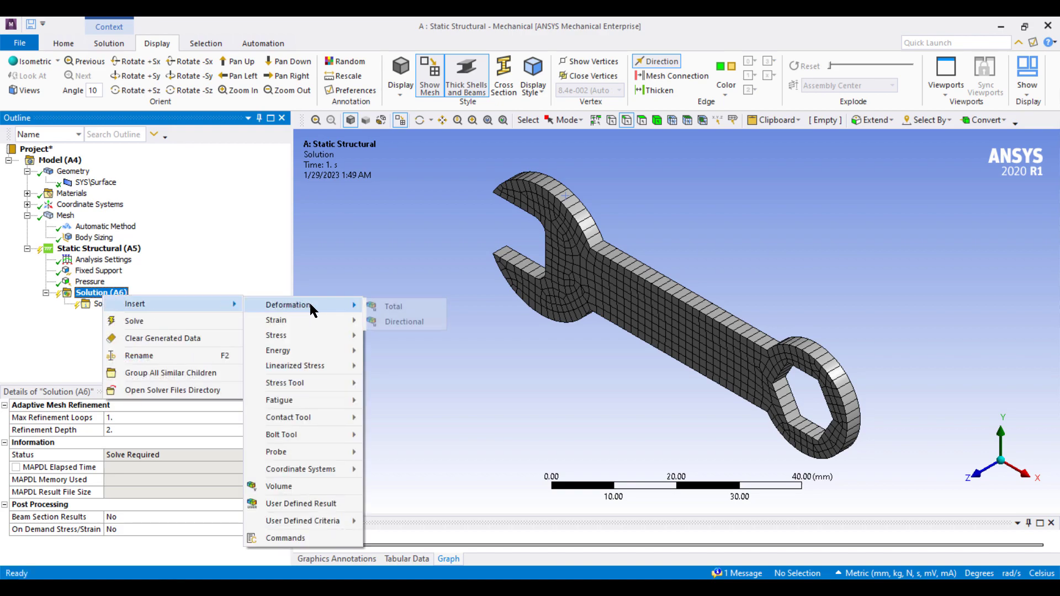
left_click(380, 306)
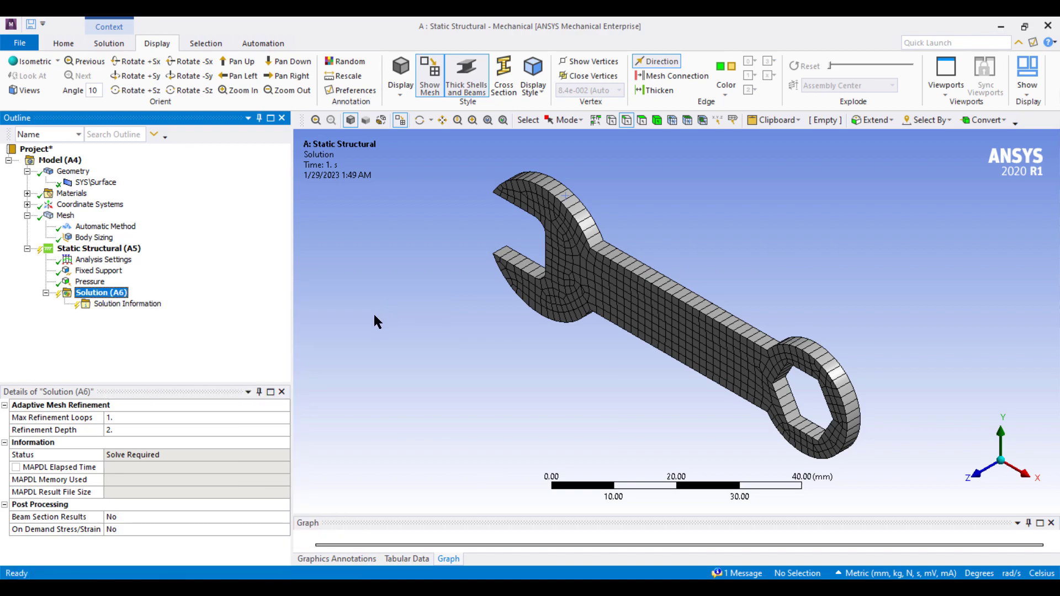
Insert an Equivalent (von-Mises) Stress result under the Solution
left_click(101, 295)
right_click(101, 295)
mouse_move(138, 301)
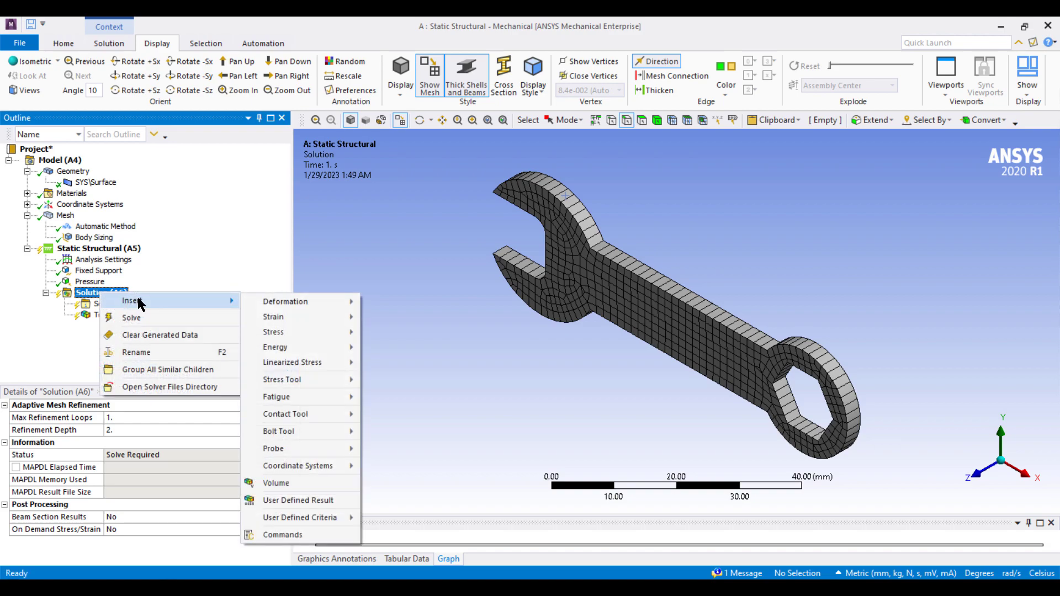
mouse_move(284, 332)
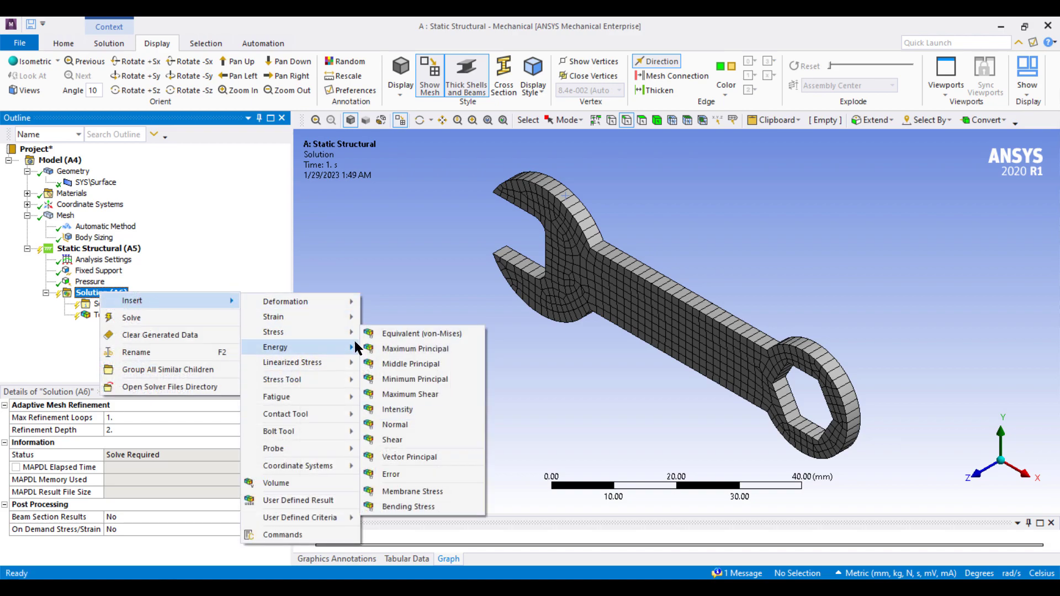
left_click(392, 333)
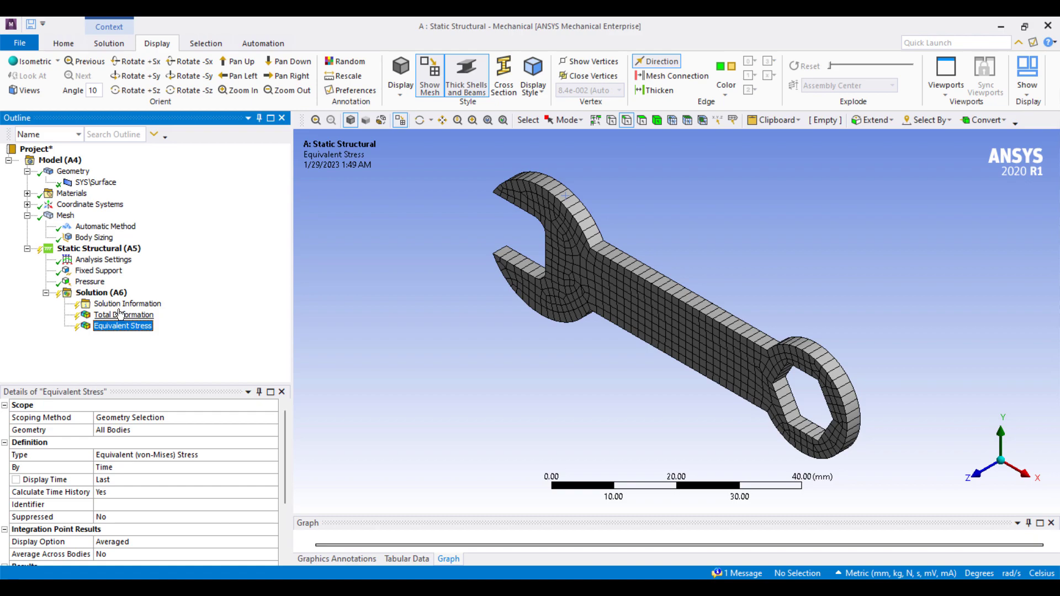
Solve the static structural analysis of the wrench
left_click(106, 296)
right_click(106, 297)
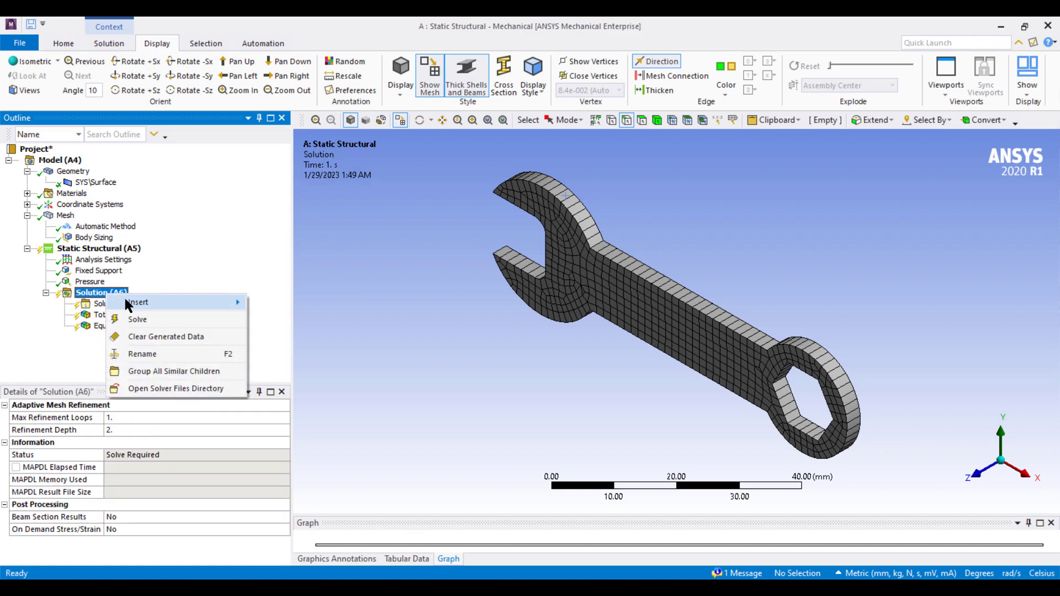
left_click(153, 318)
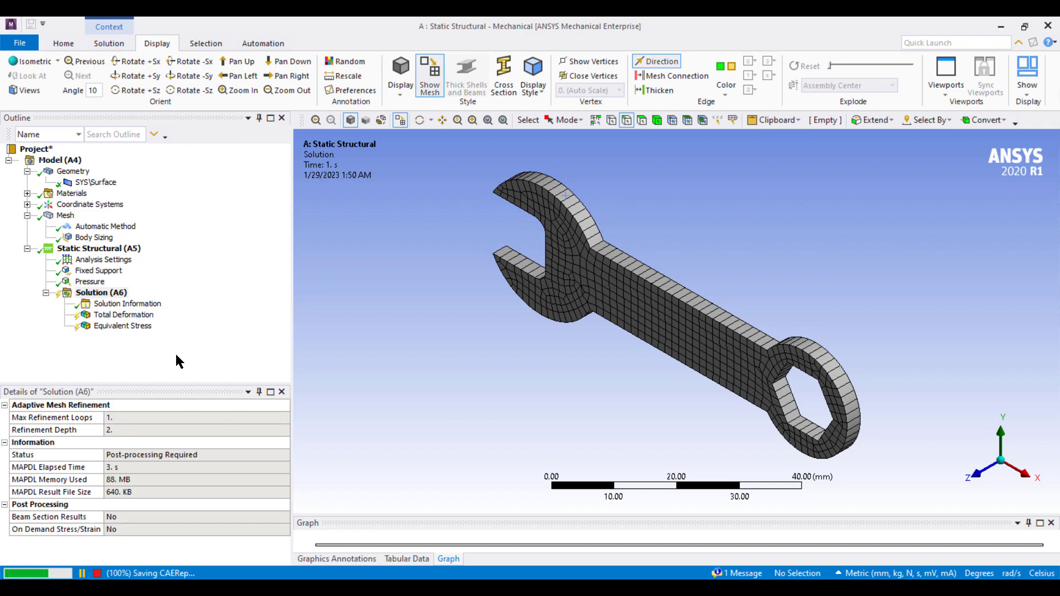
left_click(177, 358)
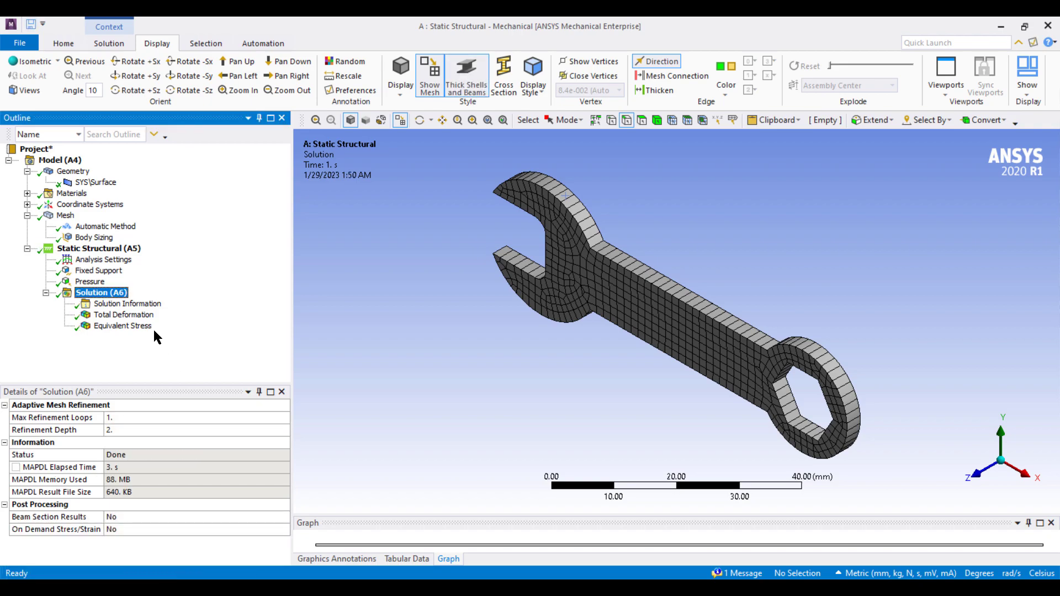
Examine the Total Deformation and Equivalent Stress contours of the wrench, ending on Total Deformation
left_click(124, 315)
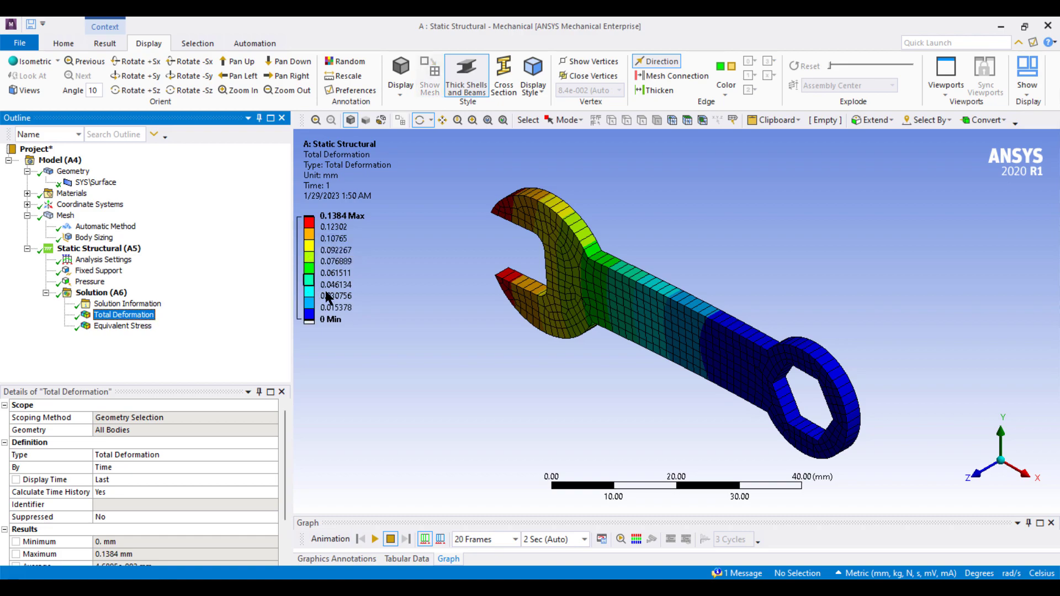
left_click(128, 325)
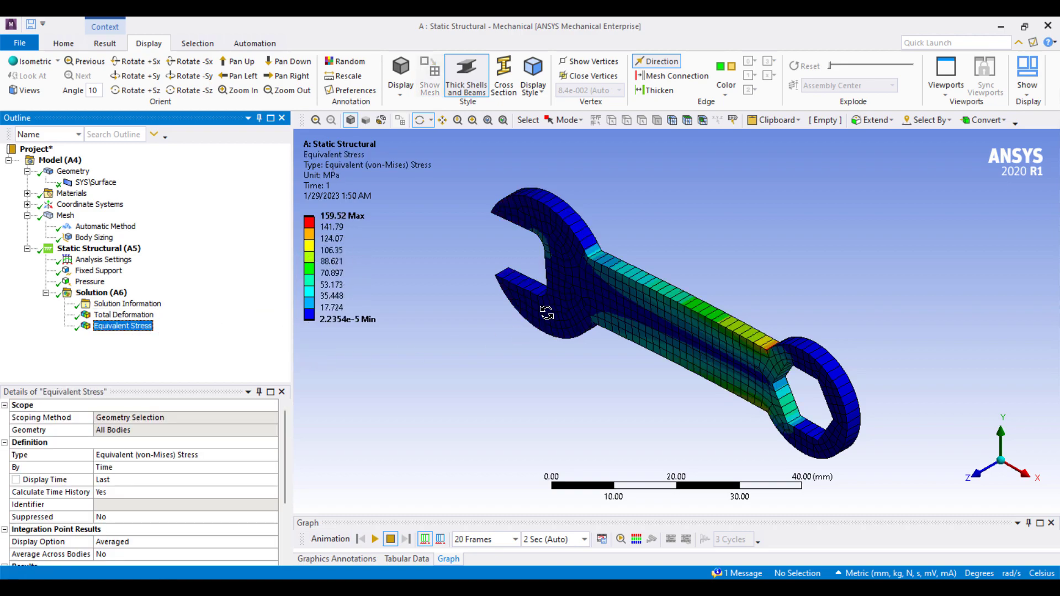
left_click(128, 315)
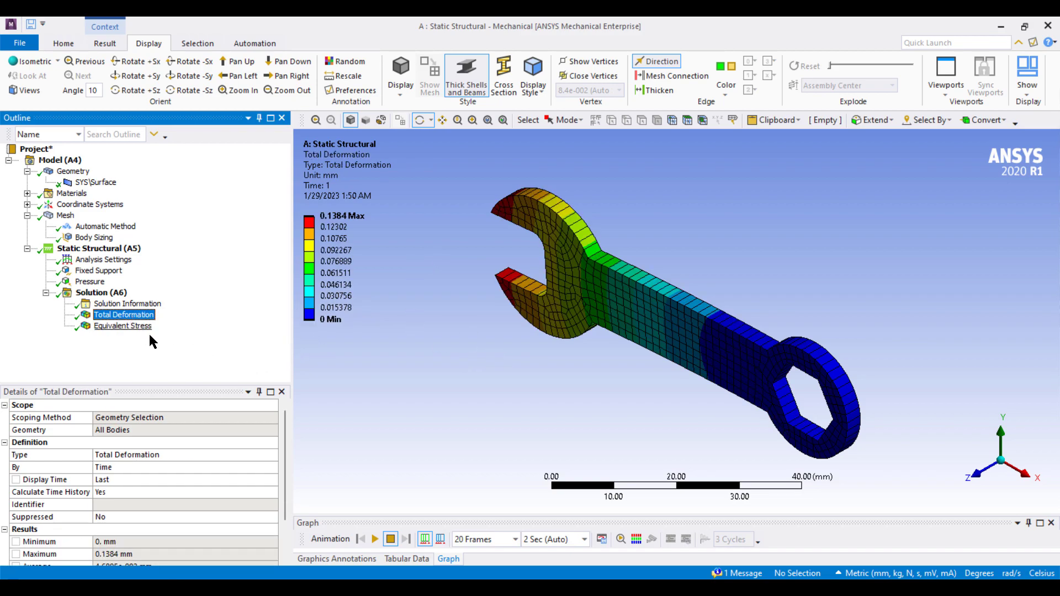